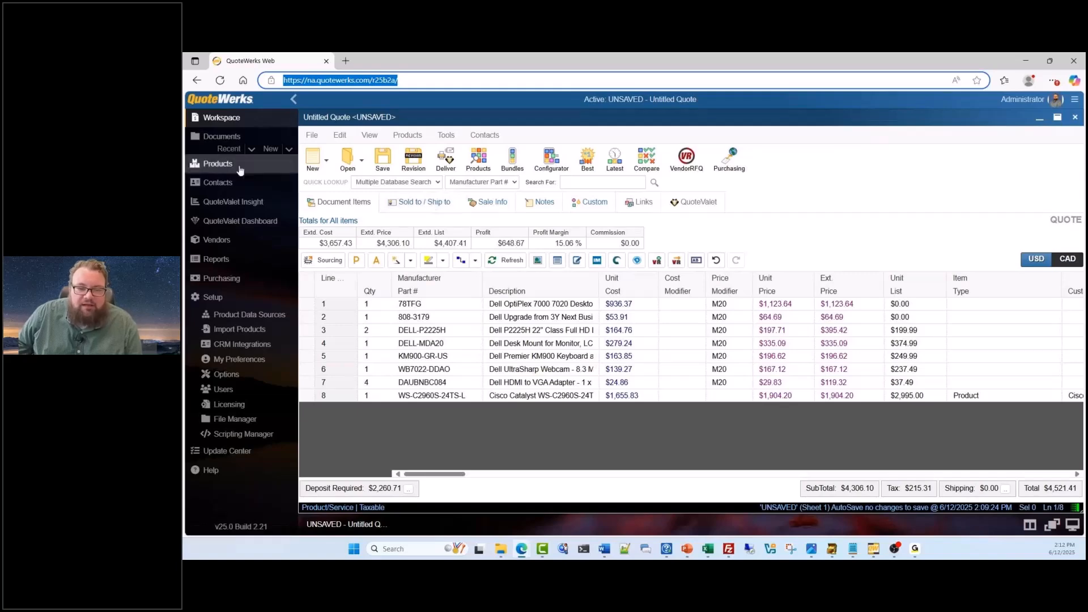
Open the product lookup and expand the Our Products database to review its folders
{"action": "left_click", "coordinate": [477, 164]}
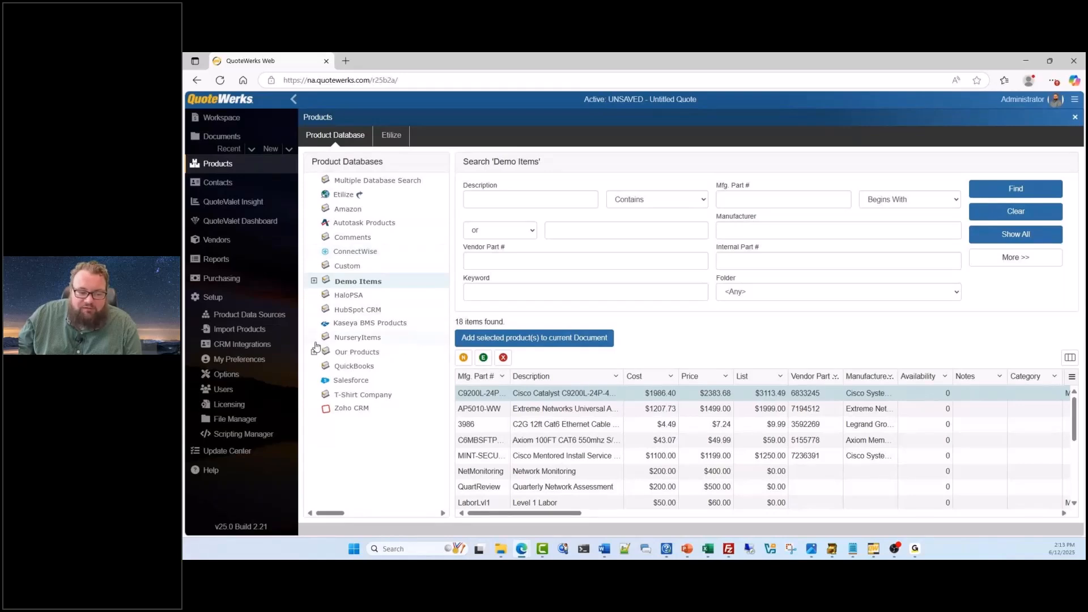
{"action": "left_click", "coordinate": [314, 281]}
{"action": "left_click", "coordinate": [314, 281]}
{"action": "left_click", "coordinate": [314, 352]}
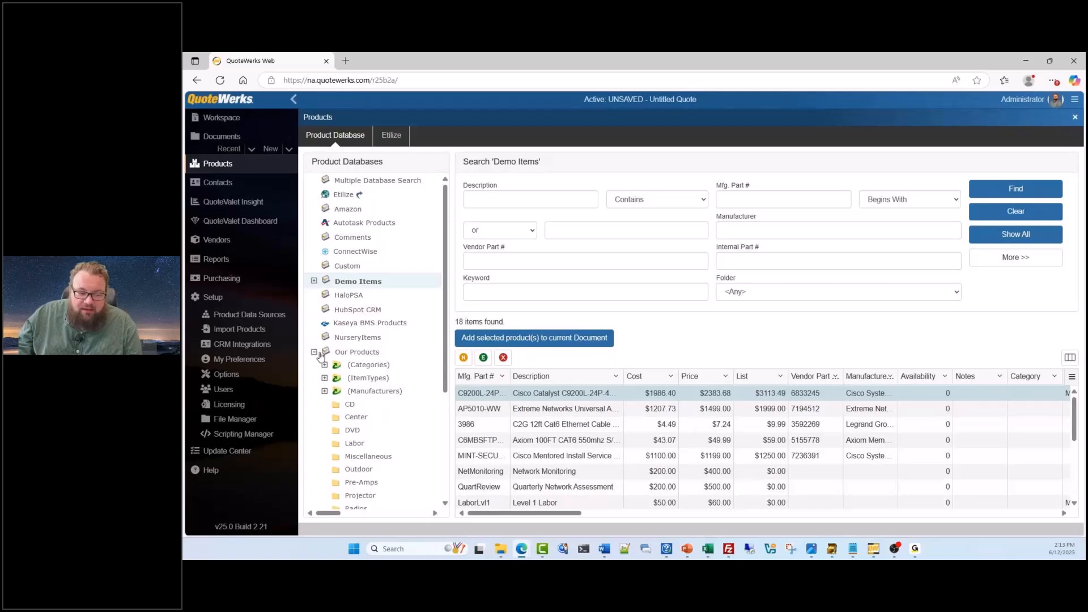
{"action": "left_click", "coordinate": [315, 352]}
{"action": "left_click", "coordinate": [314, 352]}
{"action": "scroll", "coordinate": [322, 366], "scroll_direction": "down", "scroll_amount": 2}
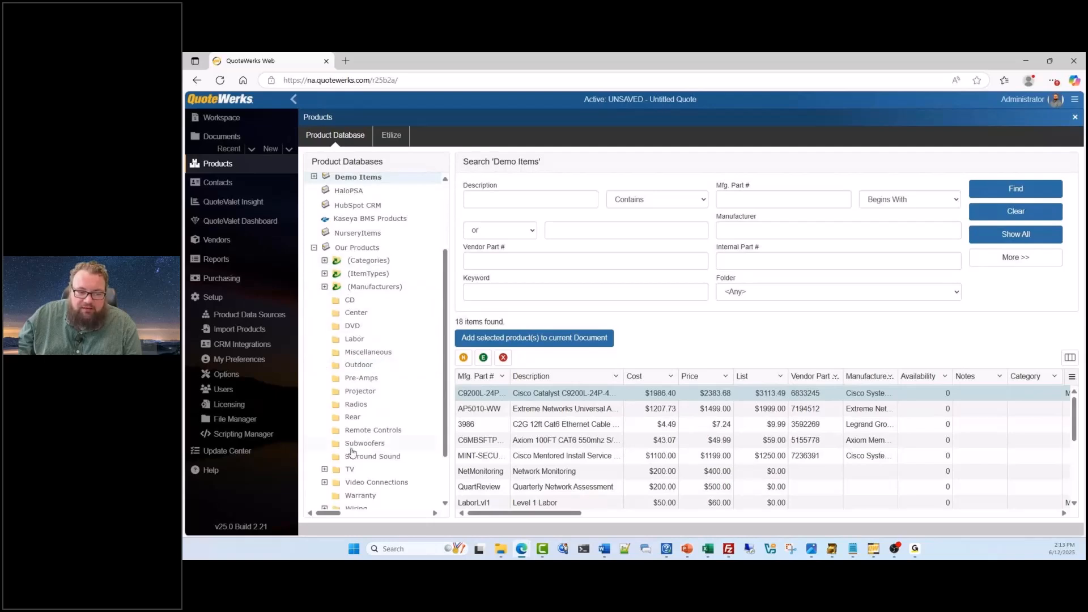
{"action": "scroll", "coordinate": [352, 452], "scroll_direction": "down", "scroll_amount": 2}
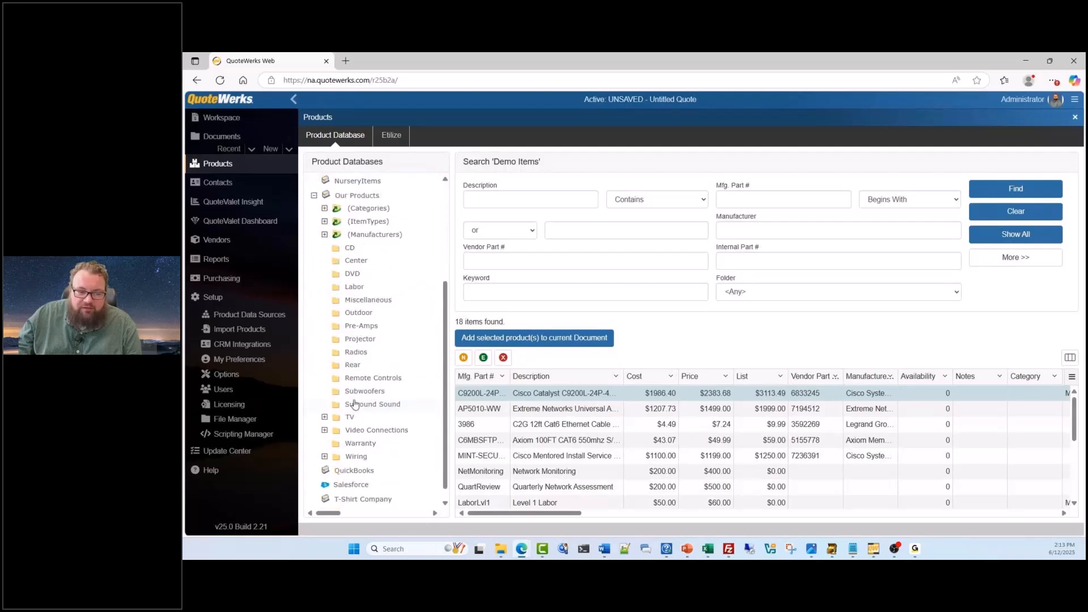
Examine the Categories group under Our Products, then collapse the database tree again
{"action": "left_click", "coordinate": [325, 208]}
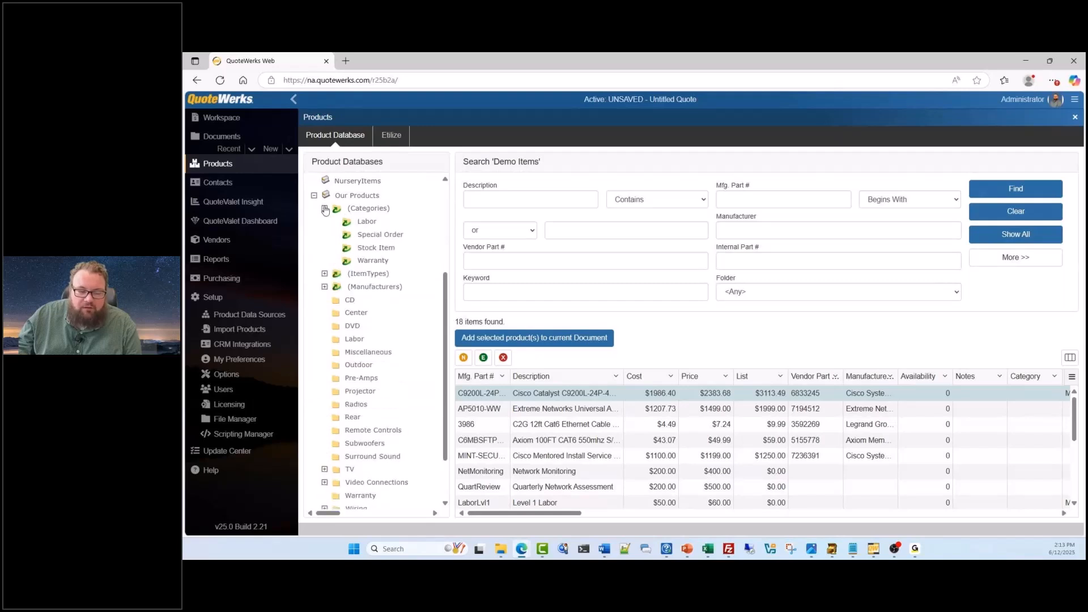
{"action": "left_click", "coordinate": [325, 208]}
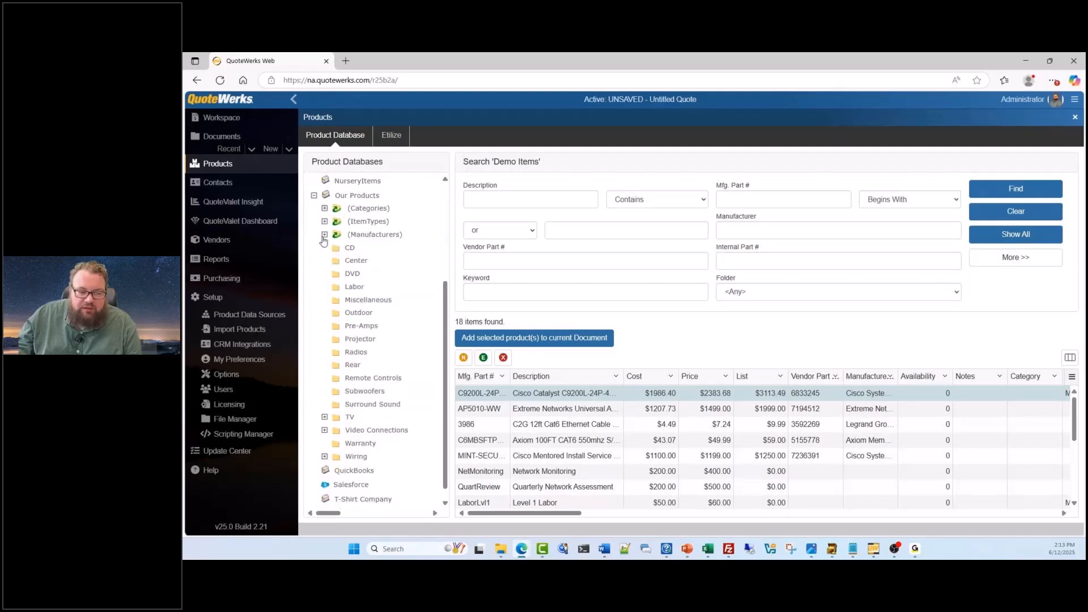
{"action": "scroll", "coordinate": [322, 304], "scroll_direction": "up", "scroll_amount": 1}
{"action": "scroll", "coordinate": [322, 306], "scroll_direction": "up", "scroll_amount": 2}
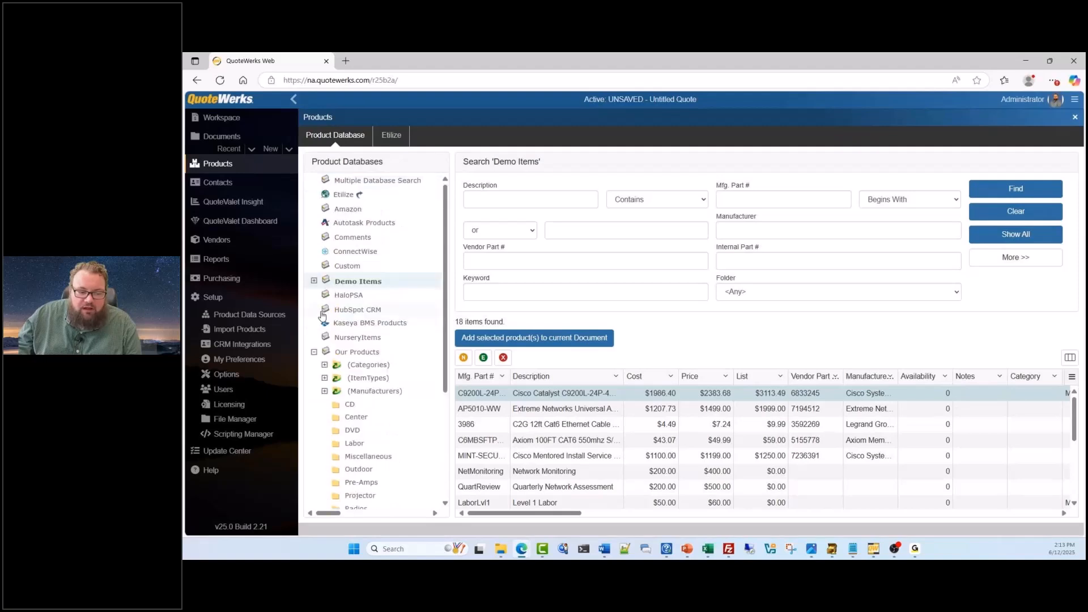
{"action": "left_click", "coordinate": [315, 353]}
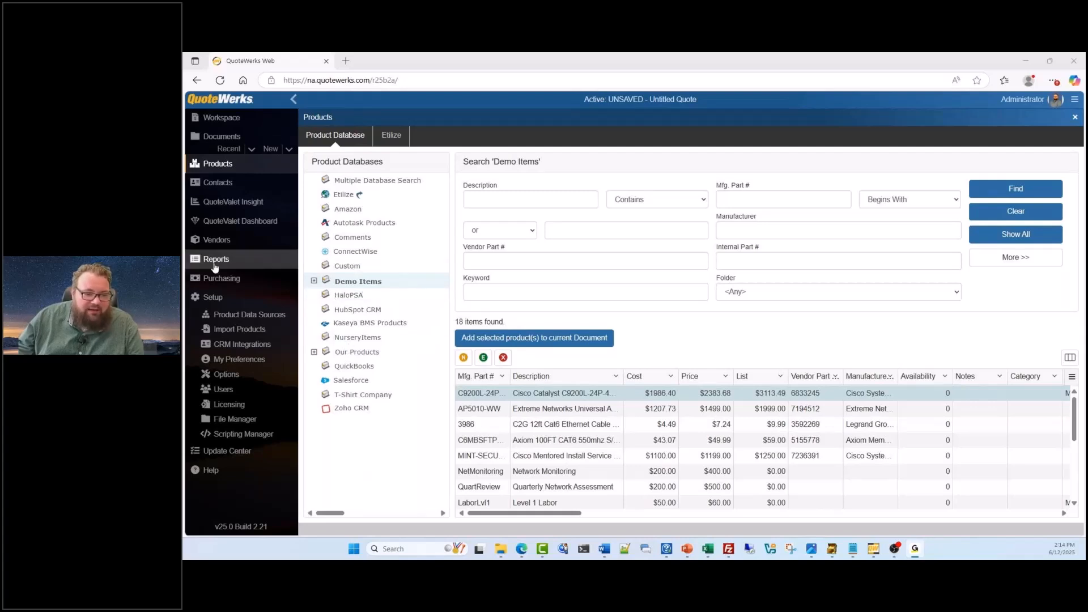
Examine the database types offered for a new product data source, cancel the wizard, and look over the existing sources
{"action": "left_click", "coordinate": [229, 315]}
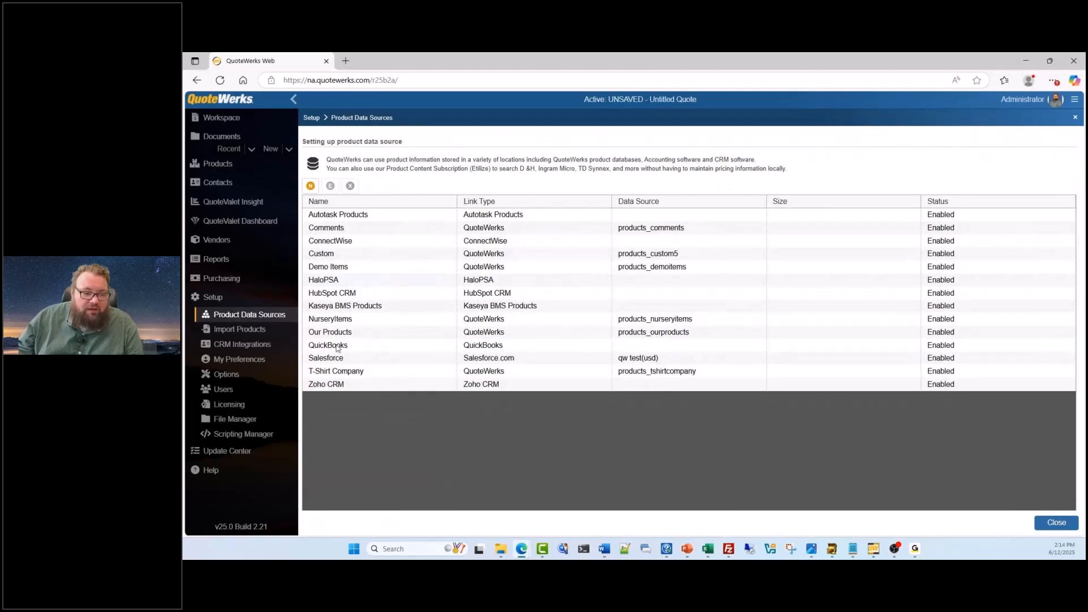
{"action": "left_click", "coordinate": [314, 187]}
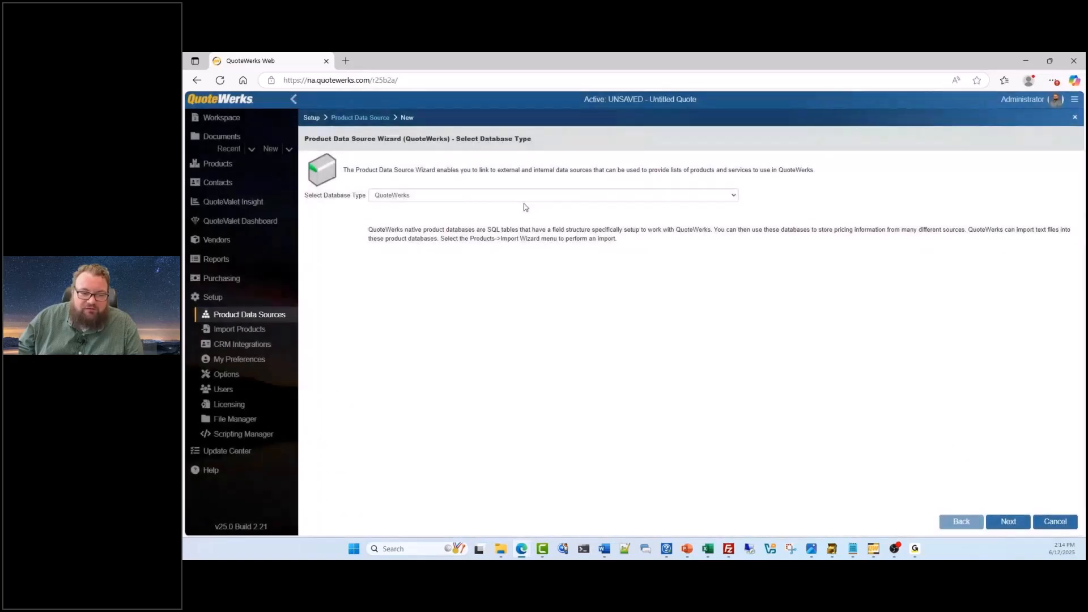
{"action": "left_click", "coordinate": [526, 196]}
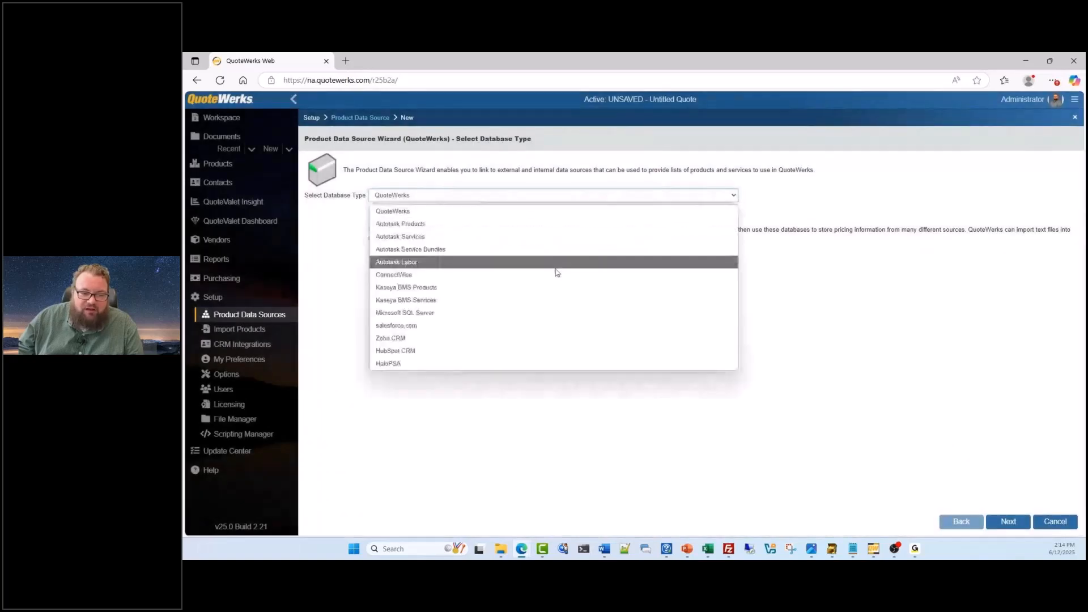
{"action": "left_click", "coordinate": [754, 358]}
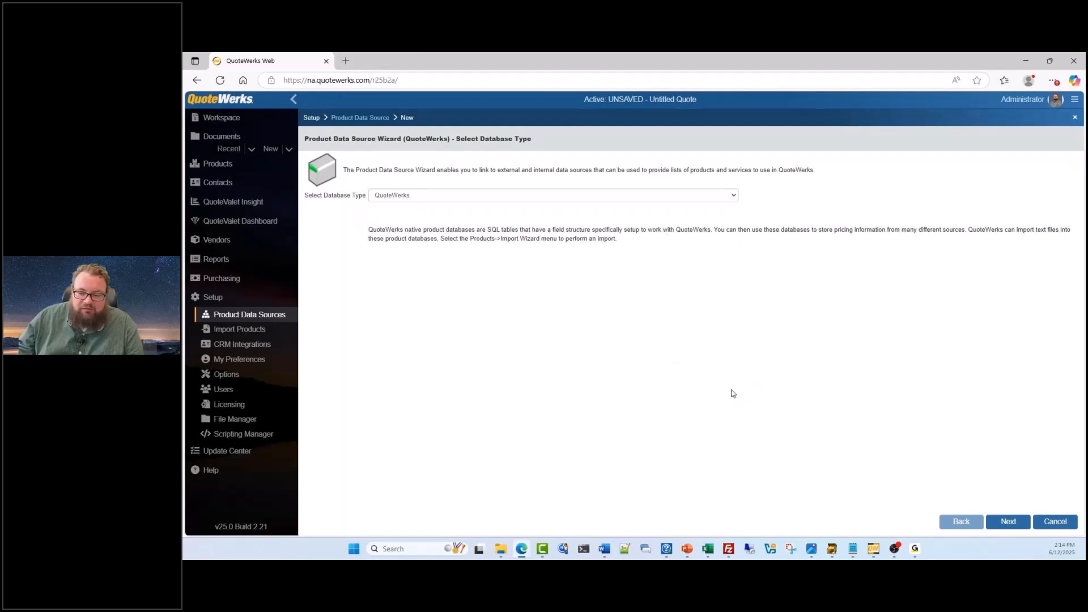
{"action": "left_click", "coordinate": [1054, 520]}
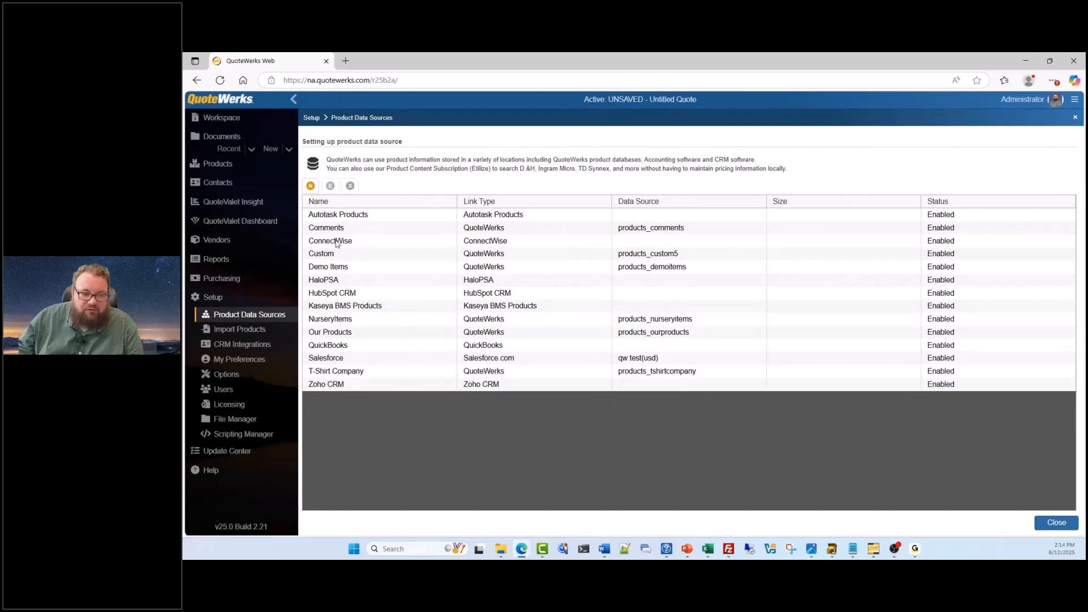
{"action": "left_click", "coordinate": [322, 334]}
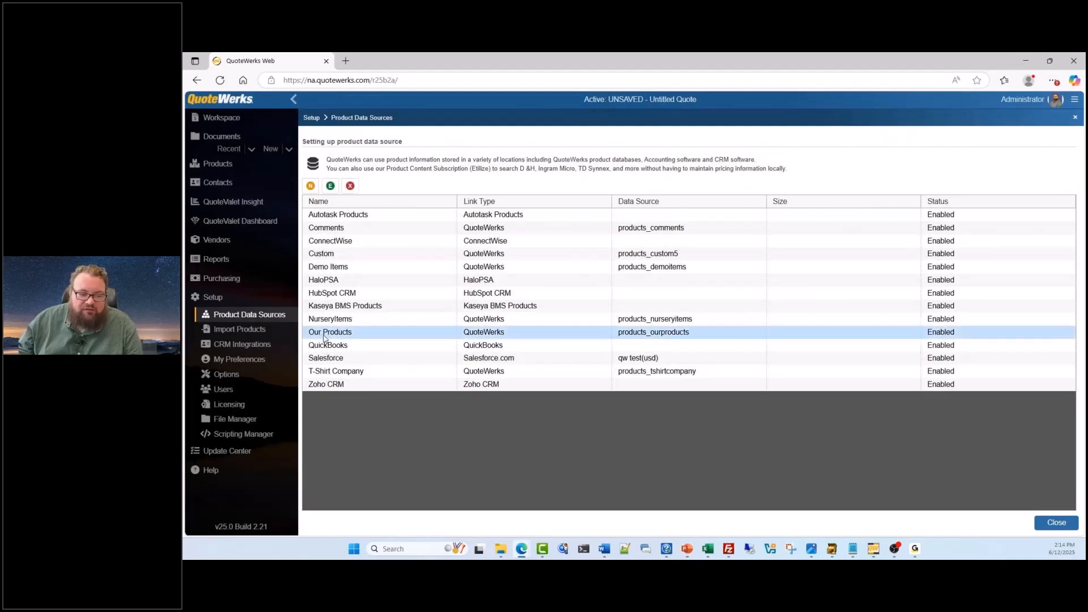
{"action": "left_click", "coordinate": [346, 369]}
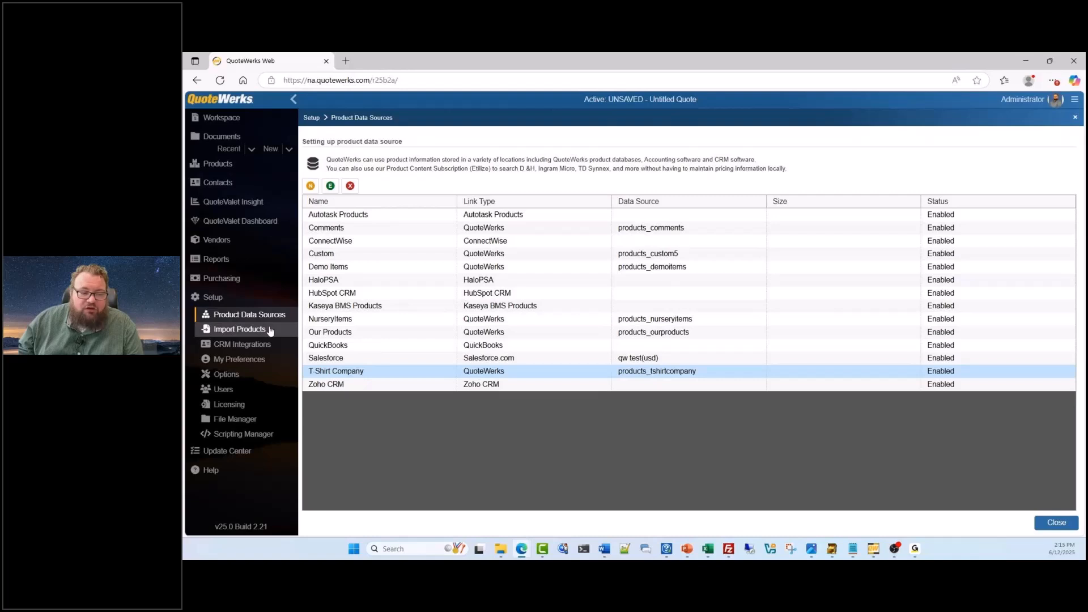
Open the Product Import Wizard and look through the Desktop for the text file to import
{"action": "left_click", "coordinate": [234, 333]}
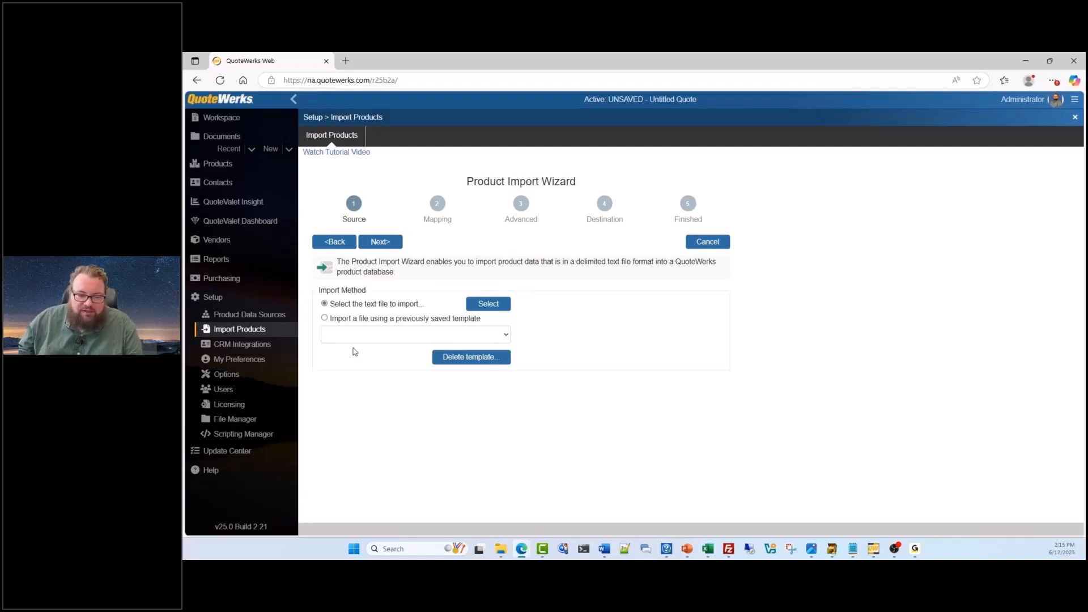
{"action": "left_click", "coordinate": [479, 304]}
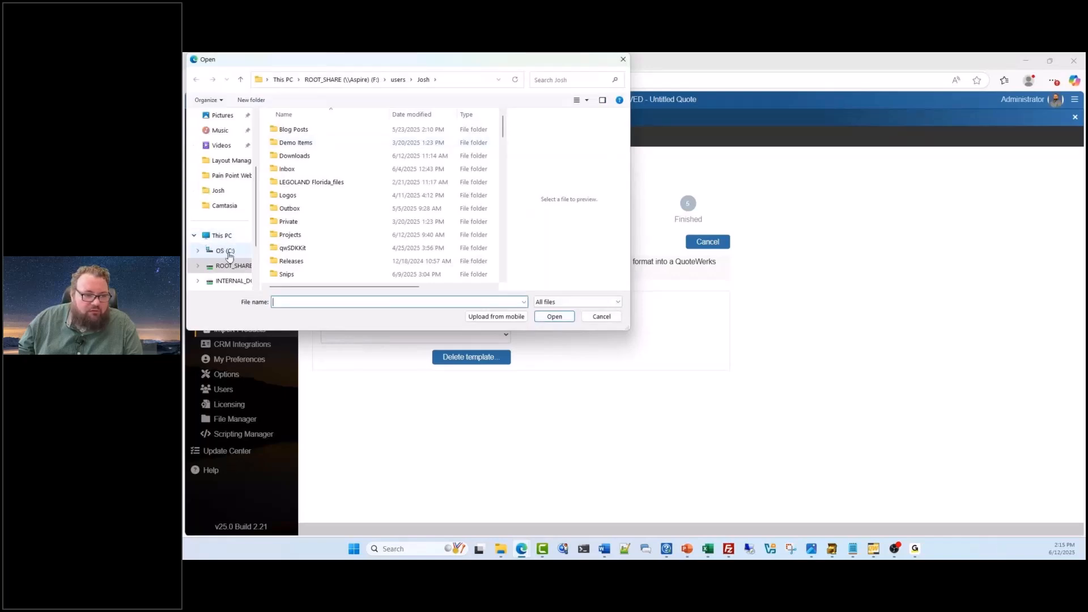
{"action": "scroll", "coordinate": [223, 238], "scroll_direction": "up", "scroll_amount": 3}
{"action": "left_click", "coordinate": [223, 178]}
{"action": "scroll", "coordinate": [376, 189], "scroll_direction": "down", "scroll_amount": 6}
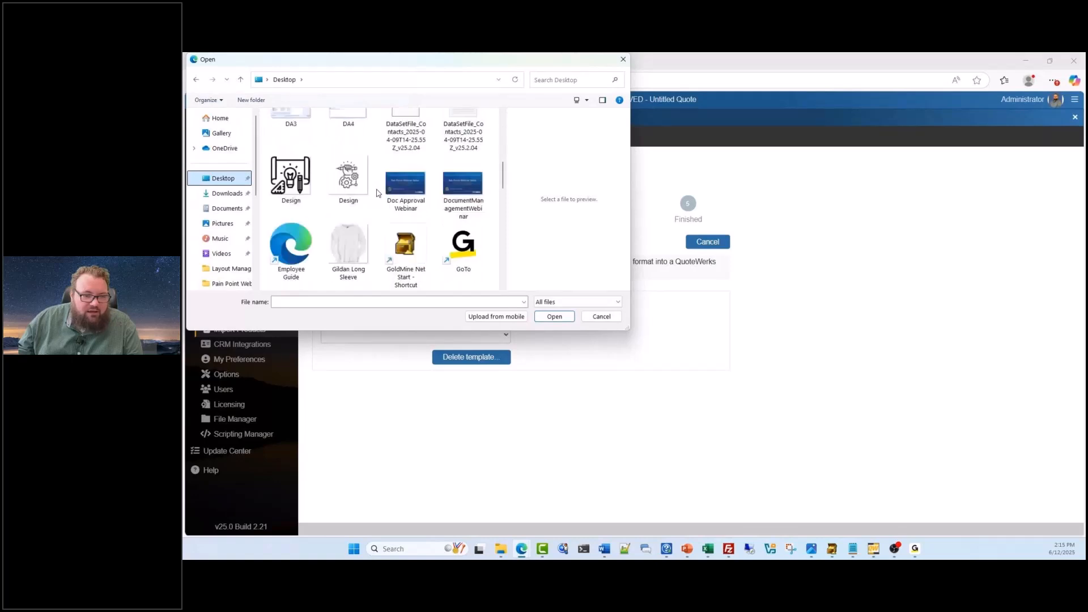
{"action": "scroll", "coordinate": [377, 193], "scroll_direction": "down", "scroll_amount": 8}
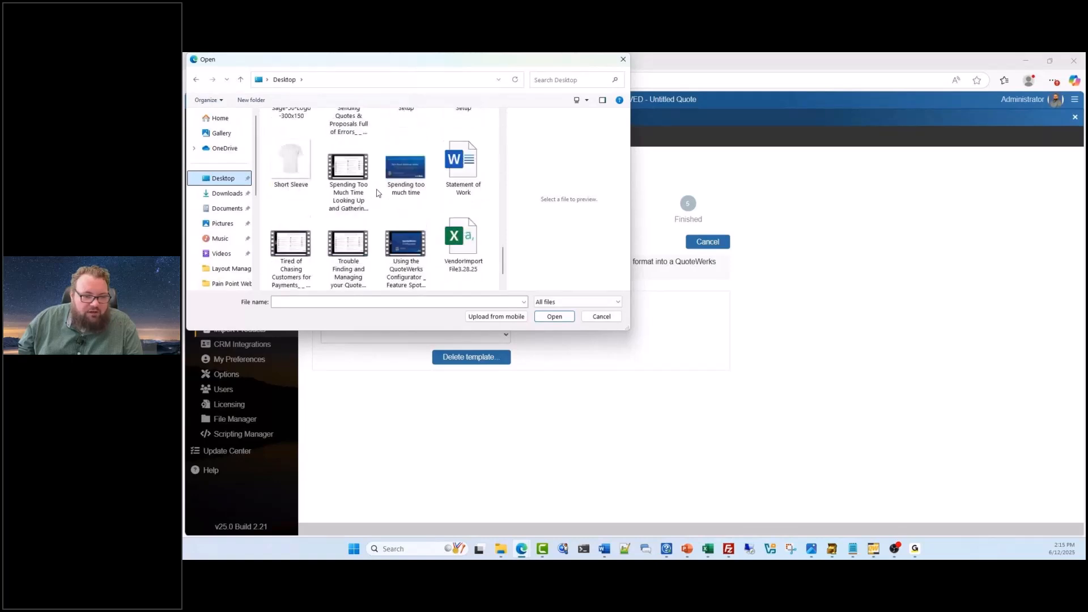
{"action": "scroll", "coordinate": [382, 197], "scroll_direction": "down", "scroll_amount": 6}
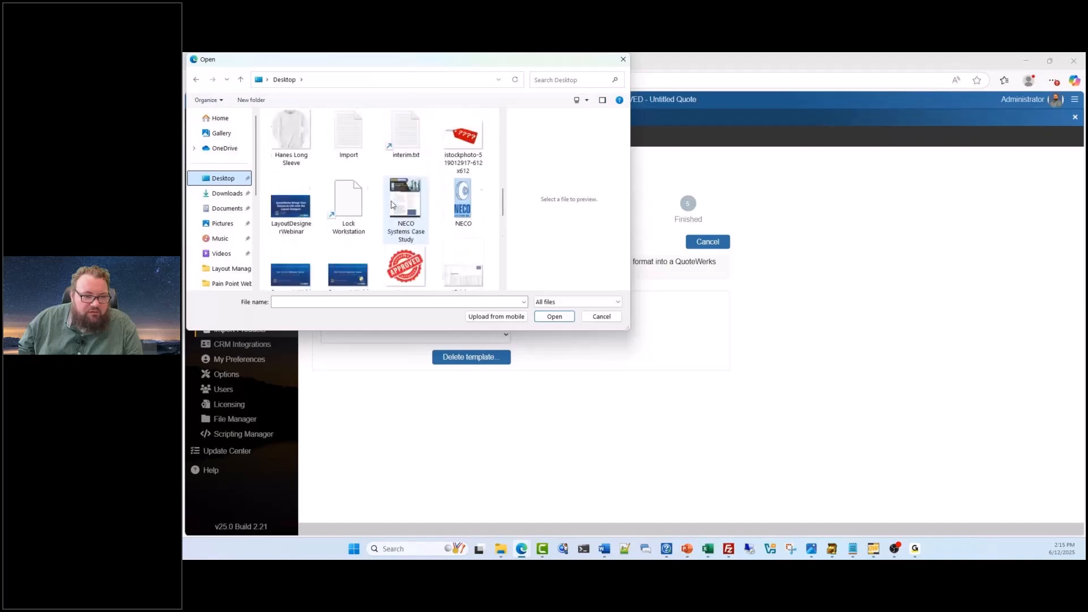
{"action": "scroll", "coordinate": [391, 204], "scroll_direction": "up", "scroll_amount": 8}
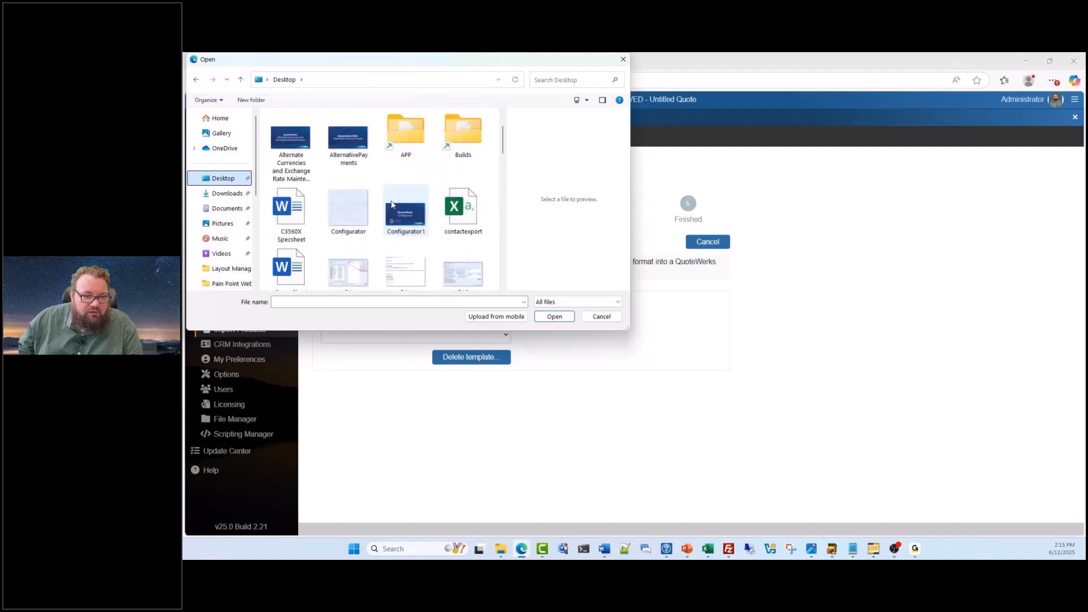
{"action": "scroll", "coordinate": [418, 211], "scroll_direction": "down", "scroll_amount": 8}
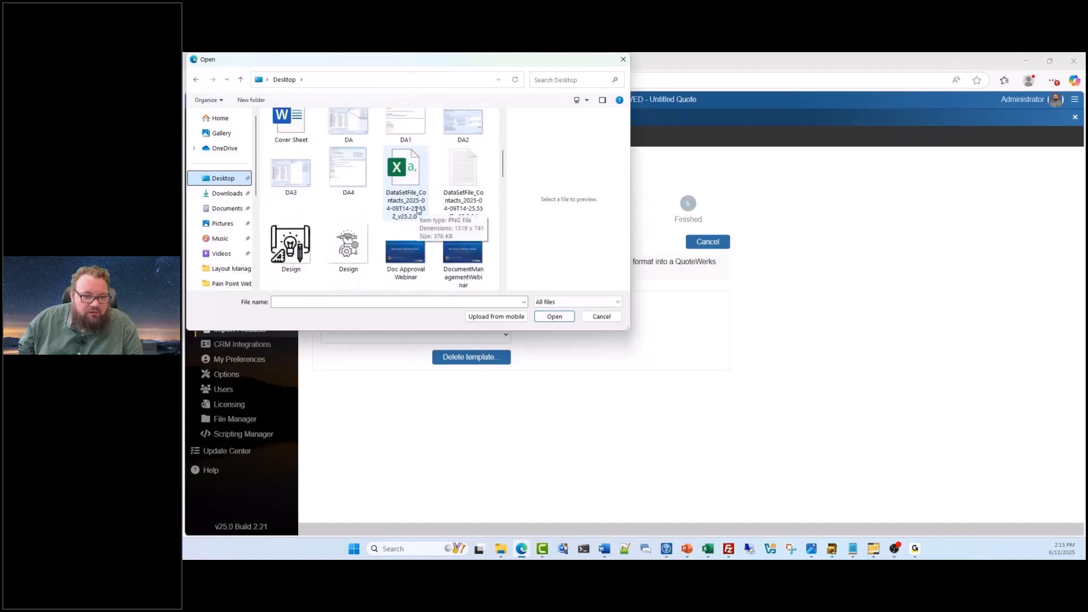
{"action": "scroll", "coordinate": [417, 211], "scroll_direction": "down", "scroll_amount": 6}
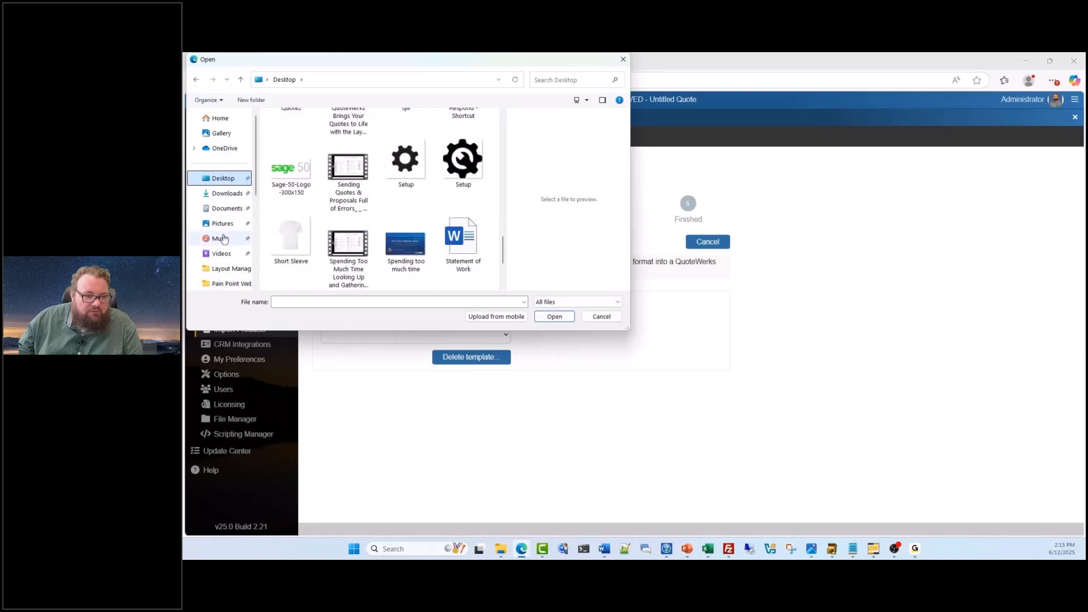
{"action": "scroll", "coordinate": [227, 231], "scroll_direction": "down", "scroll_amount": 5}
{"action": "scroll", "coordinate": [229, 225], "scroll_direction": "up", "scroll_amount": 2}
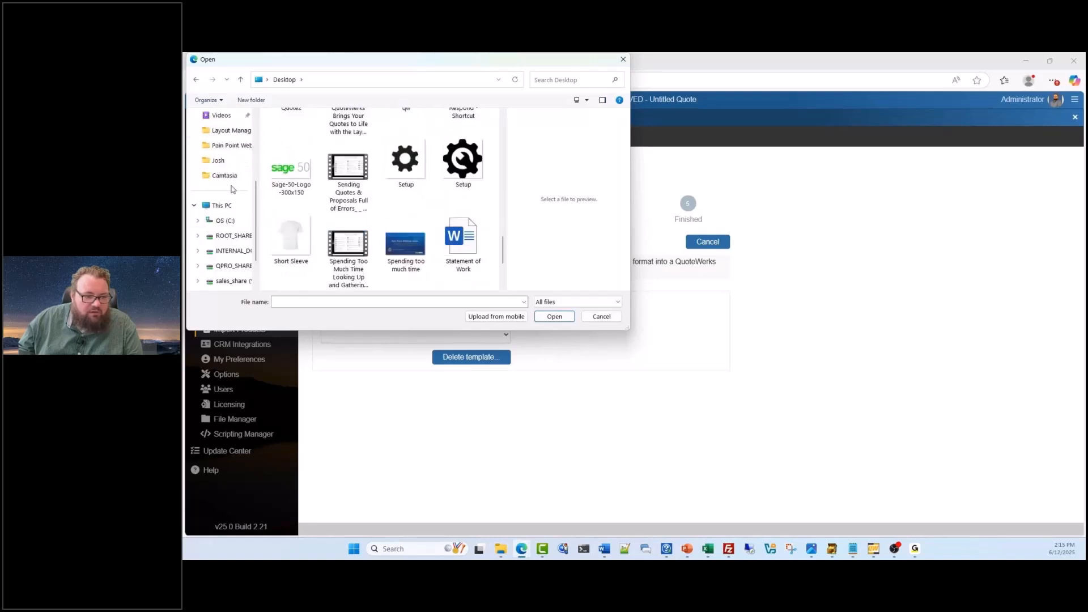
Choose Product DB Sample.csv from the personal network user folder as the text file to import
{"action": "left_click", "coordinate": [218, 160]}
{"action": "scroll", "coordinate": [379, 209], "scroll_direction": "down", "scroll_amount": 1}
{"action": "scroll", "coordinate": [379, 209], "scroll_direction": "down", "scroll_amount": 10}
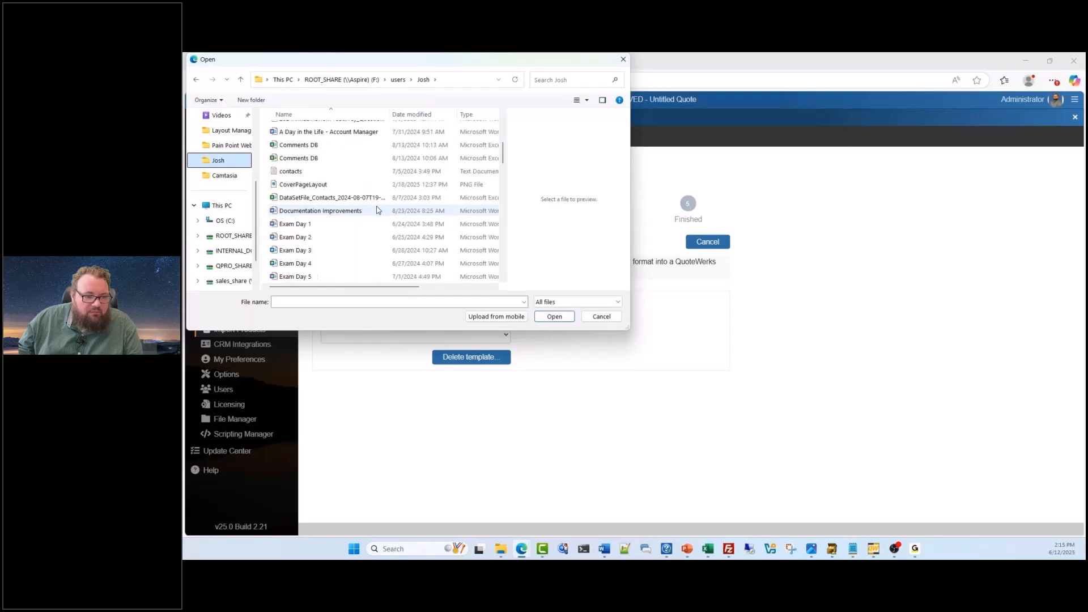
{"action": "scroll", "coordinate": [377, 210], "scroll_direction": "down", "scroll_amount": 3}
{"action": "scroll", "coordinate": [321, 197], "scroll_direction": "up", "scroll_amount": 3}
{"action": "left_click", "coordinate": [321, 195]}
{"action": "left_click", "coordinate": [536, 316]}
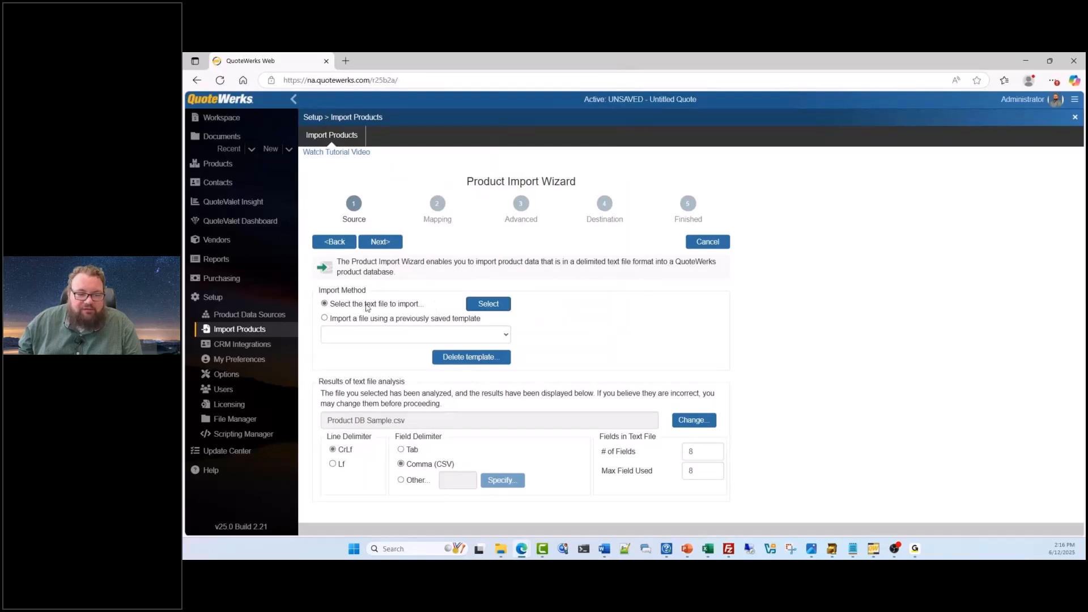
Map Description to Field3, Manufacturer to Field2 and Manufacturer Part # to Field1 in the import's basic mapping
{"action": "left_click", "coordinate": [380, 242]}
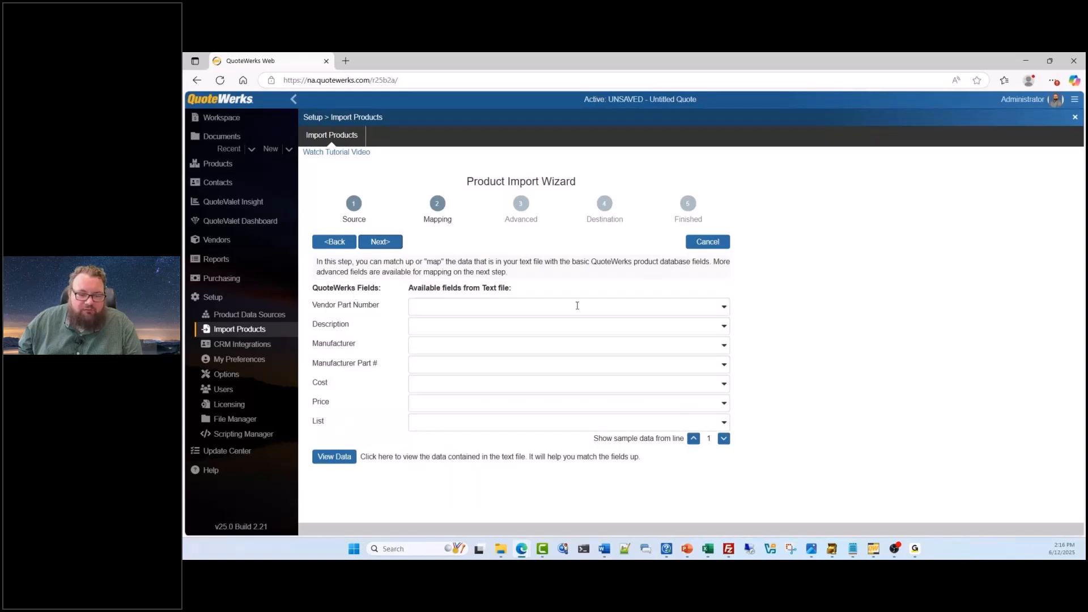
{"action": "left_click", "coordinate": [724, 325]}
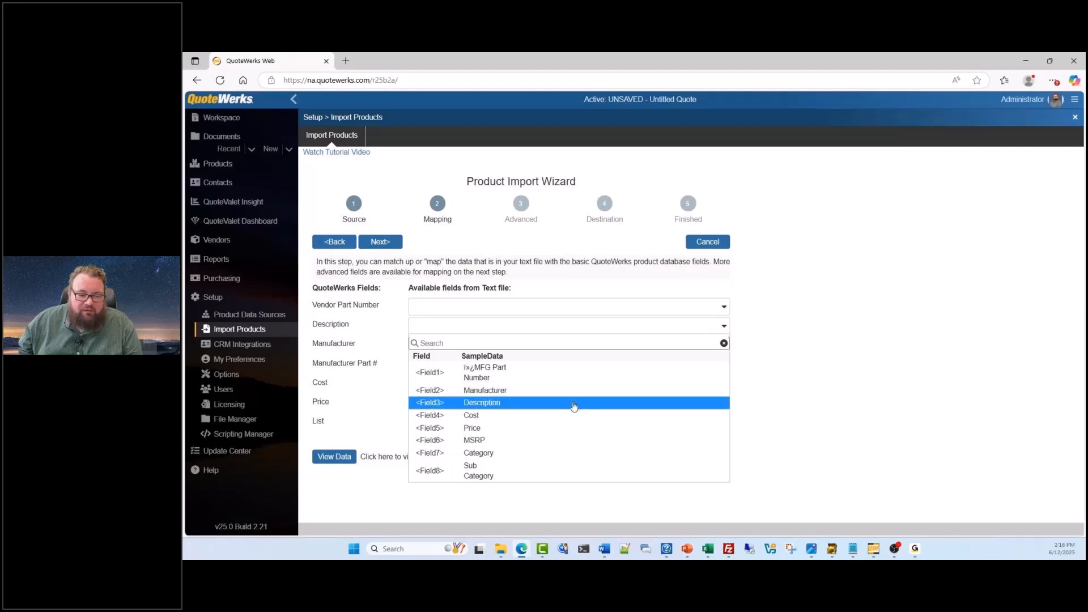
{"action": "left_click", "coordinate": [574, 403]}
{"action": "left_click", "coordinate": [723, 345]}
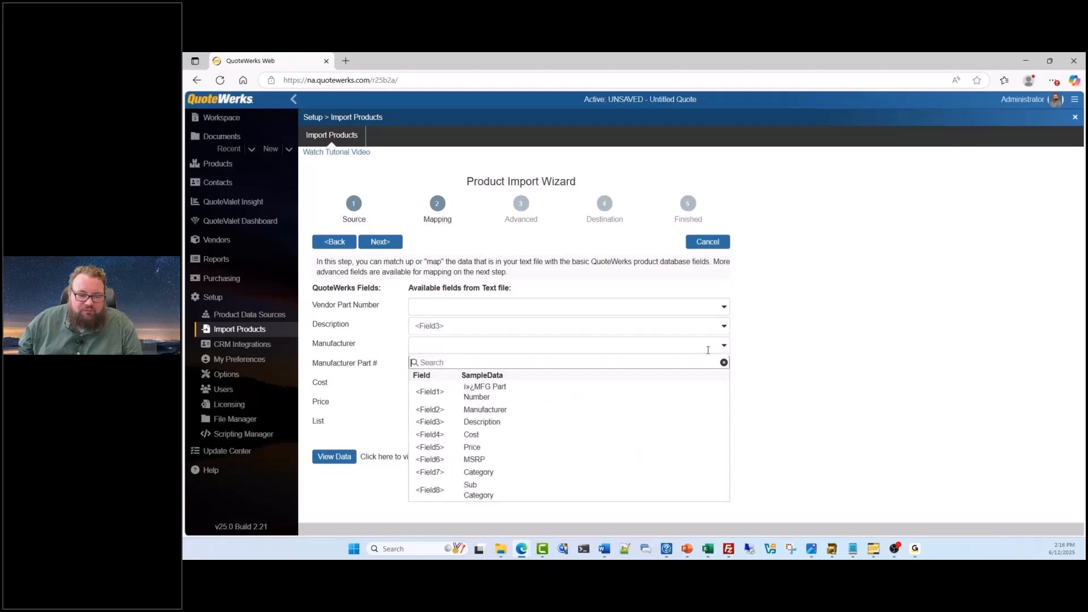
{"action": "left_click", "coordinate": [547, 409]}
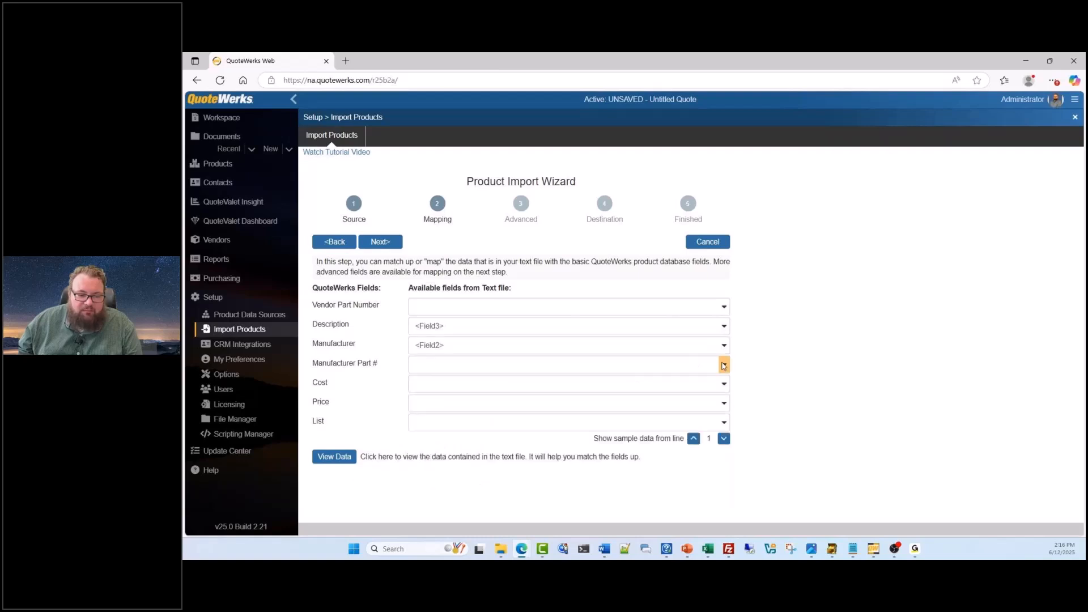
{"action": "left_click", "coordinate": [723, 364]}
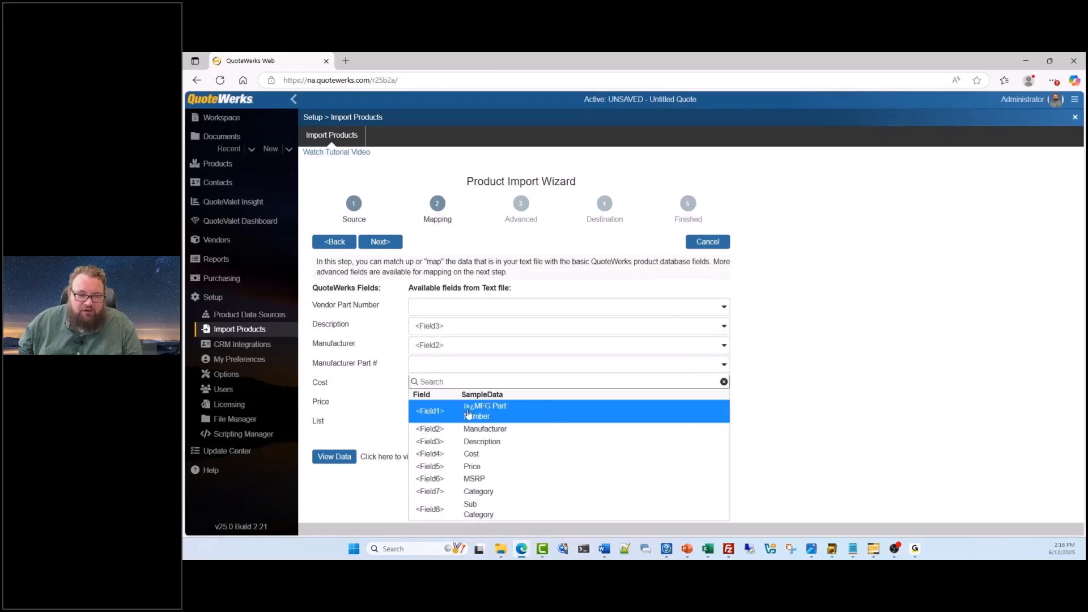
{"action": "left_click", "coordinate": [490, 412]}
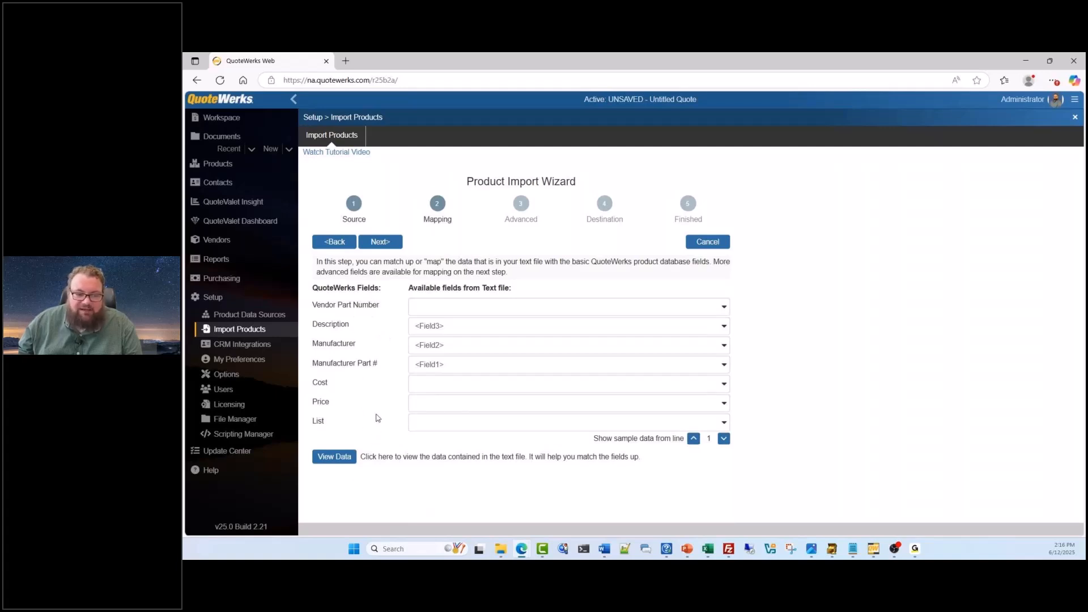
Continue to the import's Advanced mapping stage and review the QuoteWerks fields and text file fields
{"action": "left_click", "coordinate": [383, 244]}
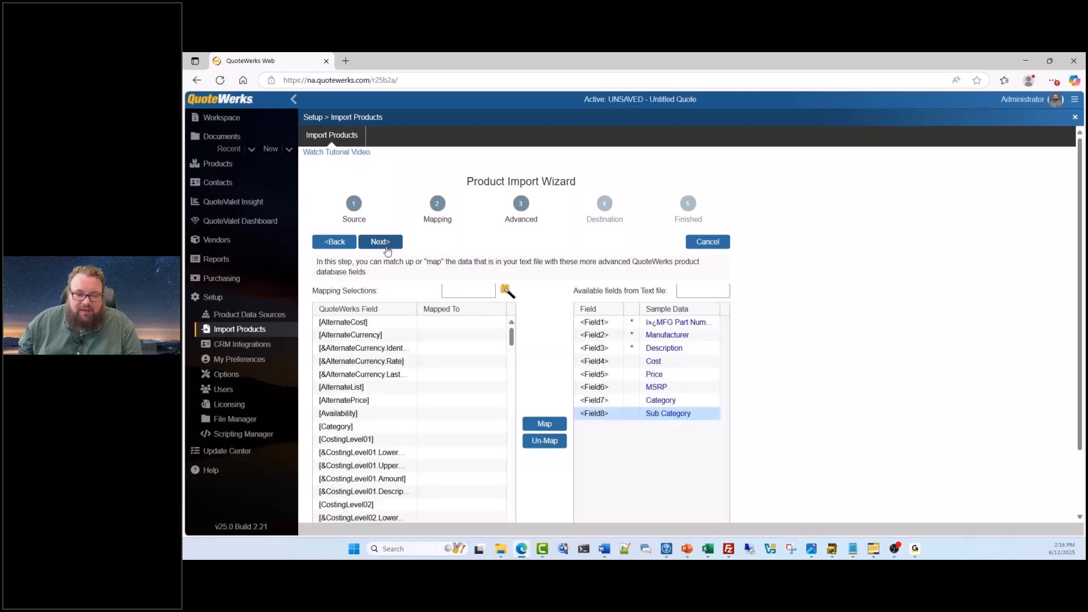
{"action": "scroll", "coordinate": [364, 335], "scroll_direction": "down", "scroll_amount": 2}
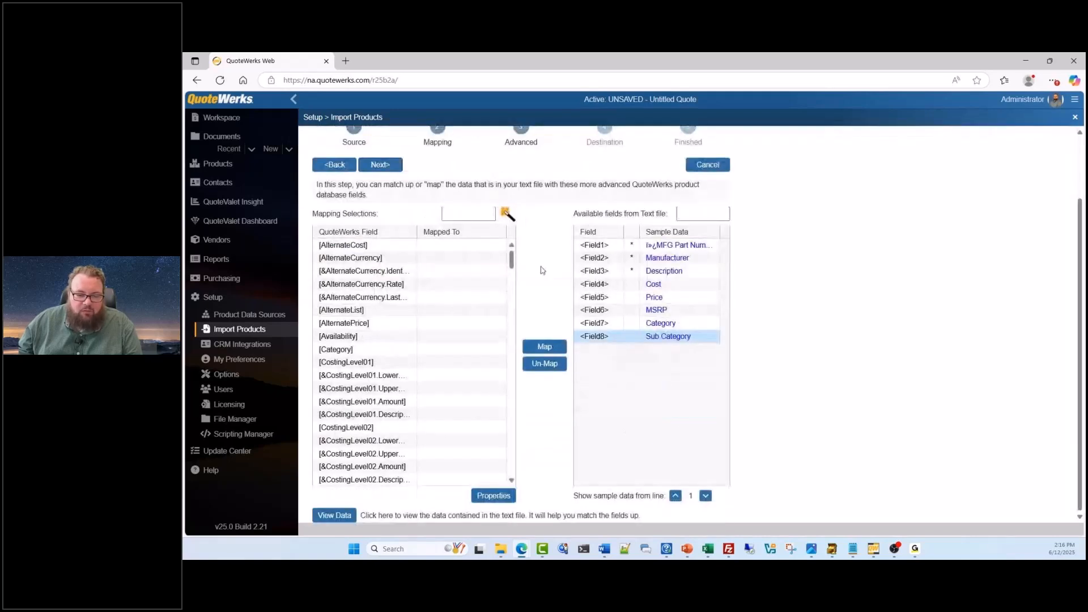
{"action": "mouse_move", "coordinate": [512, 260]}
{"action": "left_mouse_down"}
{"action": "mouse_move", "coordinate": [512, 291]}
{"action": "mouse_move", "coordinate": [512, 259]}
{"action": "left_mouse_up"}
{"action": "scroll", "coordinate": [515, 295], "scroll_direction": "up", "scroll_amount": 2}
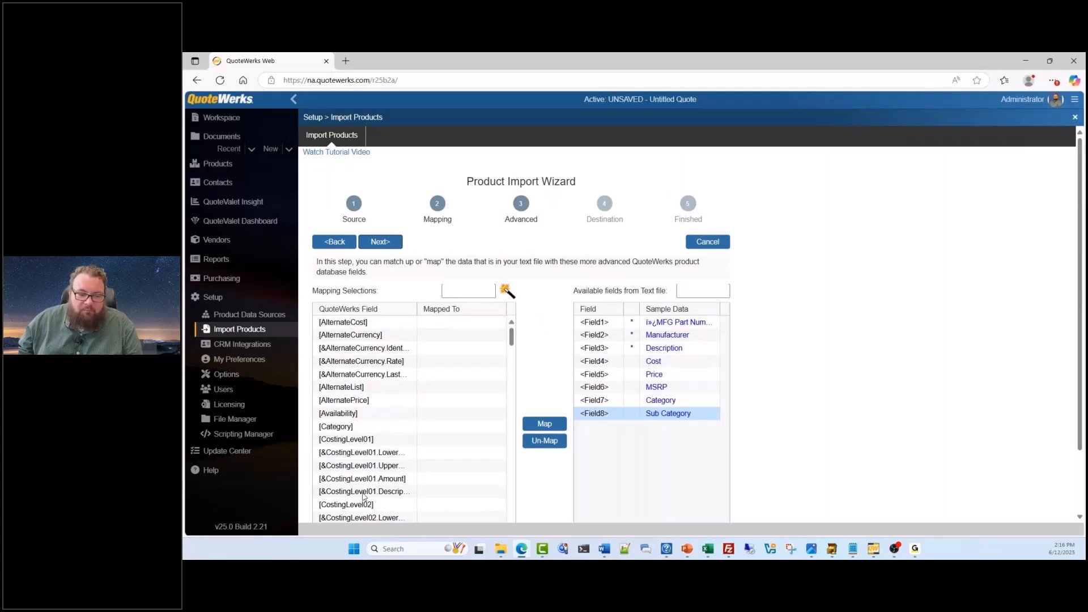
Continue to the import's Destination stage, review the available product databases and select Demo Items to import into
{"action": "mouse_move", "coordinate": [512, 339]}
{"action": "left_mouse_down"}
{"action": "mouse_move", "coordinate": [515, 434]}
{"action": "mouse_move", "coordinate": [504, 340]}
{"action": "left_mouse_up"}
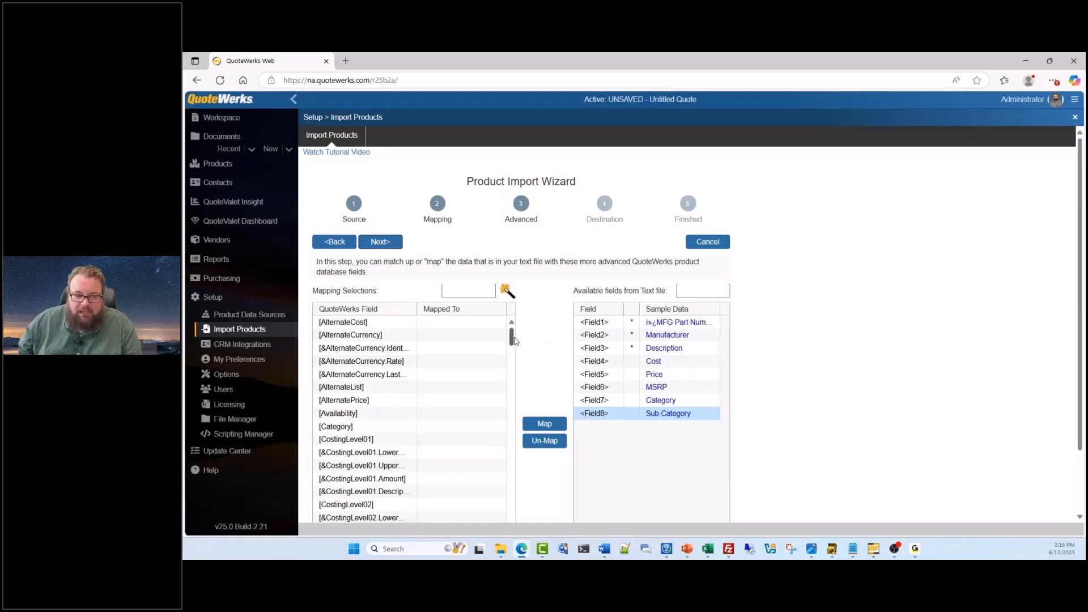
{"action": "left_click", "coordinate": [376, 244]}
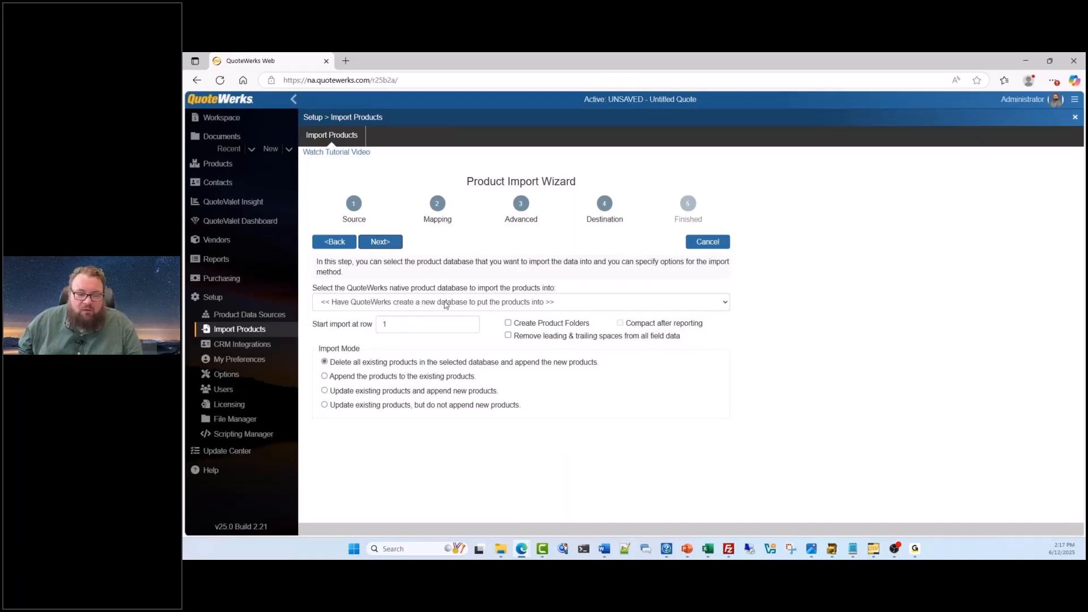
{"action": "left_click", "coordinate": [710, 309]}
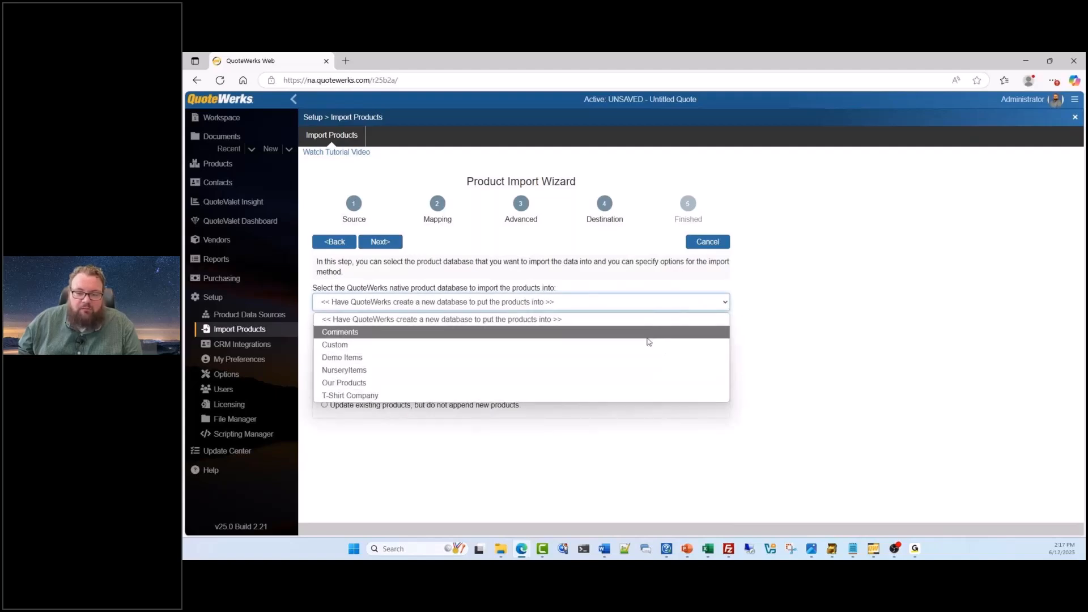
{"action": "left_click", "coordinate": [741, 297]}
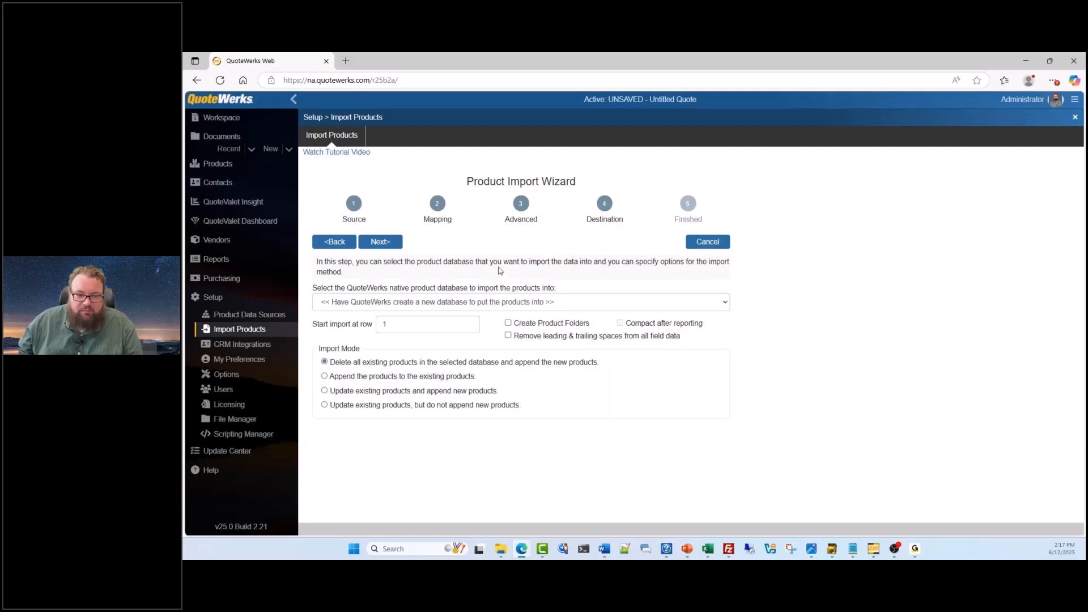
{"action": "left_click", "coordinate": [725, 303]}
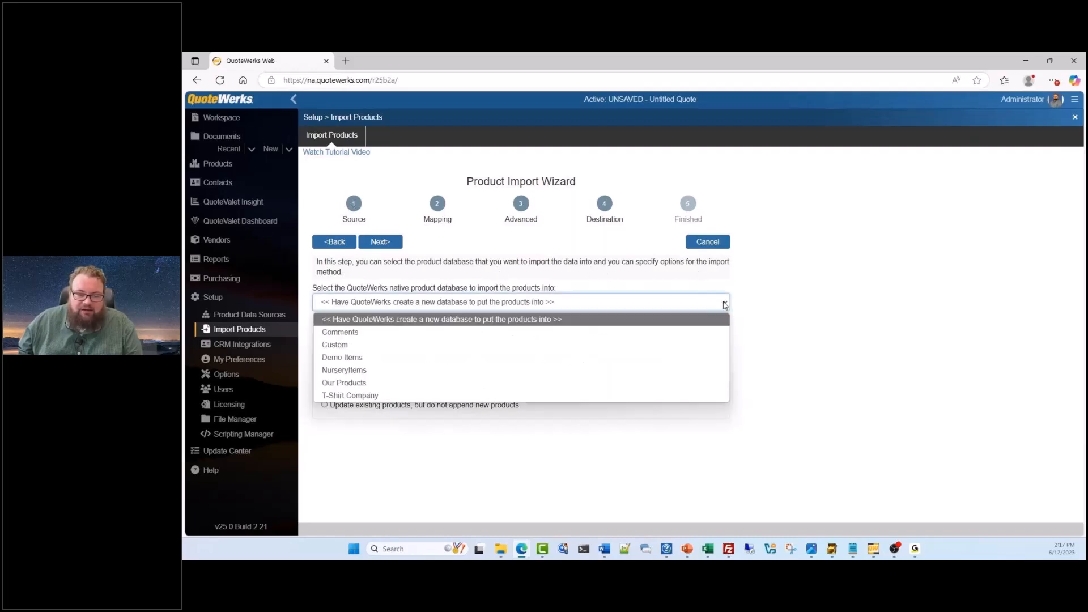
{"action": "left_click", "coordinate": [659, 359]}
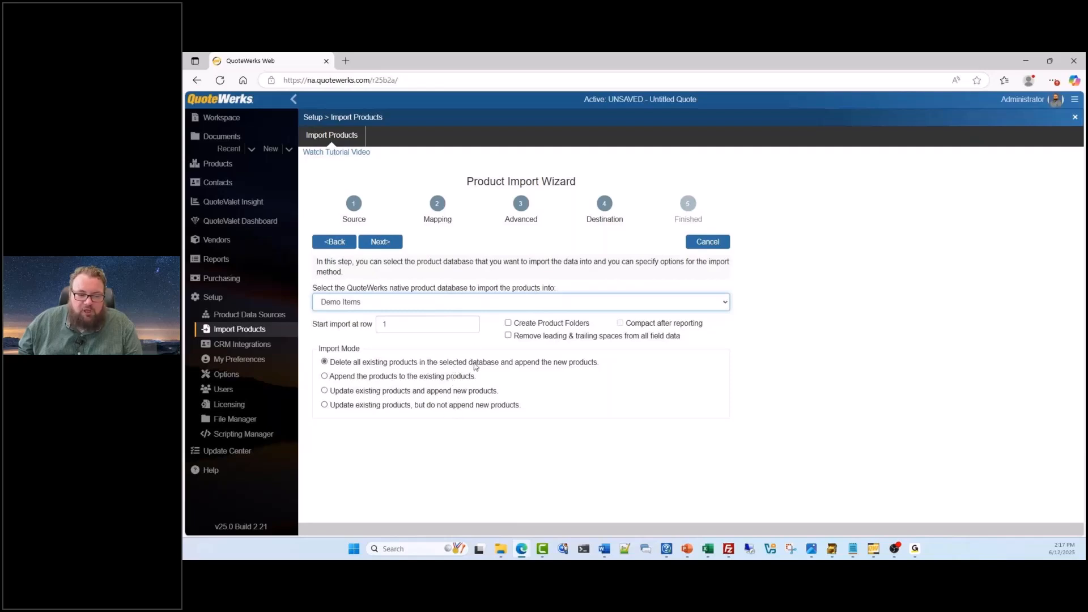
Set the product import to start at row 2
{"action": "left_click_drag", "start_coordinate": [414, 322], "coordinate": [376, 323]}
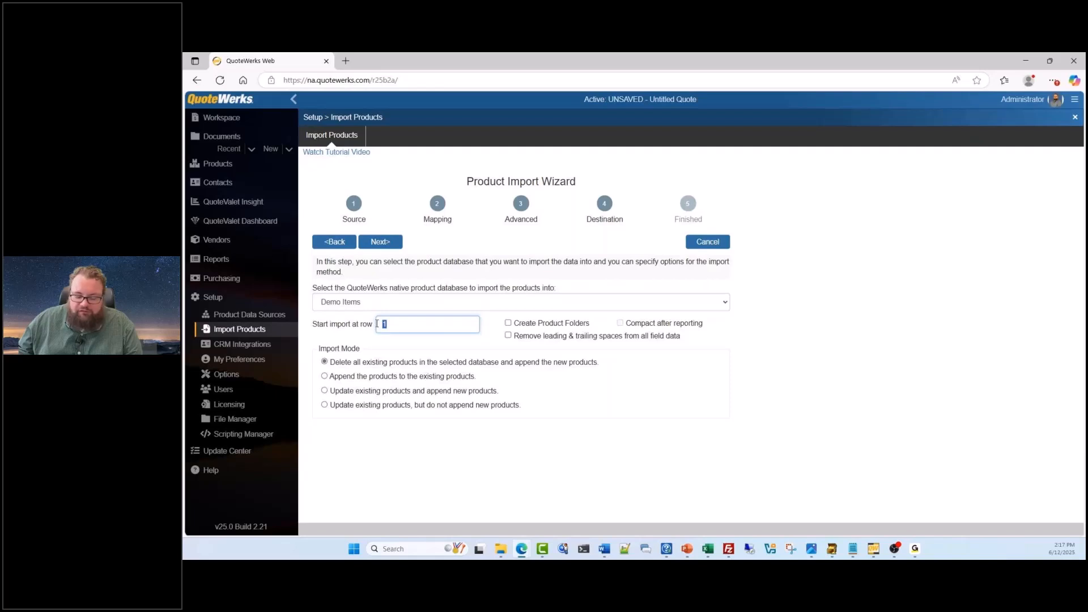
{"action": "type", "text": "2"}
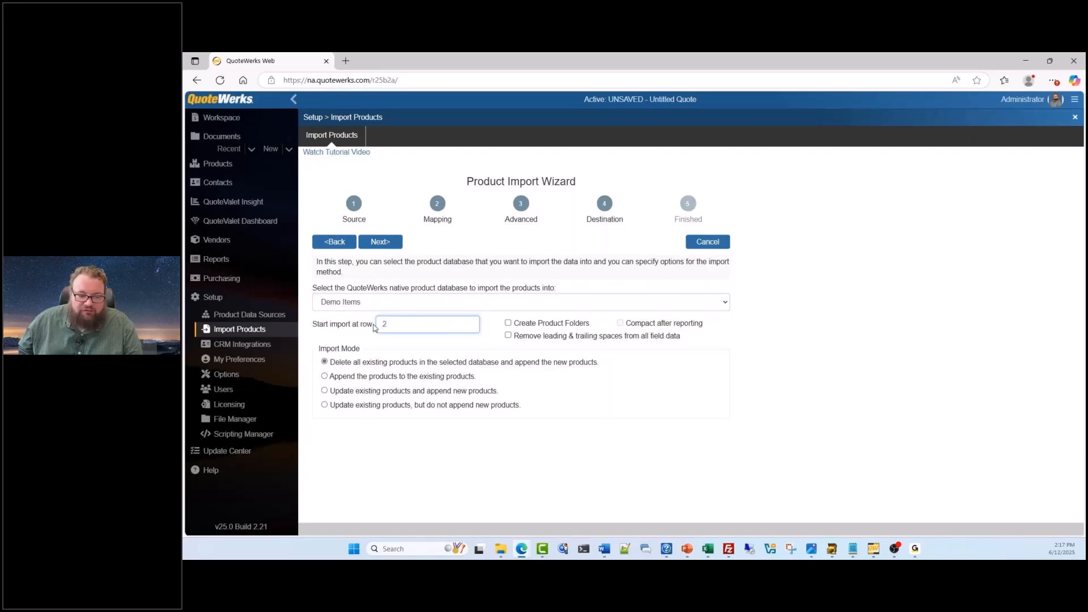
{"action": "left_click", "coordinate": [358, 328]}
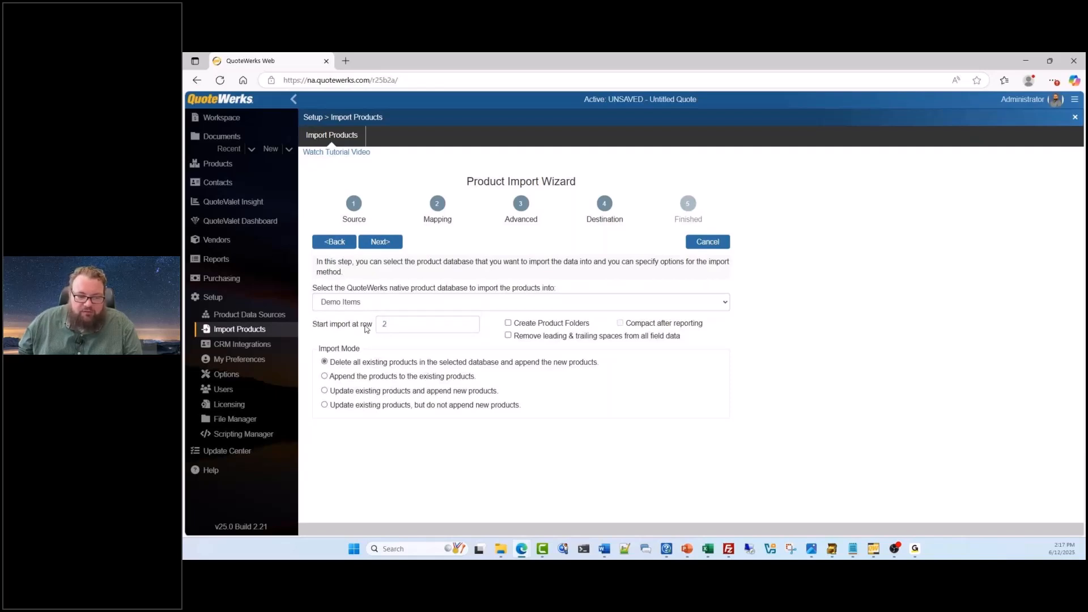
Try having QuoteWerks create a new database as the import destination, and select the existing Custom database instead
{"action": "left_click", "coordinate": [463, 305]}
{"action": "left_click", "coordinate": [471, 379]}
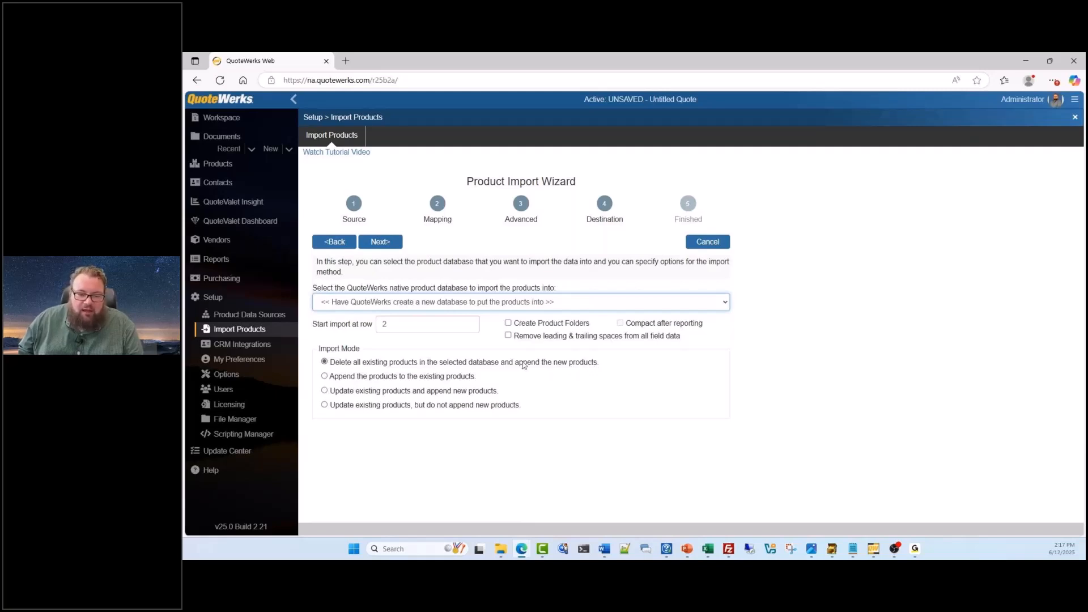
{"action": "left_click", "coordinate": [533, 302]}
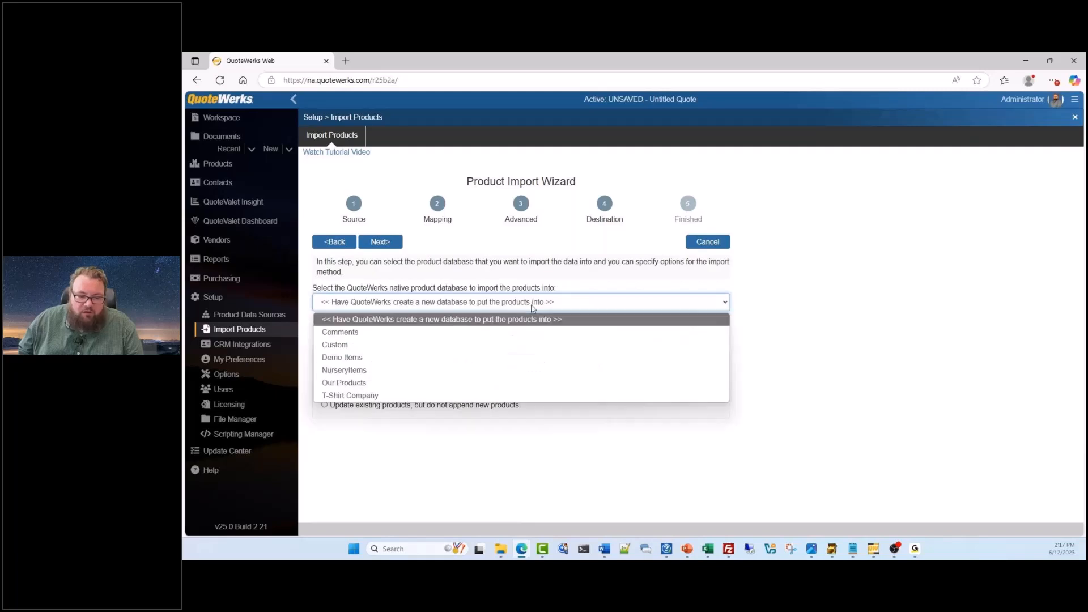
{"action": "left_click", "coordinate": [476, 343]}
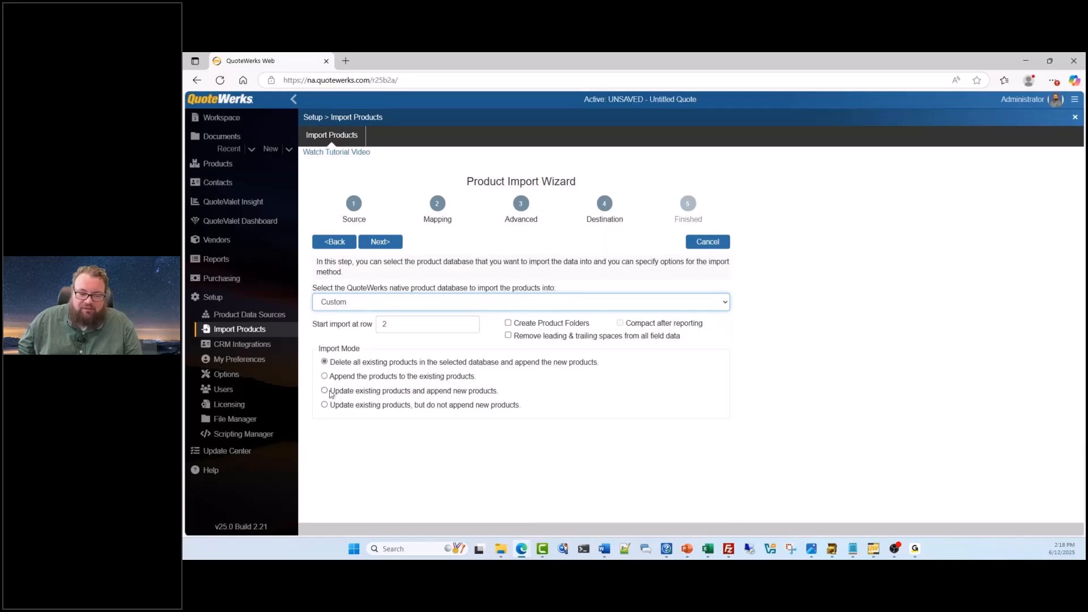
Review the field matching for updating existing products and appending new ones, and set the destination back to a new QuoteWerks-created database
{"action": "left_click", "coordinate": [326, 391]}
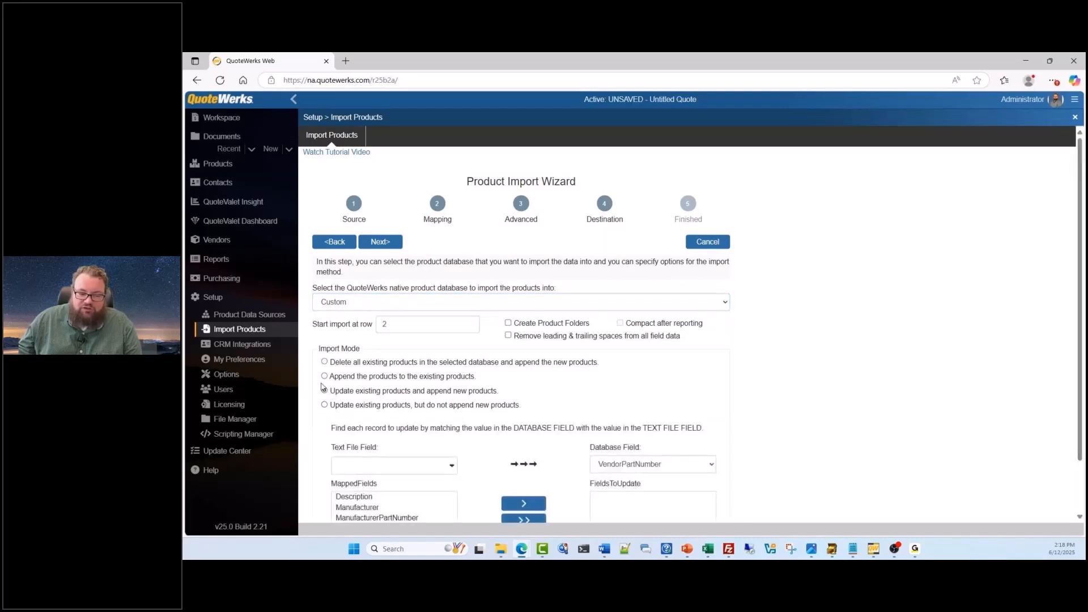
{"action": "scroll", "coordinate": [323, 387], "scroll_direction": "down", "scroll_amount": 1}
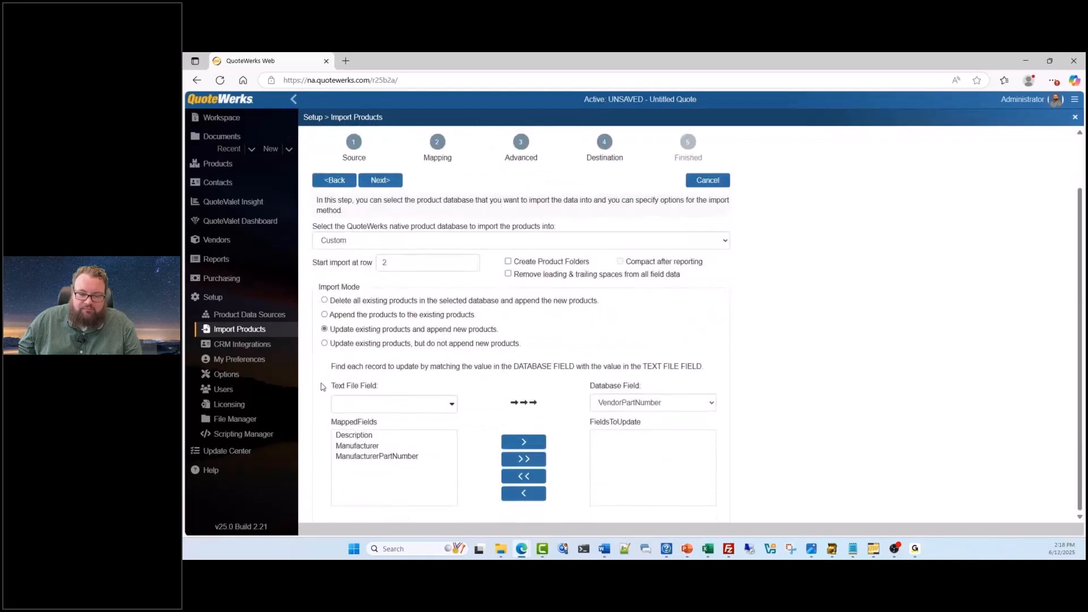
{"action": "scroll", "coordinate": [322, 387], "scroll_direction": "up", "scroll_amount": 1}
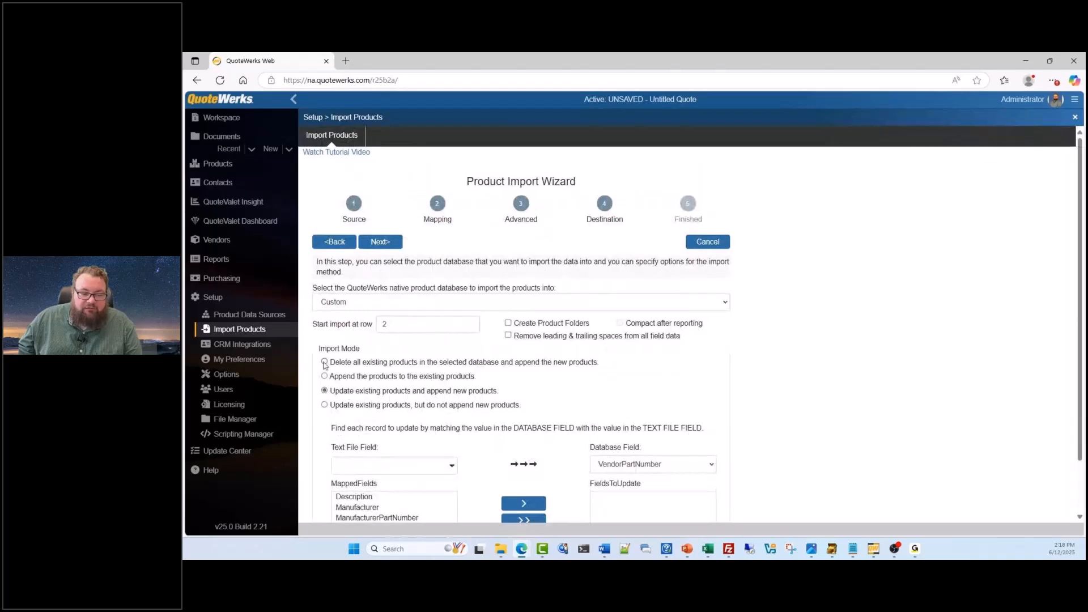
{"action": "left_click", "coordinate": [404, 307]}
{"action": "left_click", "coordinate": [402, 319]}
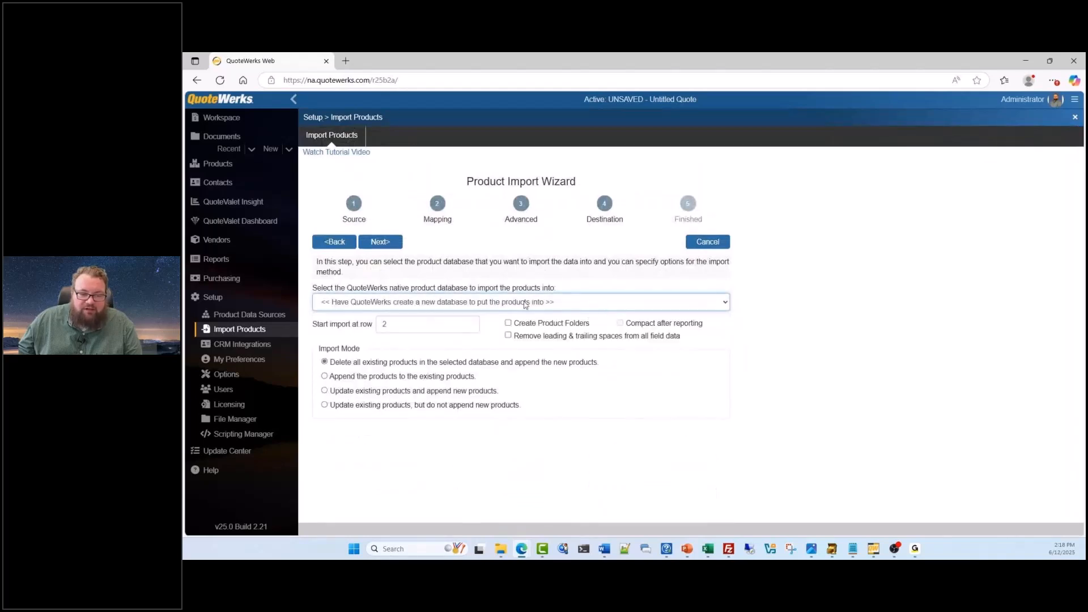
Review the import's final stage with its template saving option, go back to the Advanced mapping and cancel the import wizard
{"action": "left_click", "coordinate": [376, 241]}
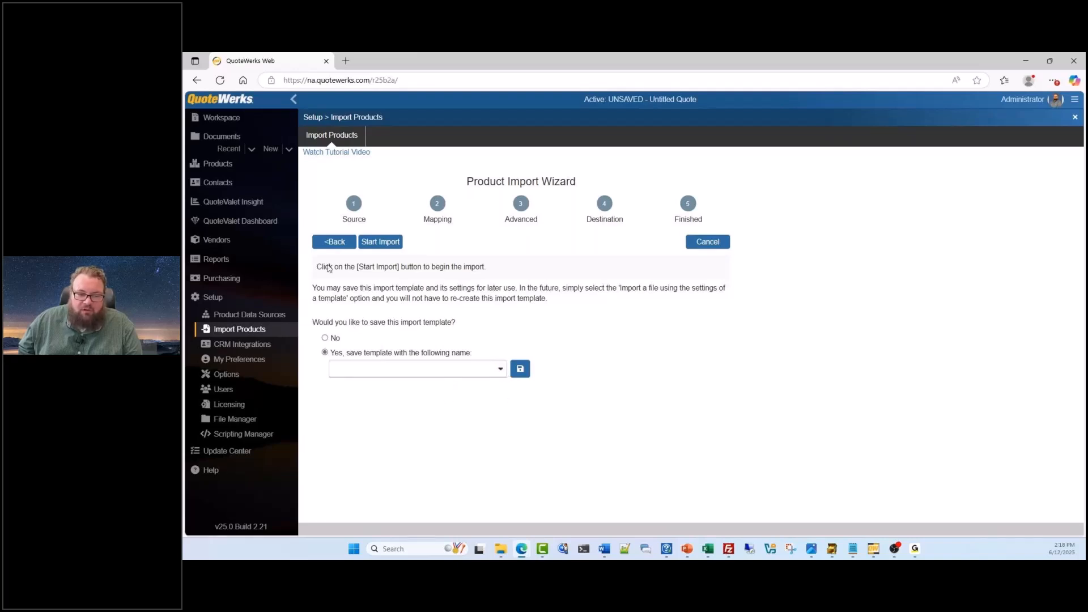
{"action": "left_click", "coordinate": [335, 243]}
{"action": "left_click", "coordinate": [335, 247]}
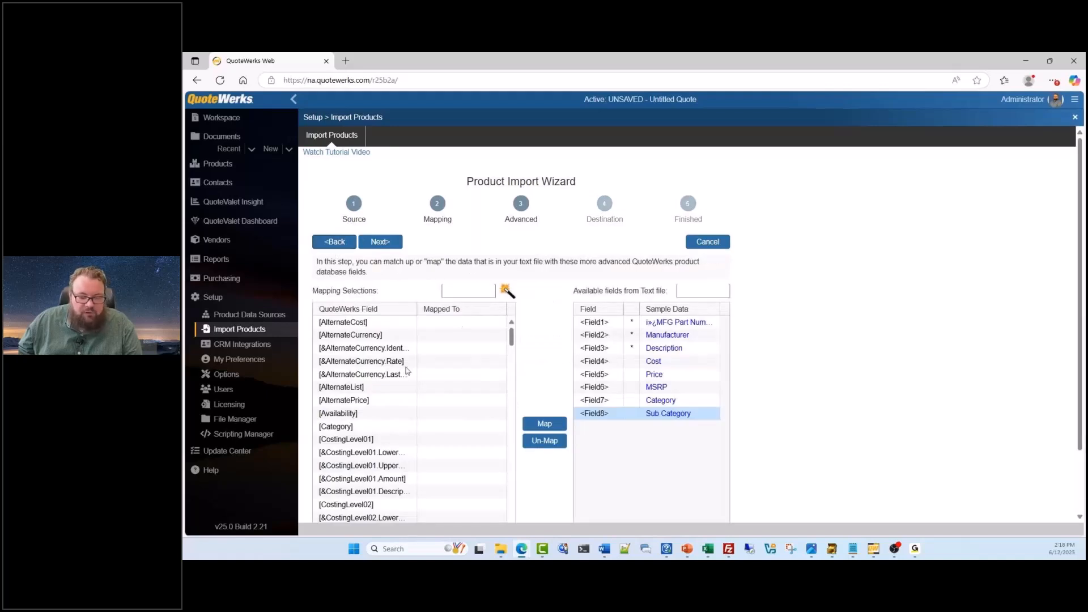
{"action": "left_click", "coordinate": [713, 238]}
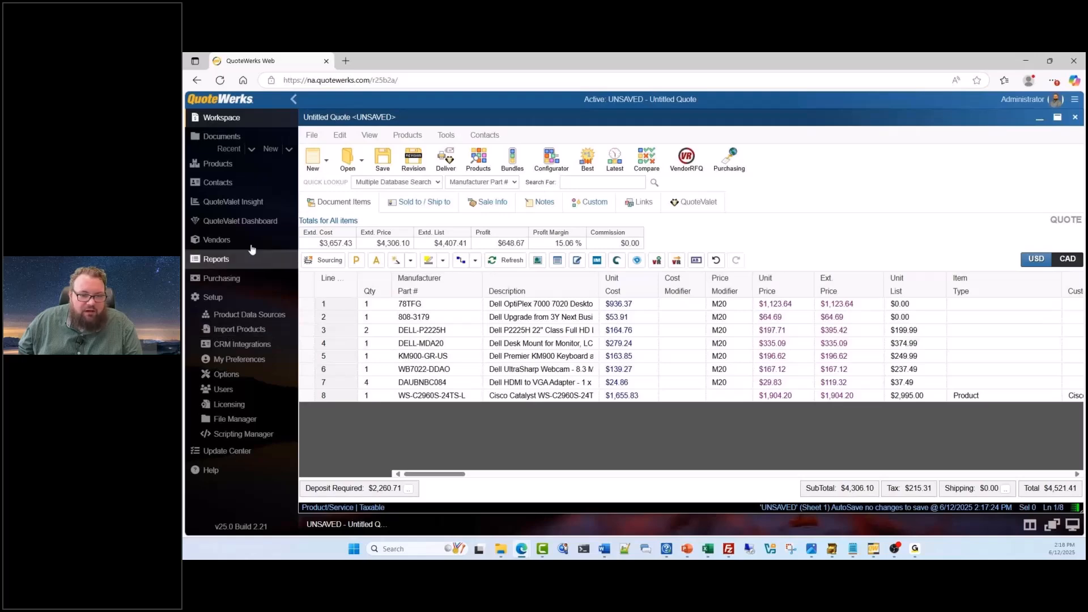
Open the product lookup from the quote, go to the Etilize lenovo laptop results and expand distributor pricing for Lenovo 21L3001TUS
{"action": "left_click", "coordinate": [478, 160]}
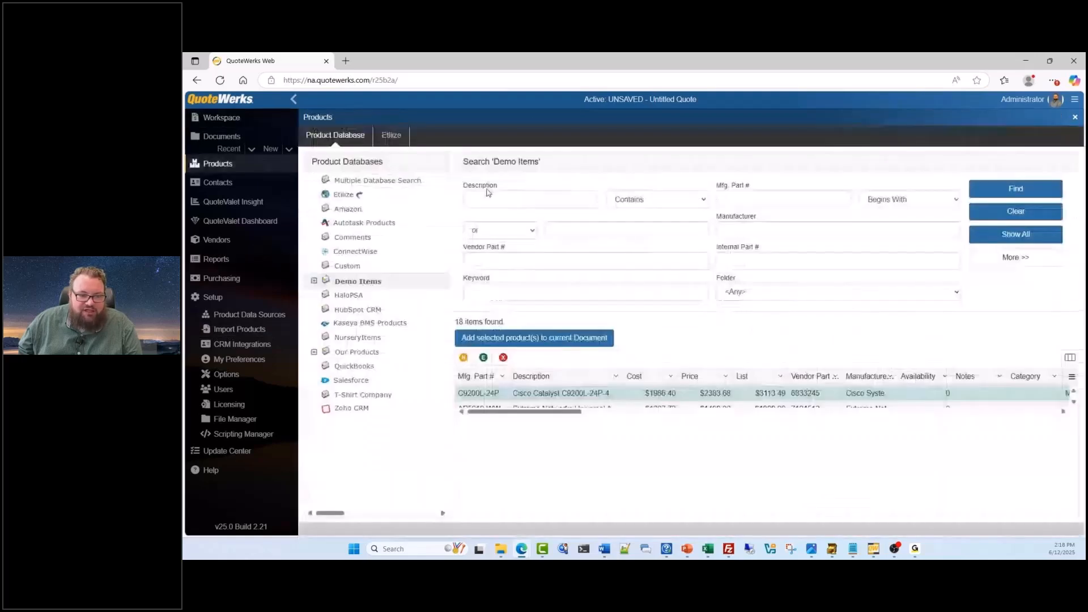
{"action": "left_click", "coordinate": [393, 139]}
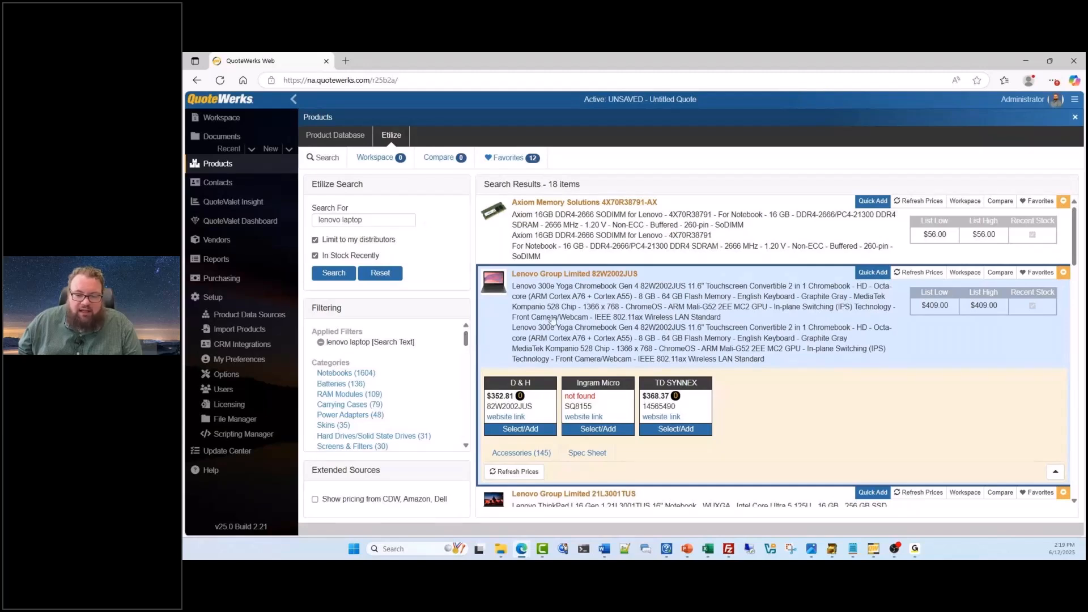
{"action": "scroll", "coordinate": [532, 346], "scroll_direction": "down", "scroll_amount": 1}
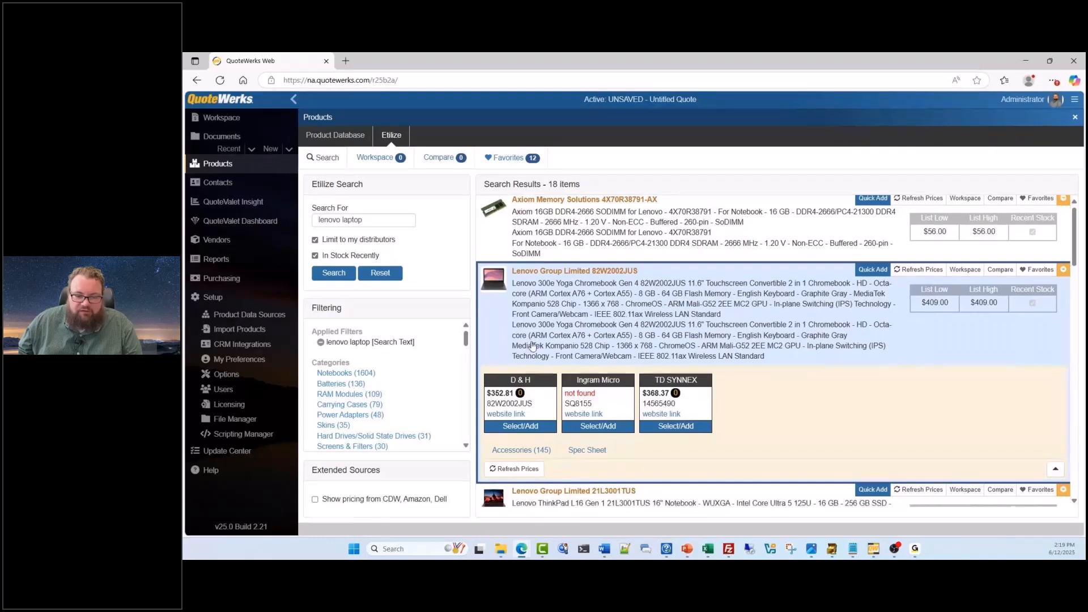
{"action": "scroll", "coordinate": [532, 346], "scroll_direction": "down", "scroll_amount": 3}
{"action": "scroll", "coordinate": [625, 408], "scroll_direction": "up", "scroll_amount": 2}
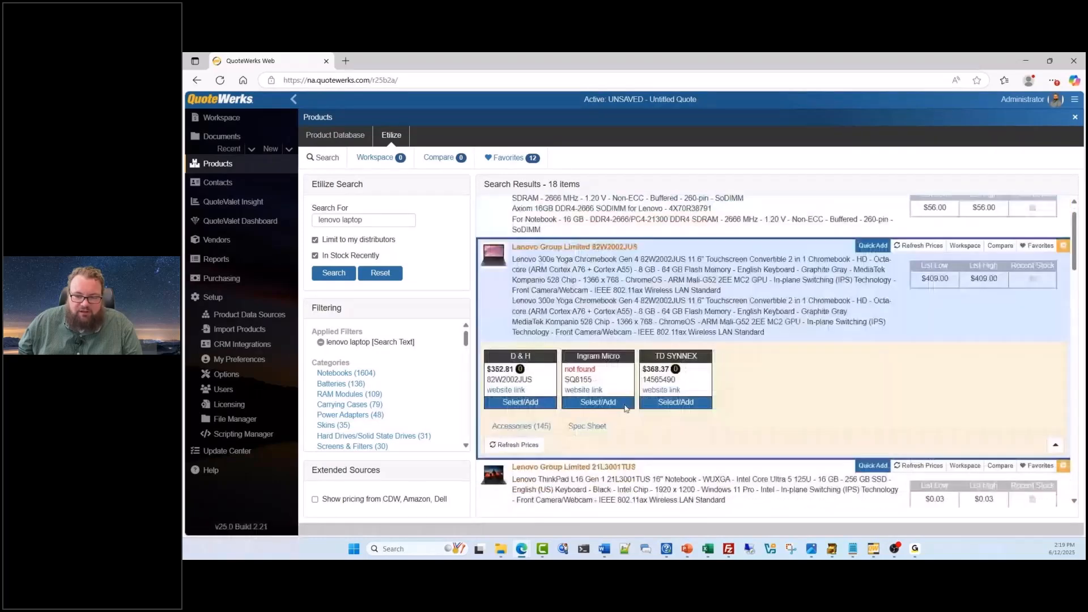
{"action": "scroll", "coordinate": [626, 408], "scroll_direction": "down", "scroll_amount": 3}
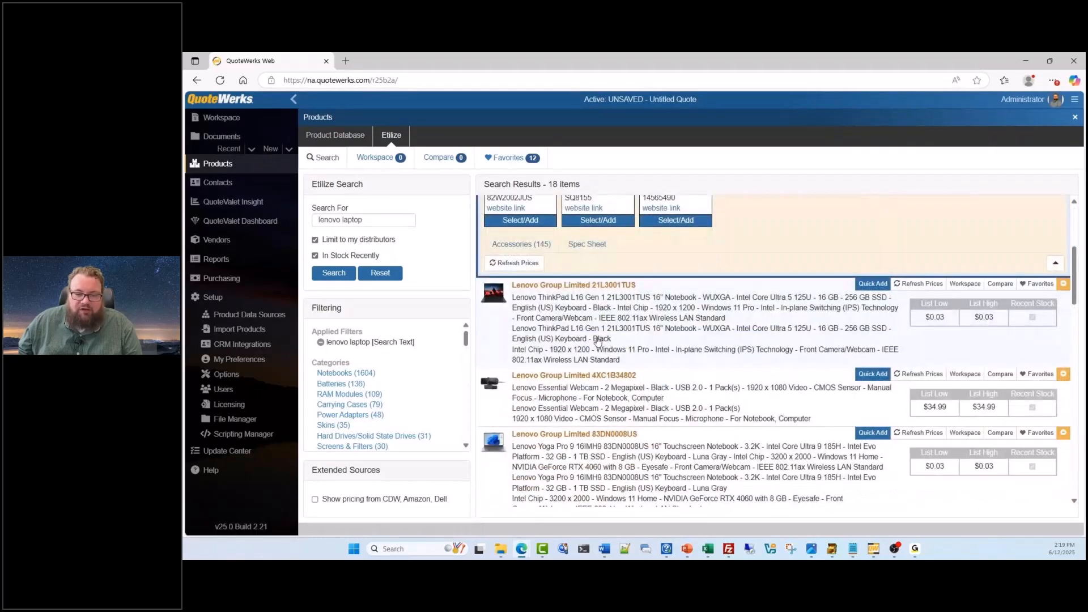
{"action": "left_click", "coordinate": [595, 335]}
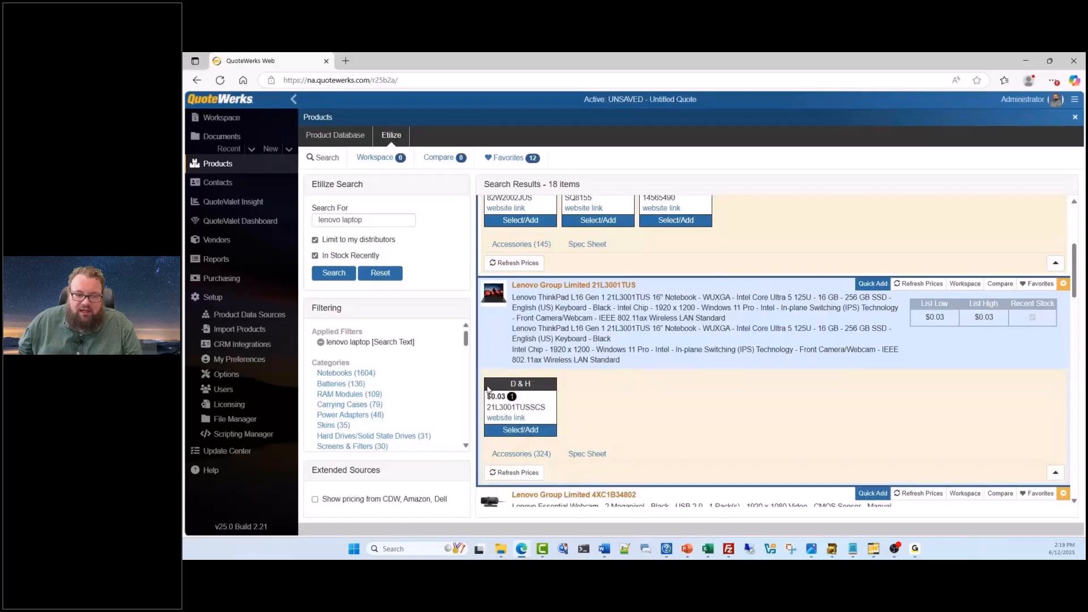
Examine the Etilize lenovo laptop results, comparing the distributors' prices and stock quantities for the expanded Lenovo notebooks
{"action": "scroll", "coordinate": [488, 390], "scroll_direction": "up", "scroll_amount": 2}
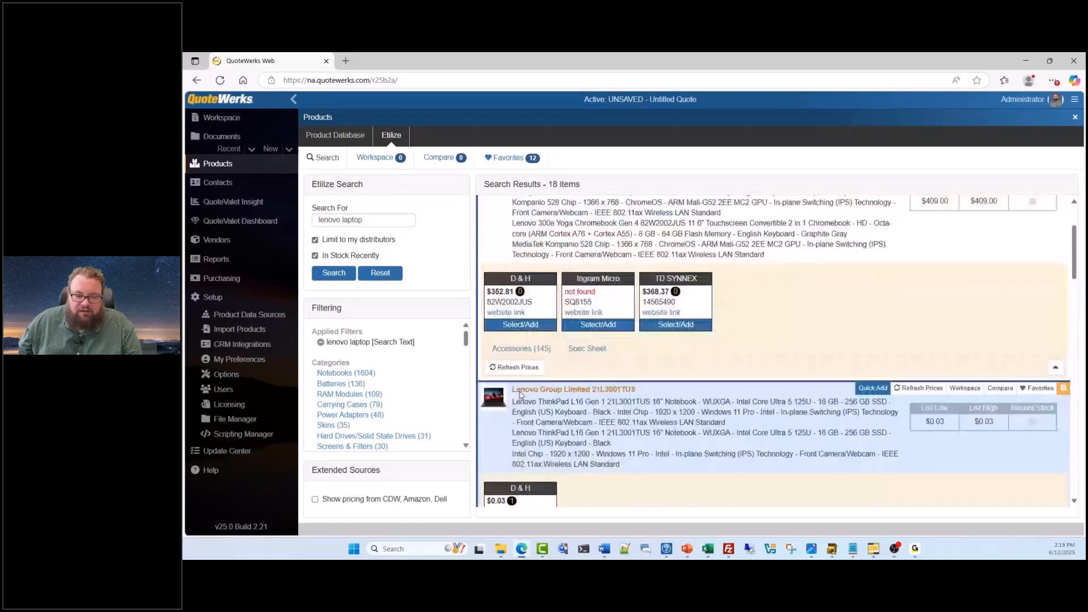
{"action": "scroll", "coordinate": [524, 394], "scroll_direction": "down", "scroll_amount": 3}
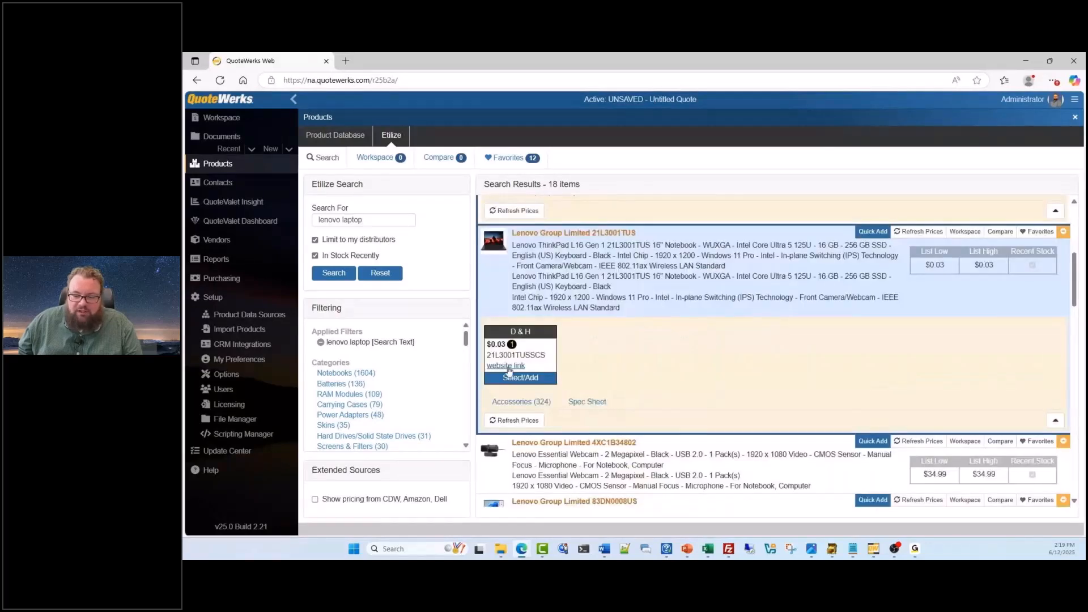
{"action": "mouse_move", "coordinate": [513, 345]}
{"action": "scroll", "coordinate": [710, 375], "scroll_direction": "down", "scroll_amount": 5}
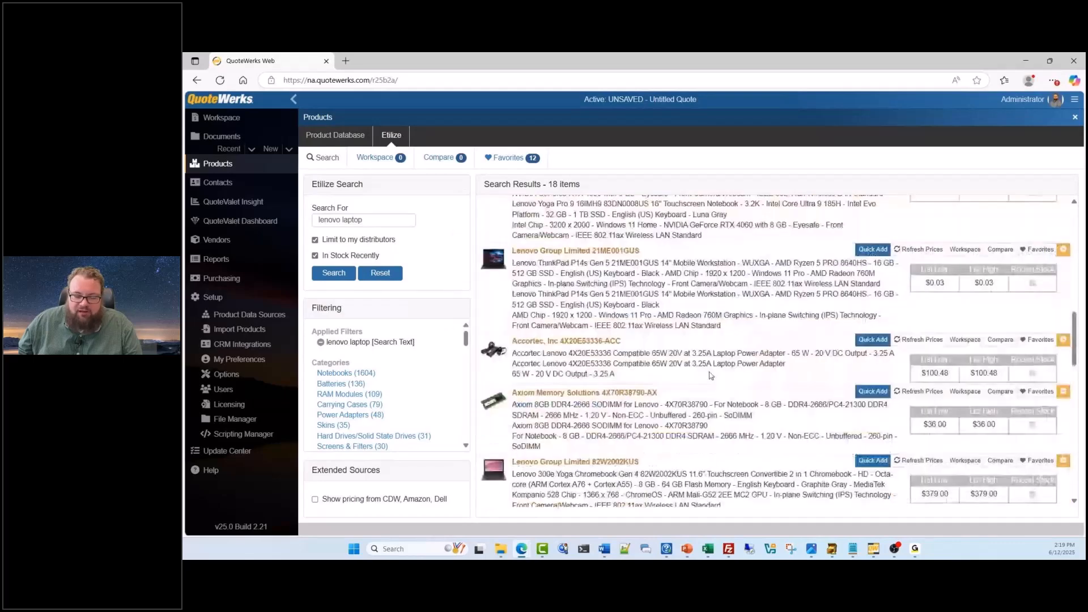
{"action": "scroll", "coordinate": [710, 375], "scroll_direction": "down", "scroll_amount": 5}
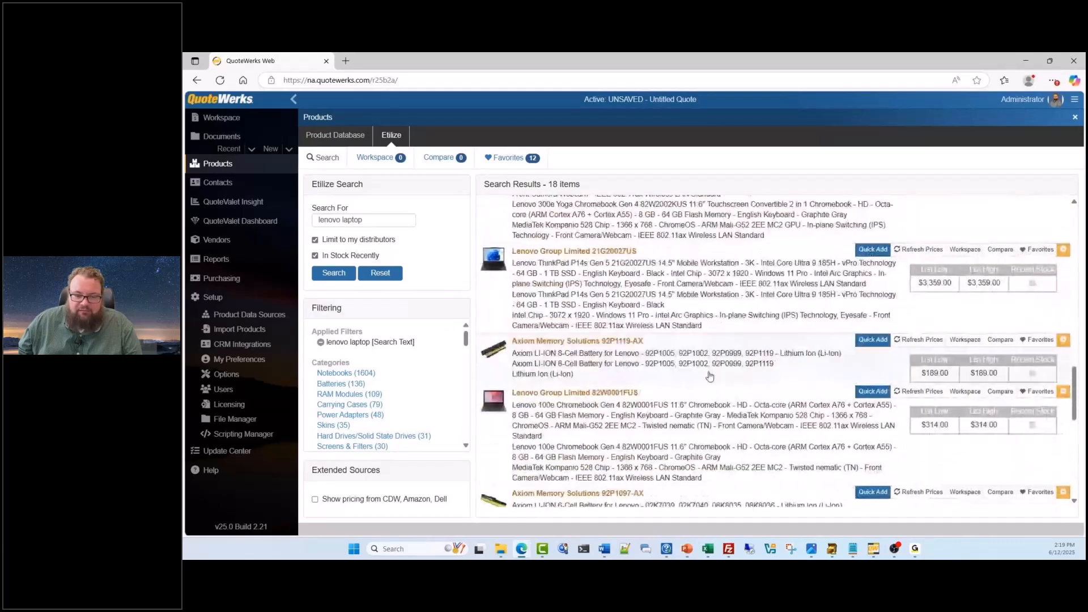
{"action": "scroll", "coordinate": [710, 375], "scroll_direction": "down", "scroll_amount": 1}
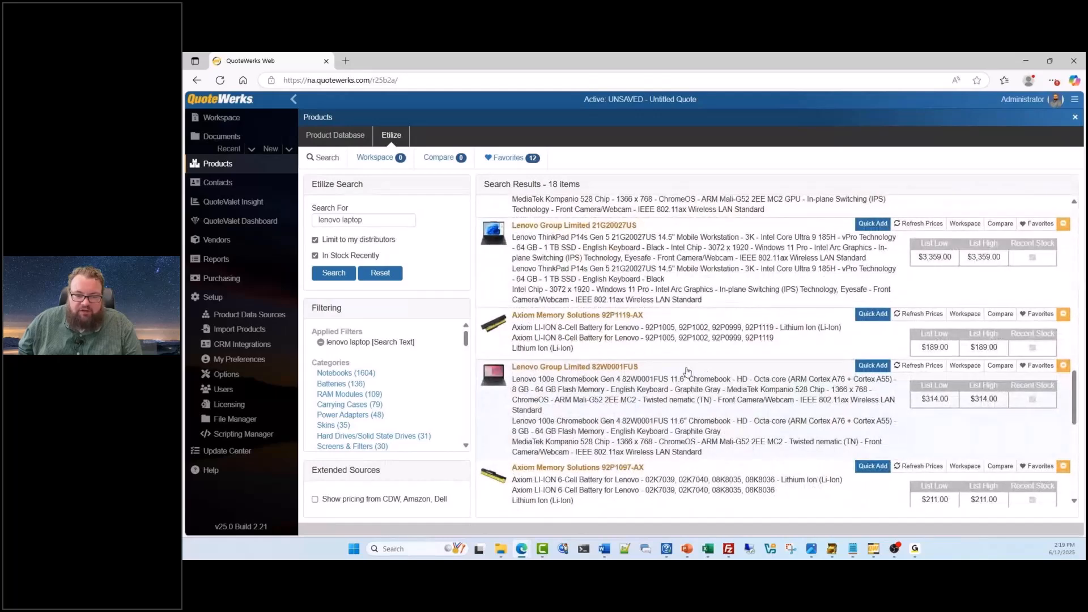
{"action": "scroll", "coordinate": [687, 372], "scroll_direction": "up", "scroll_amount": 3}
{"action": "scroll", "coordinate": [687, 371], "scroll_direction": "up", "scroll_amount": 3}
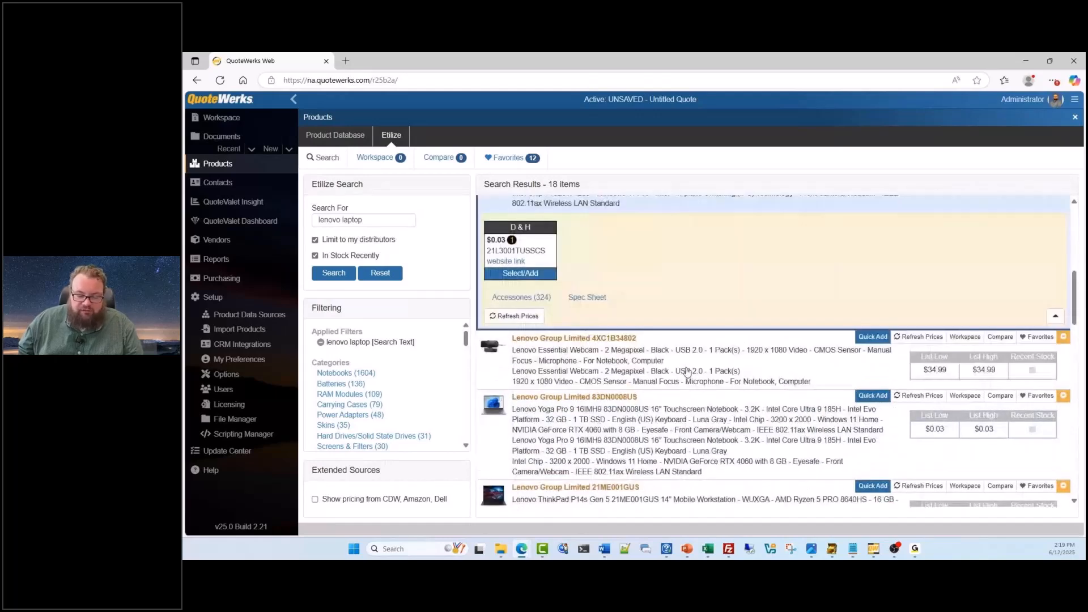
{"action": "scroll", "coordinate": [687, 371], "scroll_direction": "up", "scroll_amount": 3}
{"action": "scroll", "coordinate": [666, 338], "scroll_direction": "up", "scroll_amount": 3}
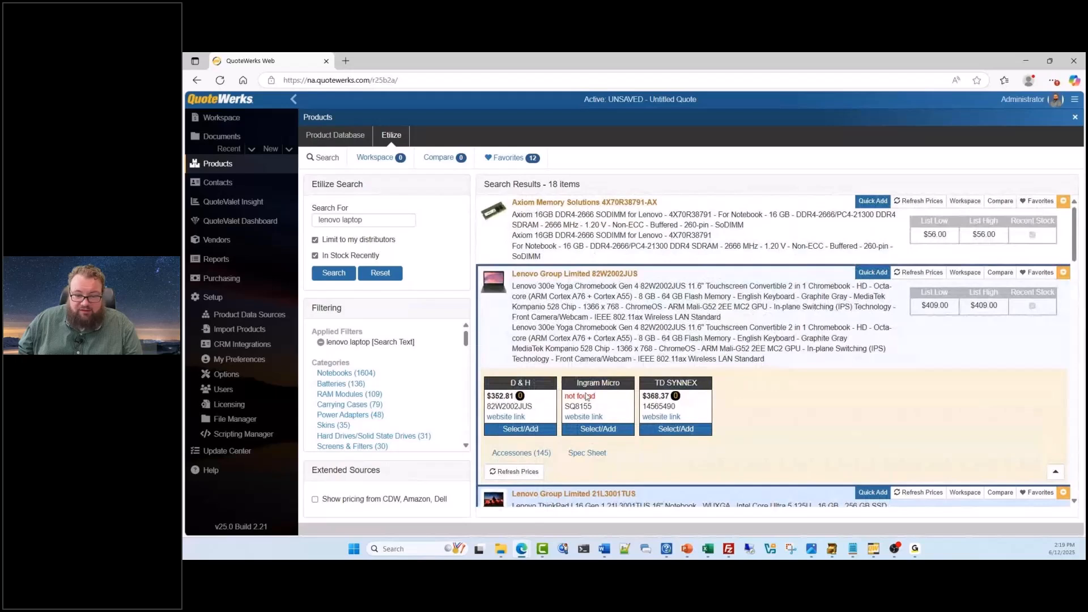
{"action": "mouse_move", "coordinate": [674, 398]}
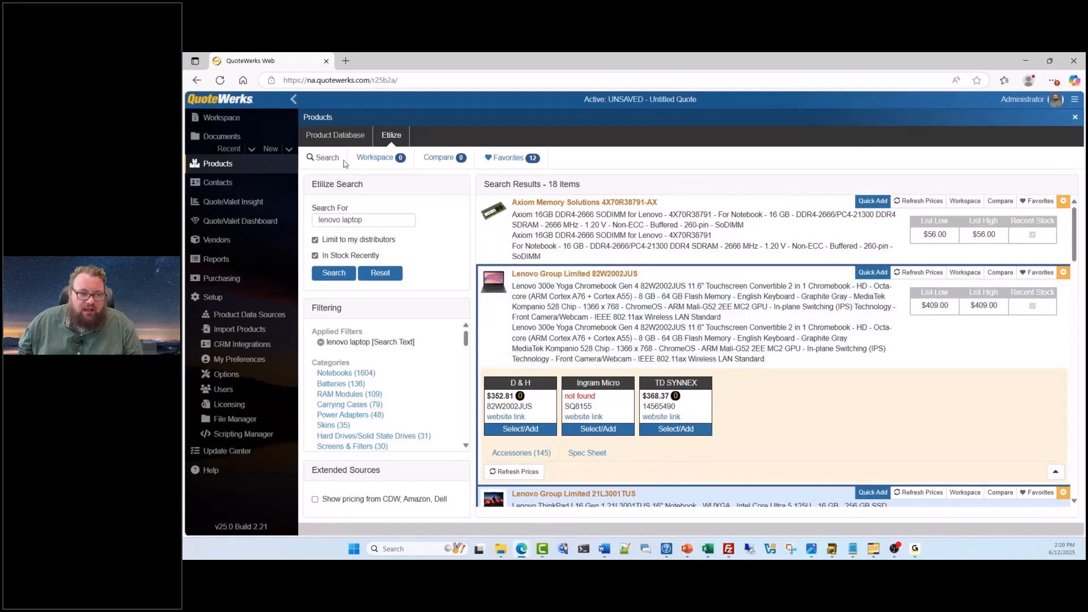
Go back to the native product databases and return to the open quote in the workspace
{"action": "left_click", "coordinate": [335, 136]}
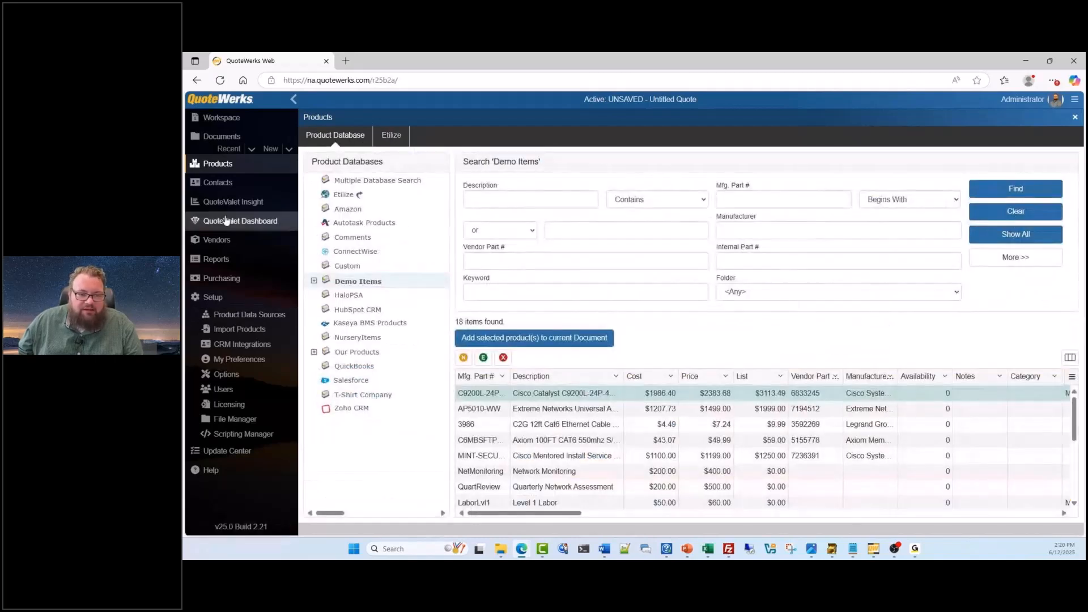
{"action": "left_click", "coordinate": [222, 119]}
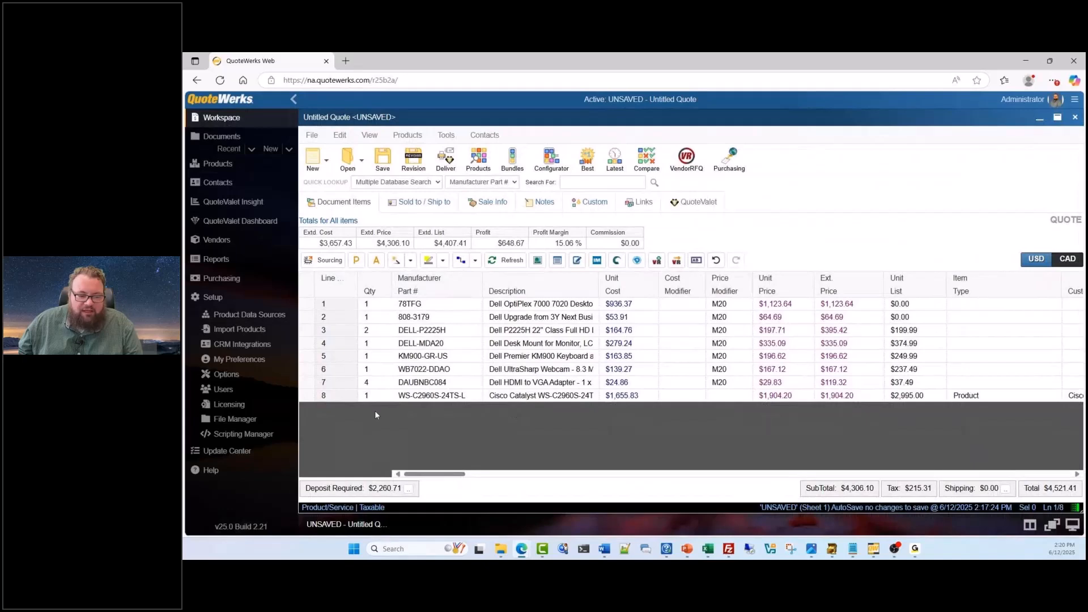
Add a blank line item at the end of the quote and enter New Product as its description
{"action": "right_click", "coordinate": [309, 408]}
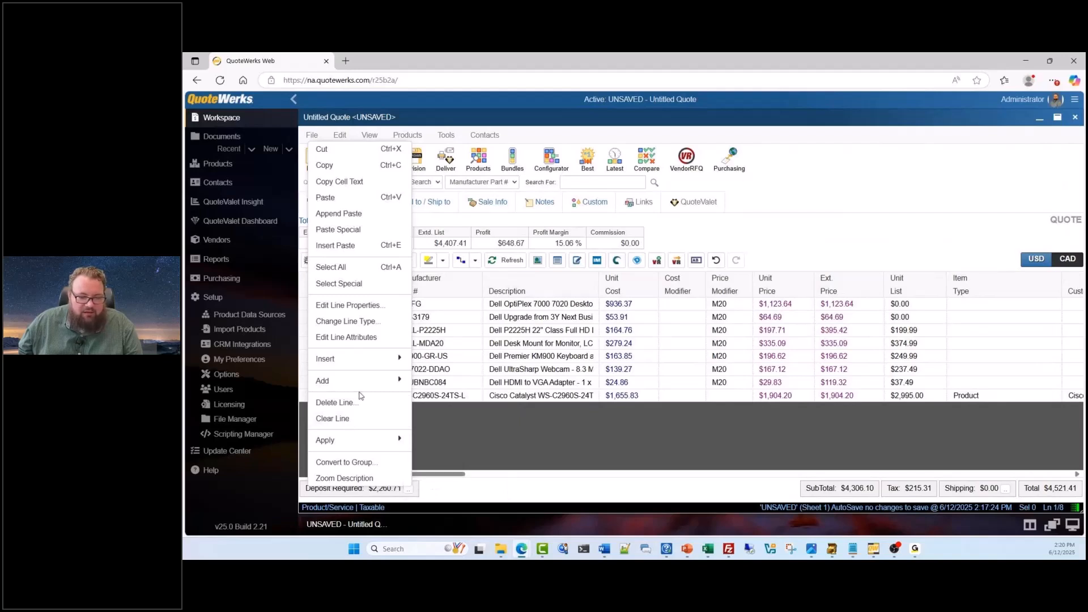
{"action": "mouse_move", "coordinate": [383, 387]}
{"action": "left_click", "coordinate": [416, 394]}
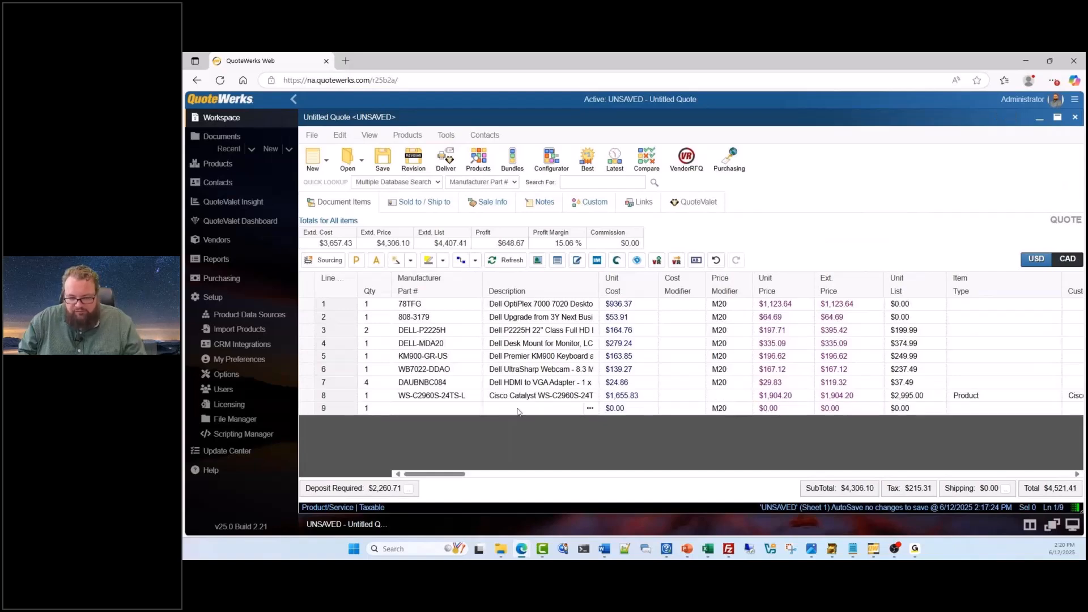
{"action": "left_click", "coordinate": [517, 408]}
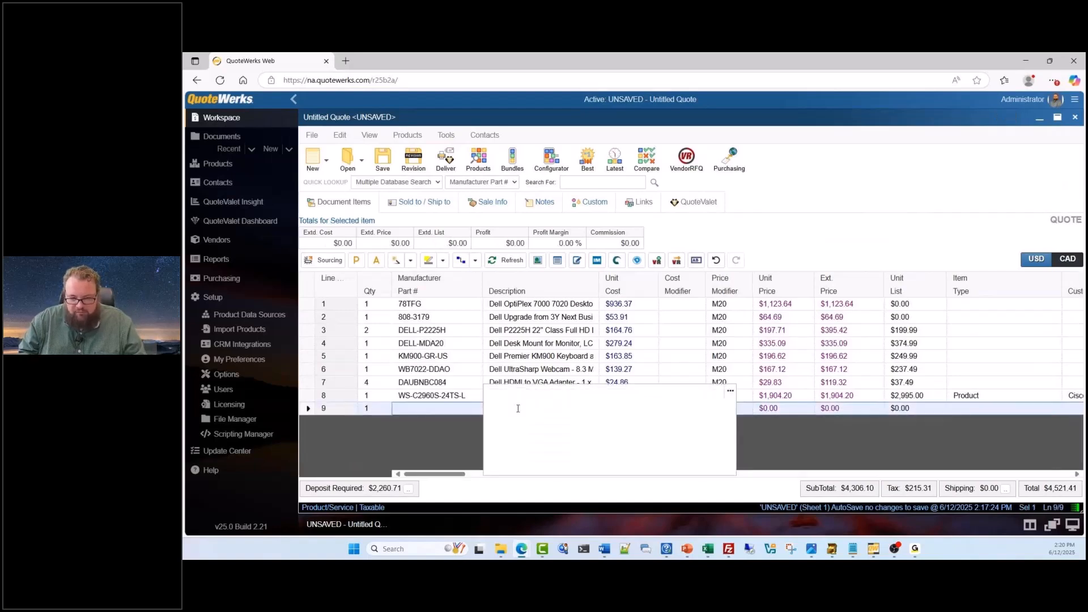
{"action": "type", "text": "New "}
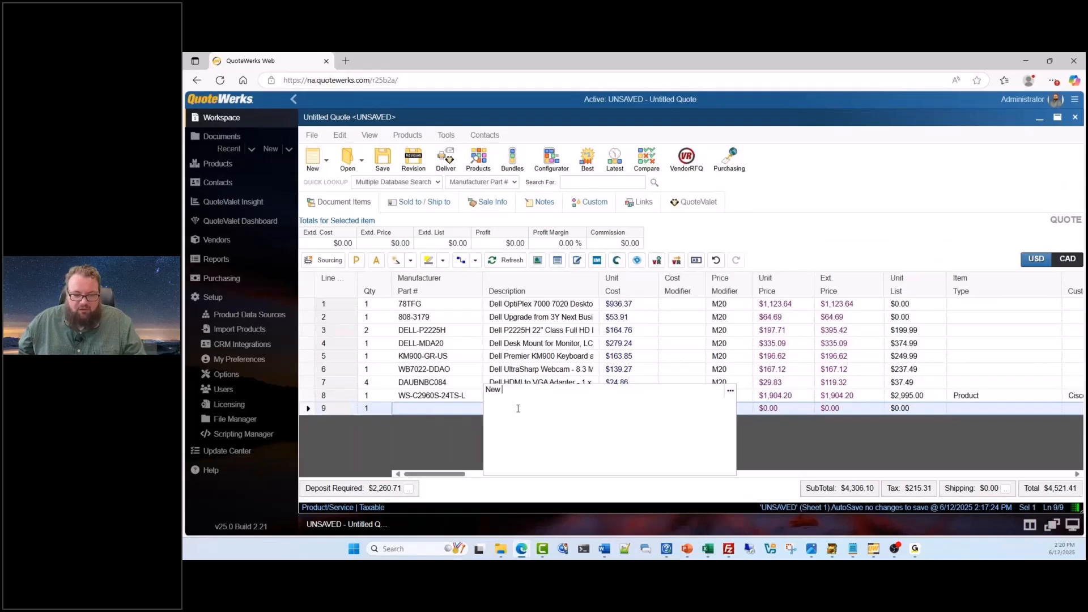
{"action": "type", "text": "Product"}
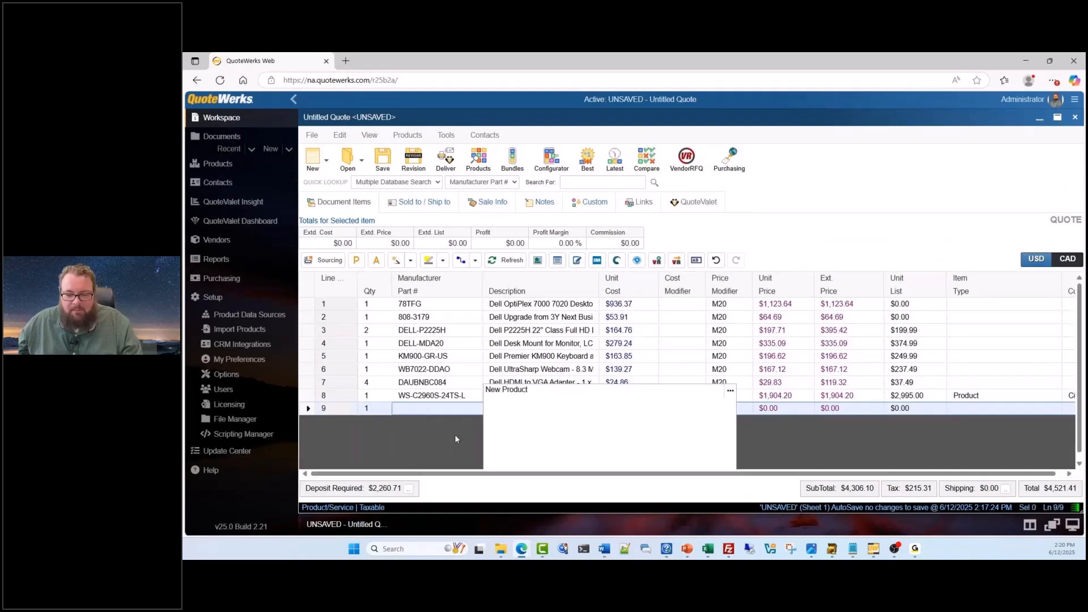
{"action": "left_click", "coordinate": [454, 434]}
Clear the price modifier on the New Product line and set its unit list to 1000
{"action": "left_click", "coordinate": [725, 409]}
{"action": "left_click", "coordinate": [725, 411]}
{"action": "key", "text": "BackSpace"}
{"action": "left_click", "coordinate": [684, 435]}
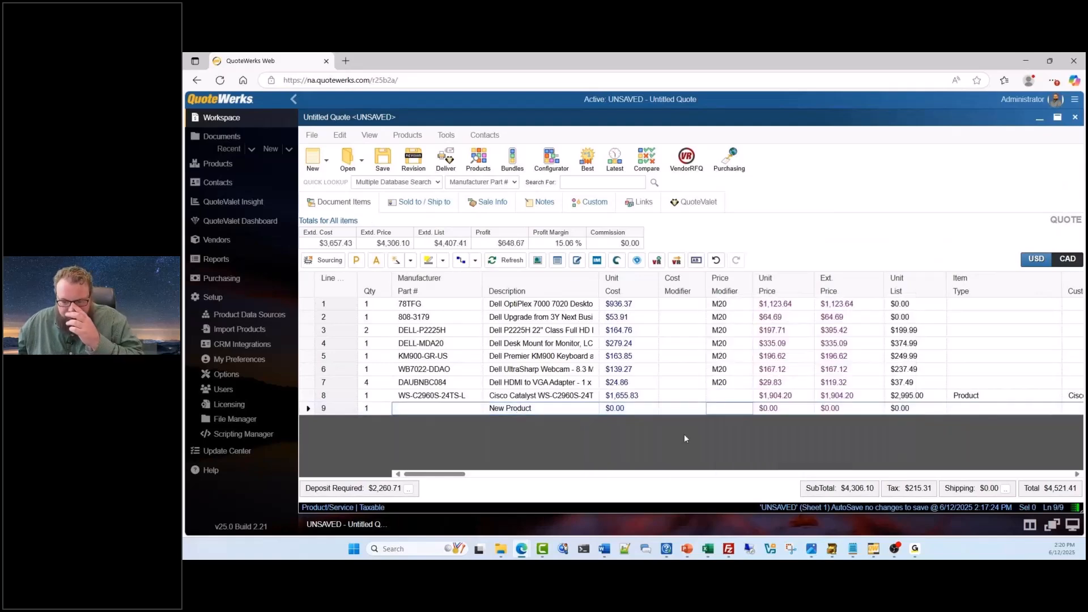
{"action": "left_click", "coordinate": [877, 414]}
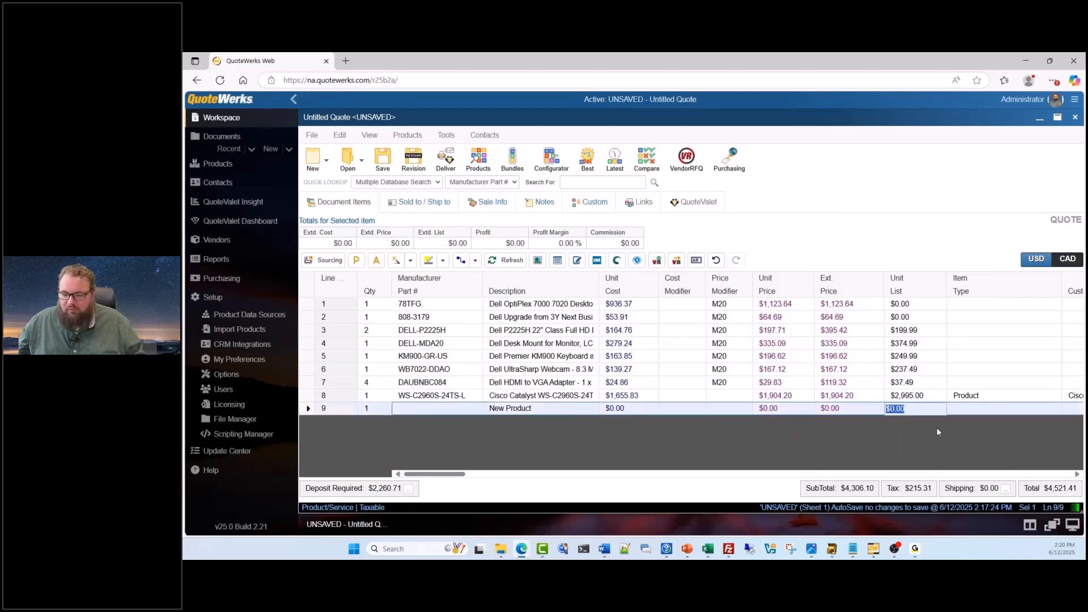
{"action": "type", "text": "1000"}
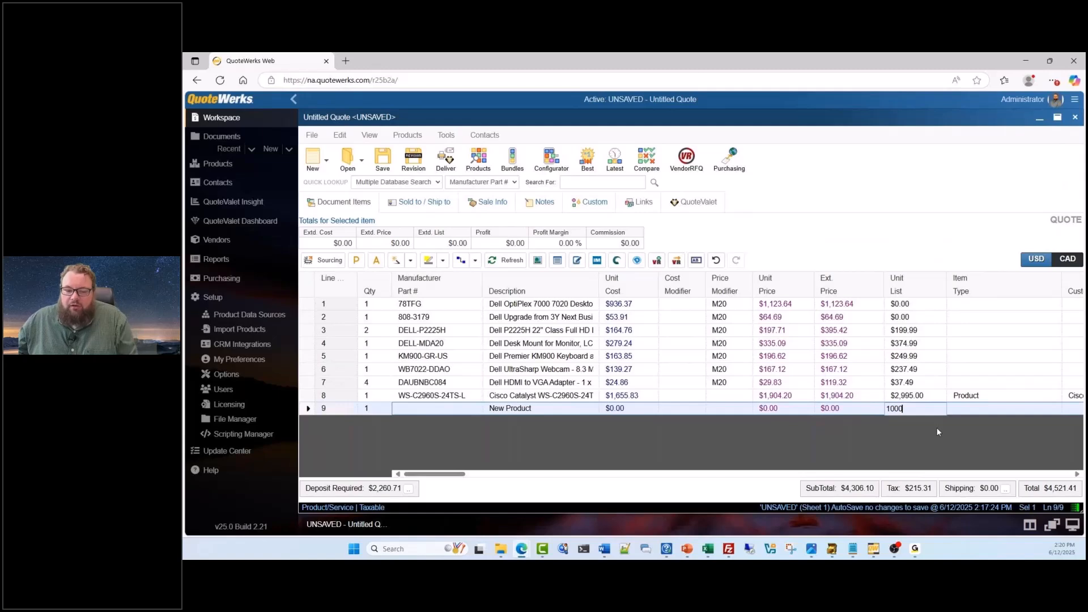
{"action": "left_click", "coordinate": [936, 432]}
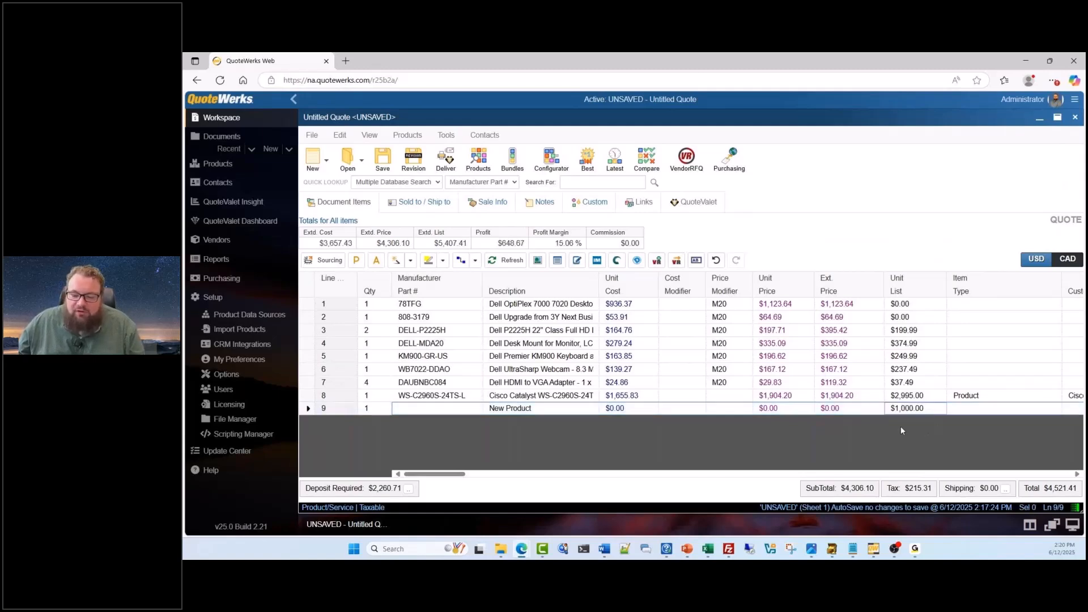
Apply the D40 cost modifier and the M25 price modifier to the New Product line
{"action": "left_click", "coordinate": [695, 412]}
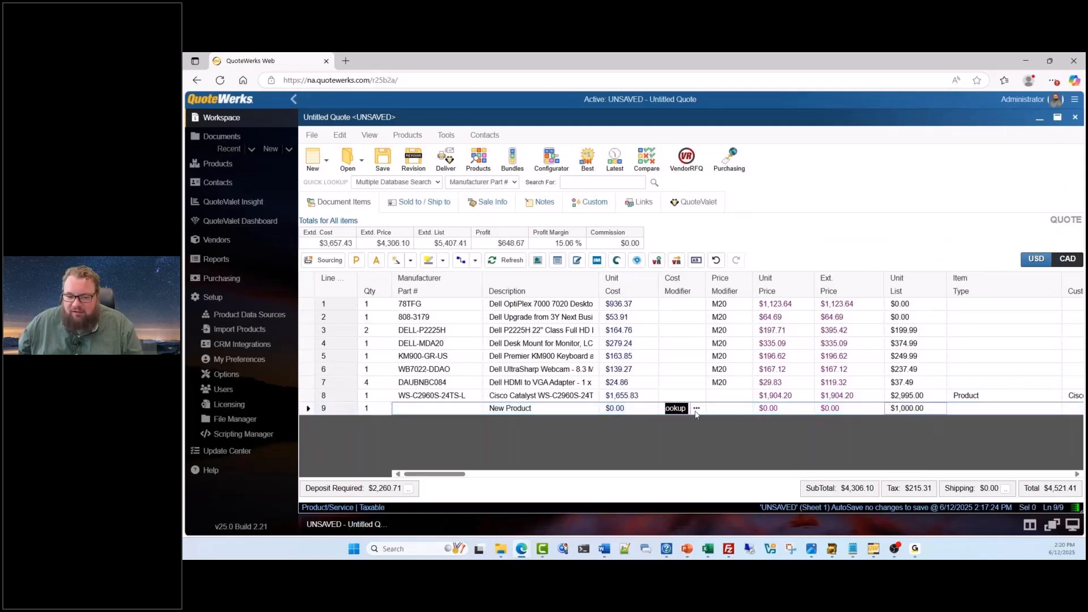
{"action": "key", "text": "BackSpace"}
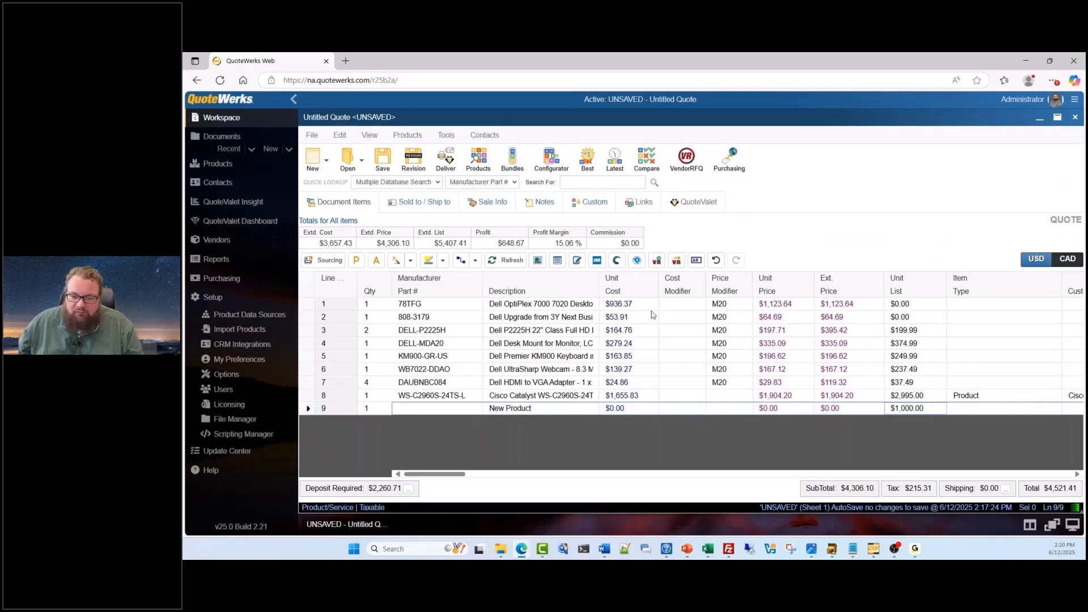
{"action": "left_click", "coordinate": [674, 407]}
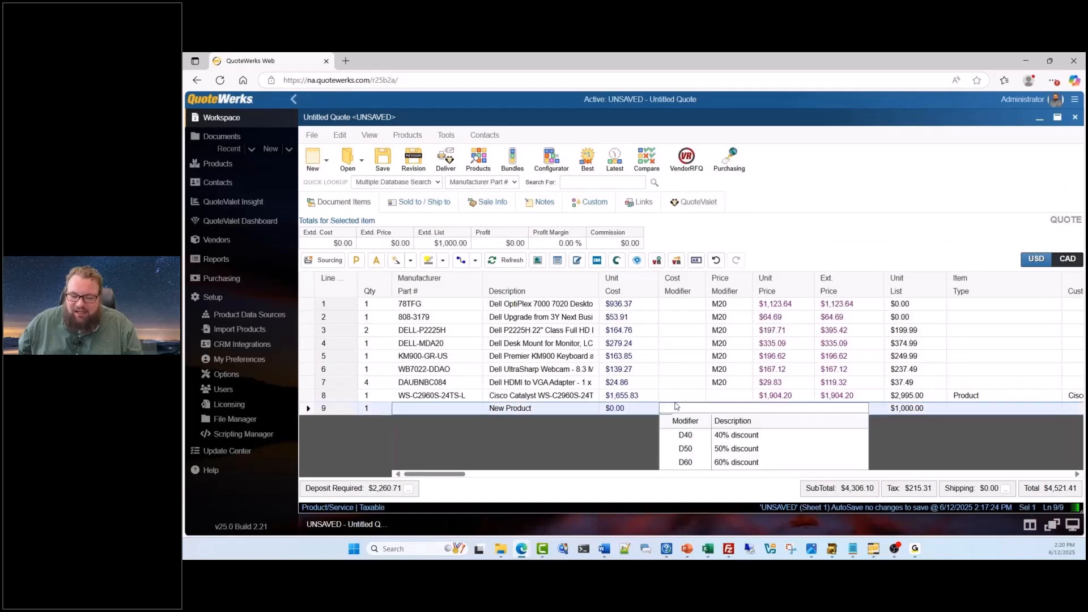
{"action": "left_click", "coordinate": [692, 436]}
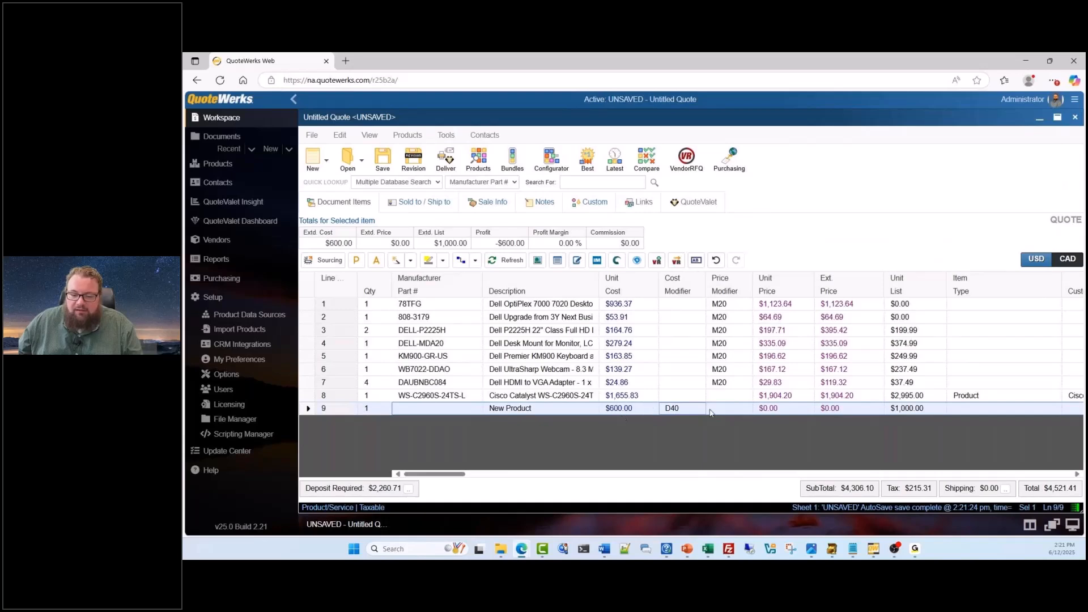
{"action": "left_click", "coordinate": [725, 408]}
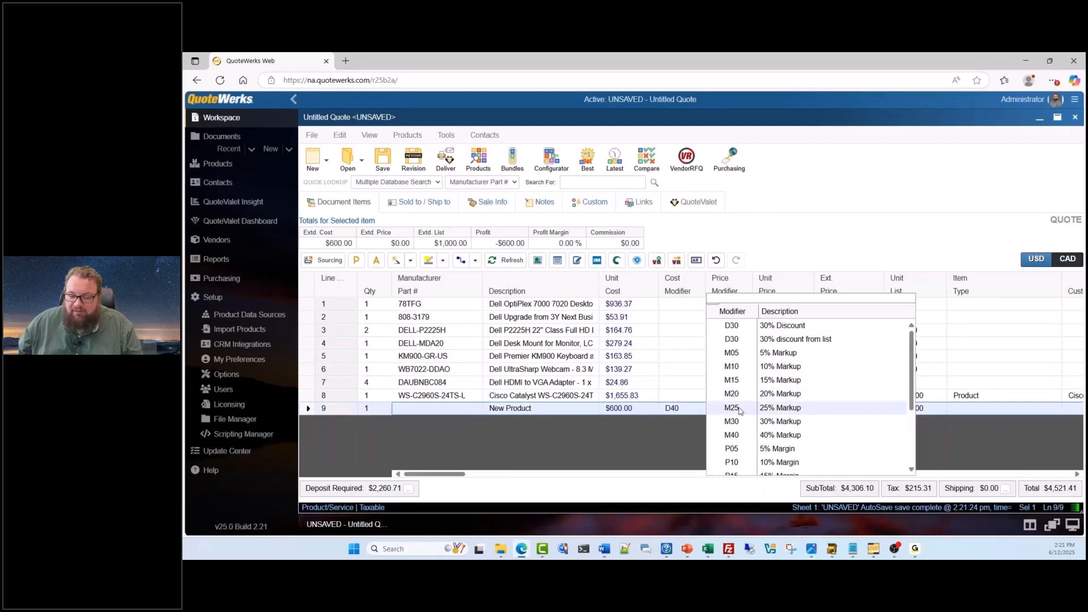
{"action": "left_click", "coordinate": [739, 408]}
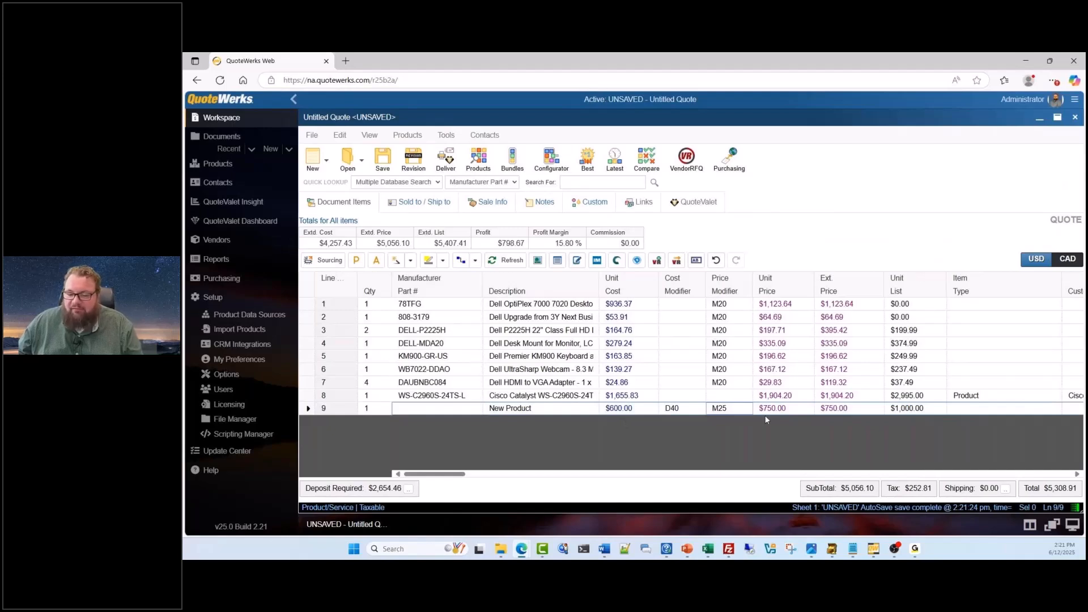
Change the New Product line's price modifier to P20, the 20% margin
{"action": "left_click", "coordinate": [718, 413]}
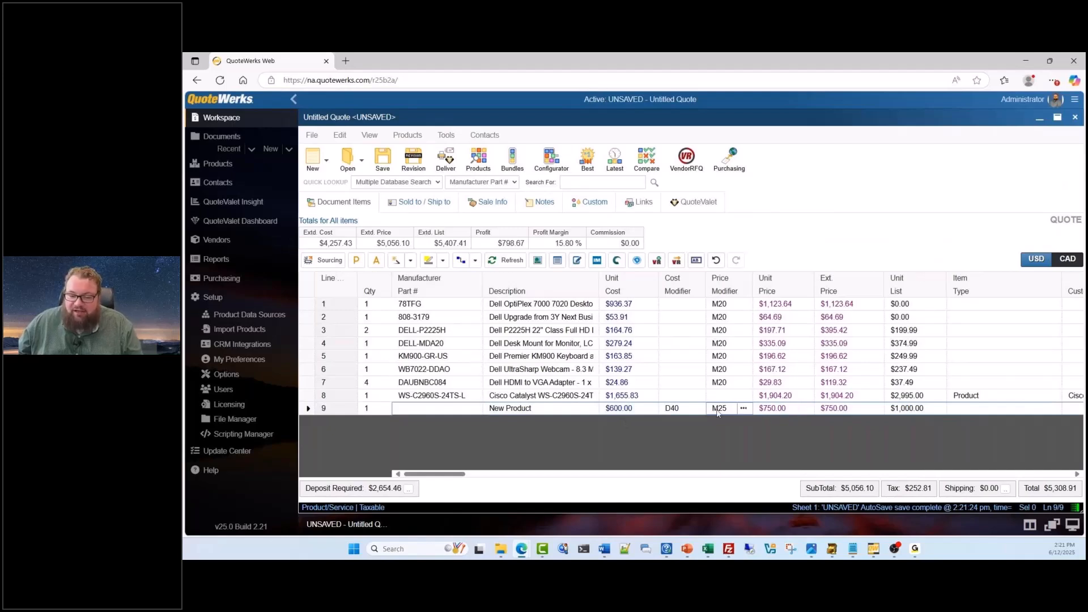
{"action": "left_click", "coordinate": [717, 413]}
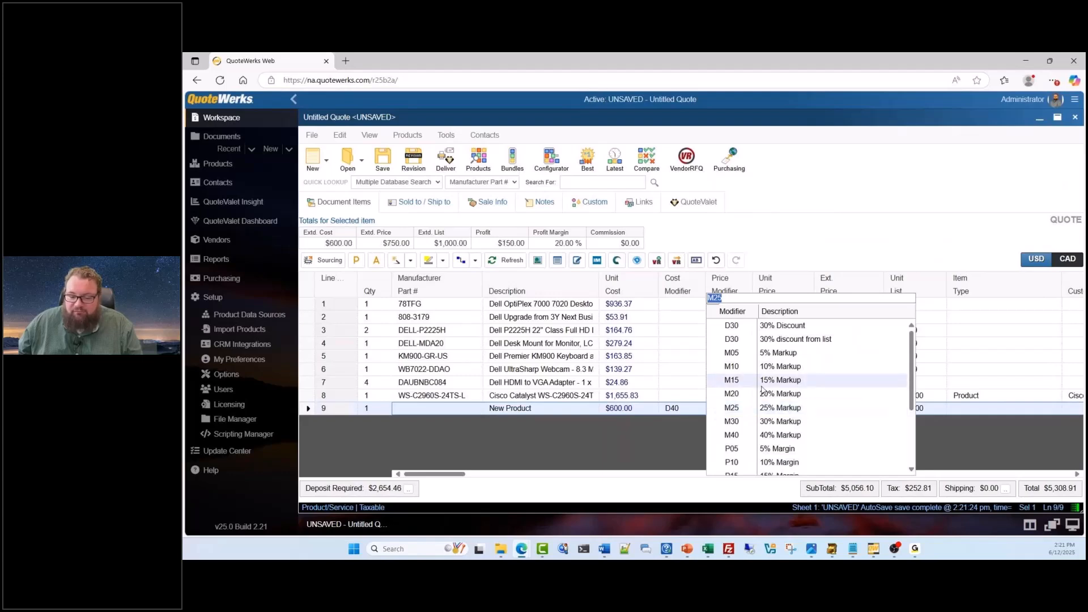
{"action": "scroll", "coordinate": [762, 390], "scroll_direction": "down", "scroll_amount": 3}
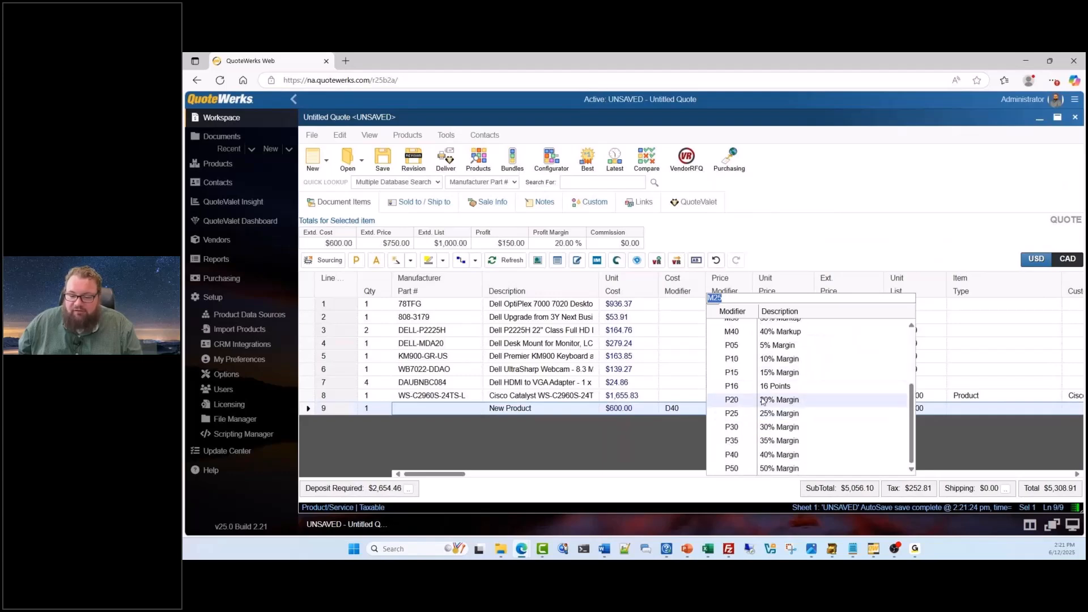
{"action": "left_click", "coordinate": [763, 400]}
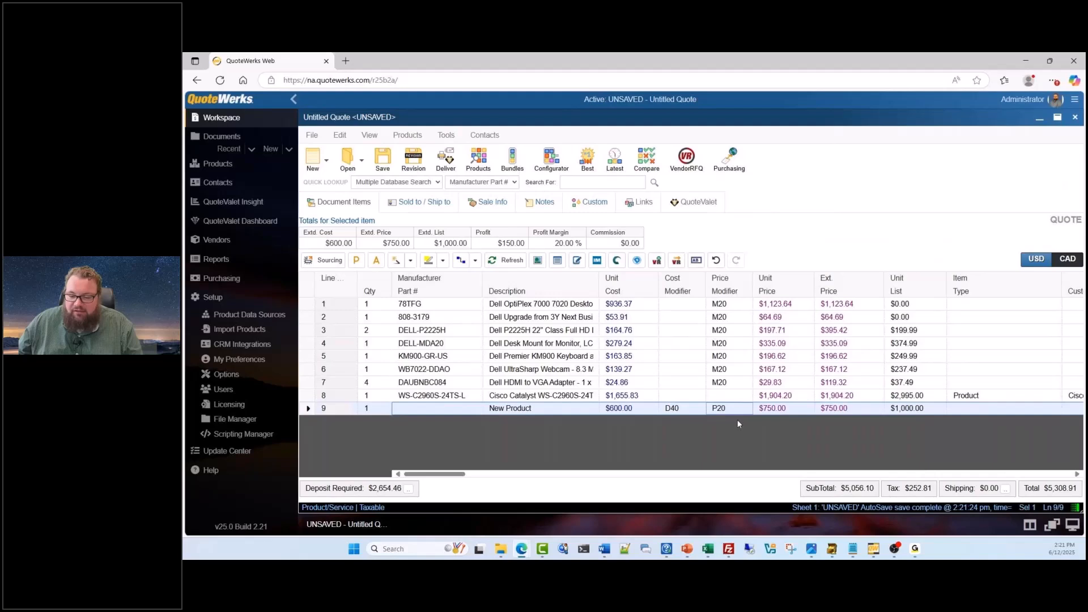
{"action": "left_click", "coordinate": [660, 435]}
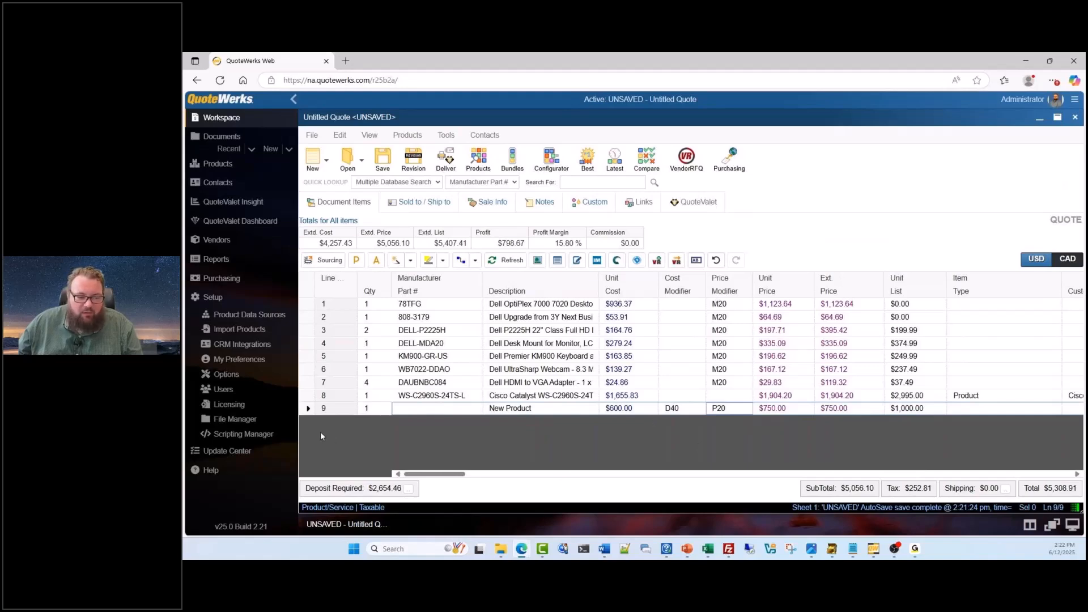
Review the default cost and price modifiers for blank line items in the Document Items options, and return to the open quote
{"action": "left_click", "coordinate": [253, 375]}
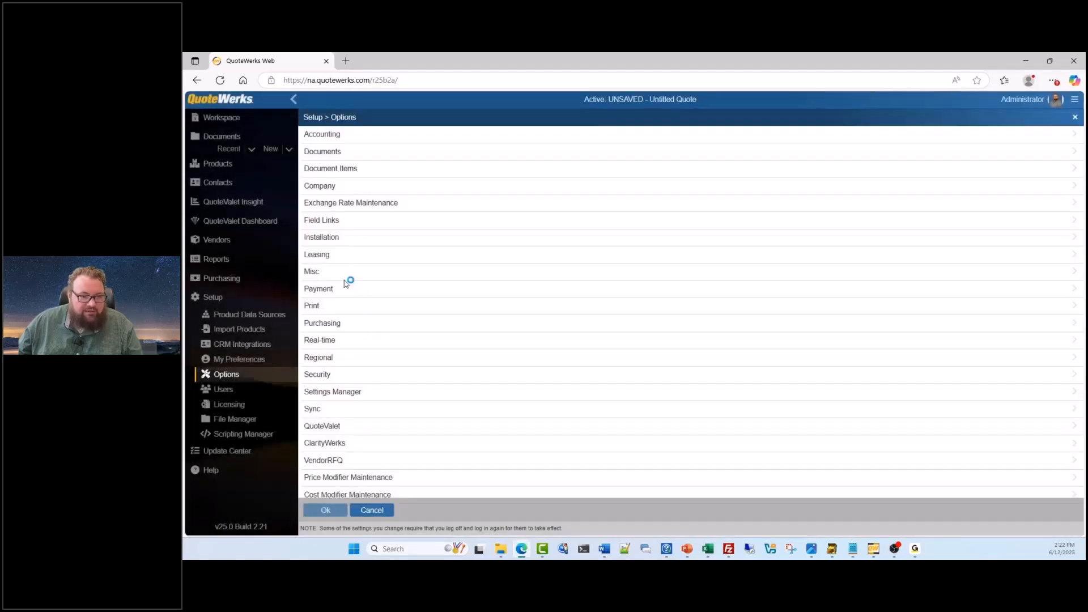
{"action": "left_click", "coordinate": [365, 175]}
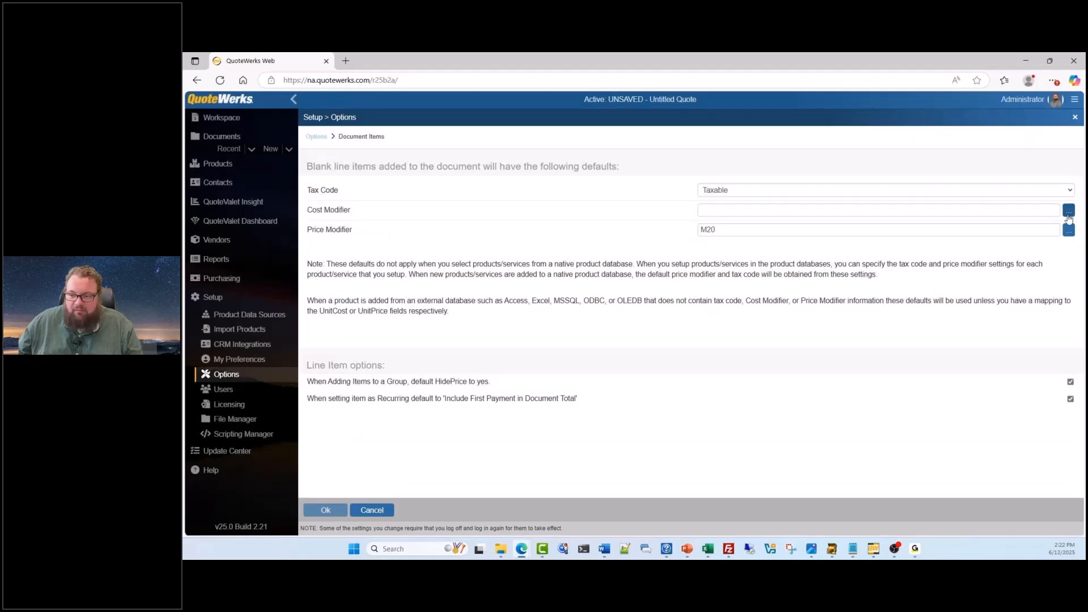
{"action": "left_click", "coordinate": [708, 215]}
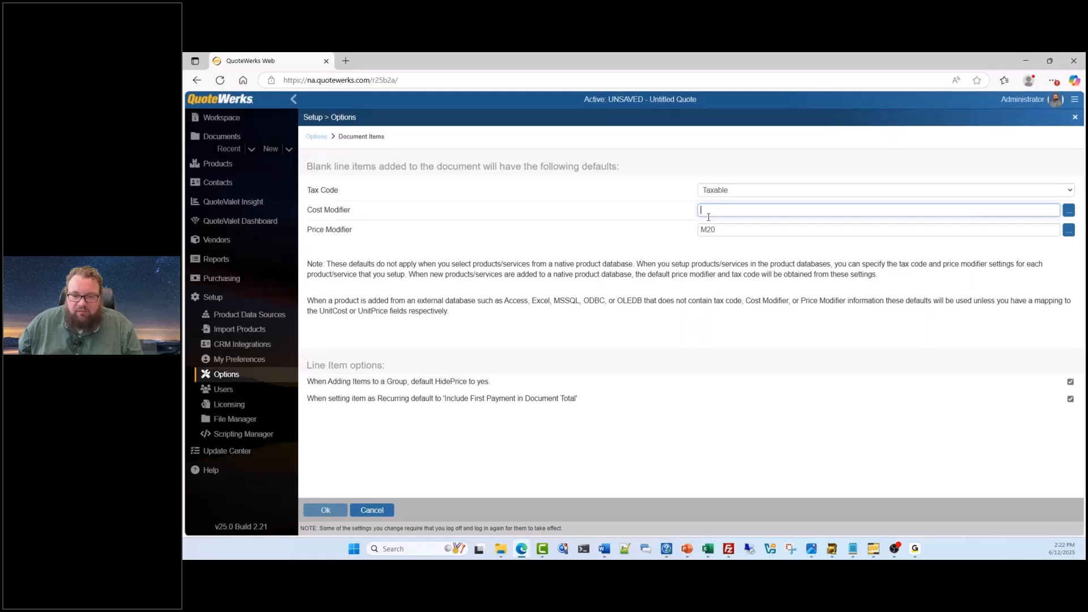
{"action": "left_click", "coordinate": [751, 231]}
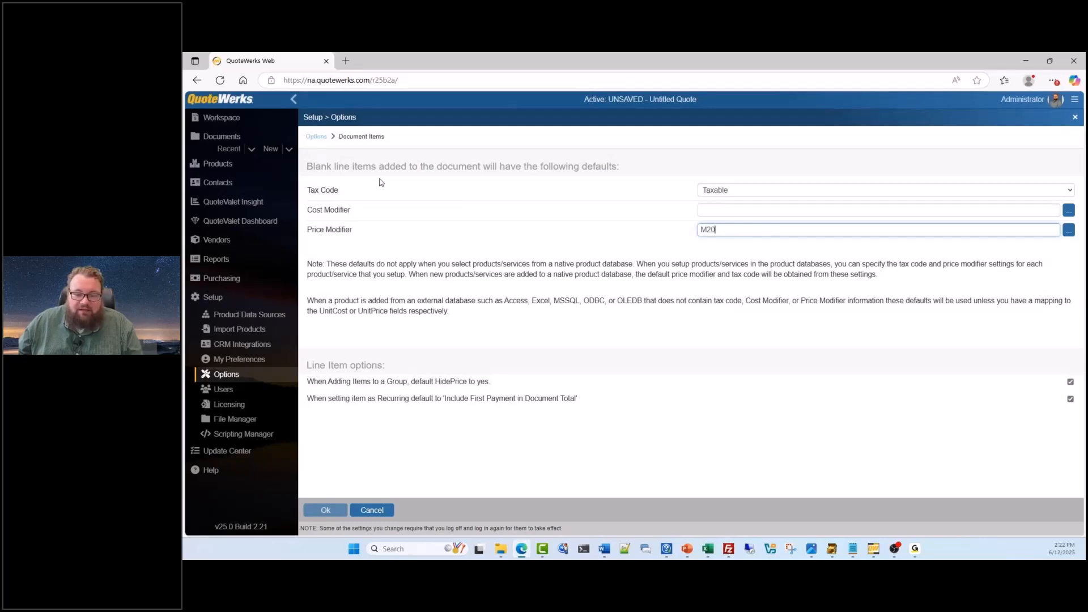
{"action": "left_click", "coordinate": [247, 127]}
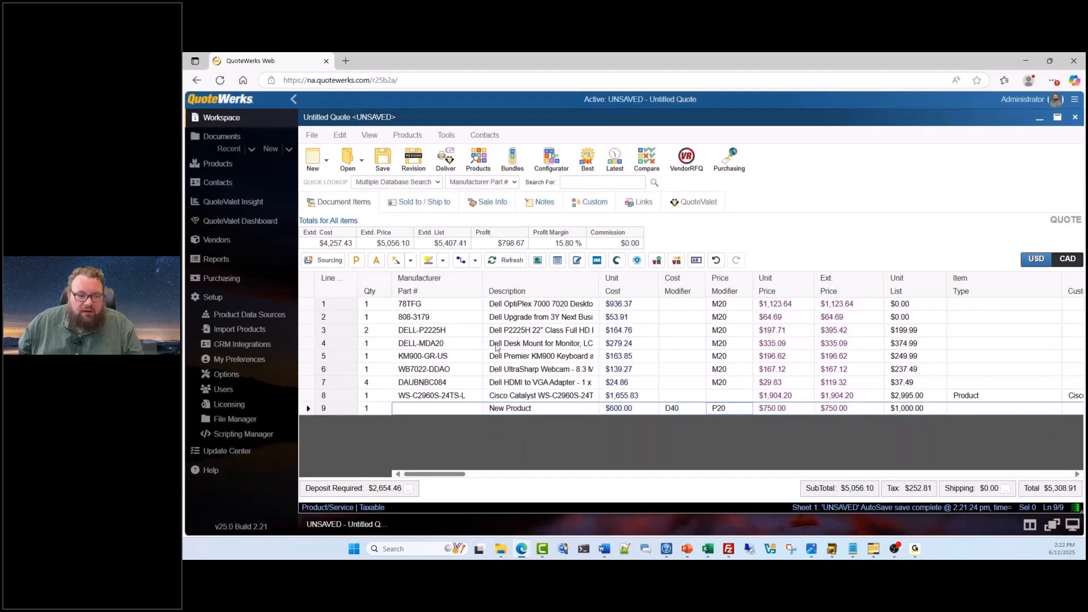
Show the customer product price history for the Dell OptiPlex 78TFG line, look through its past entries and close it
{"action": "left_click", "coordinate": [348, 304]}
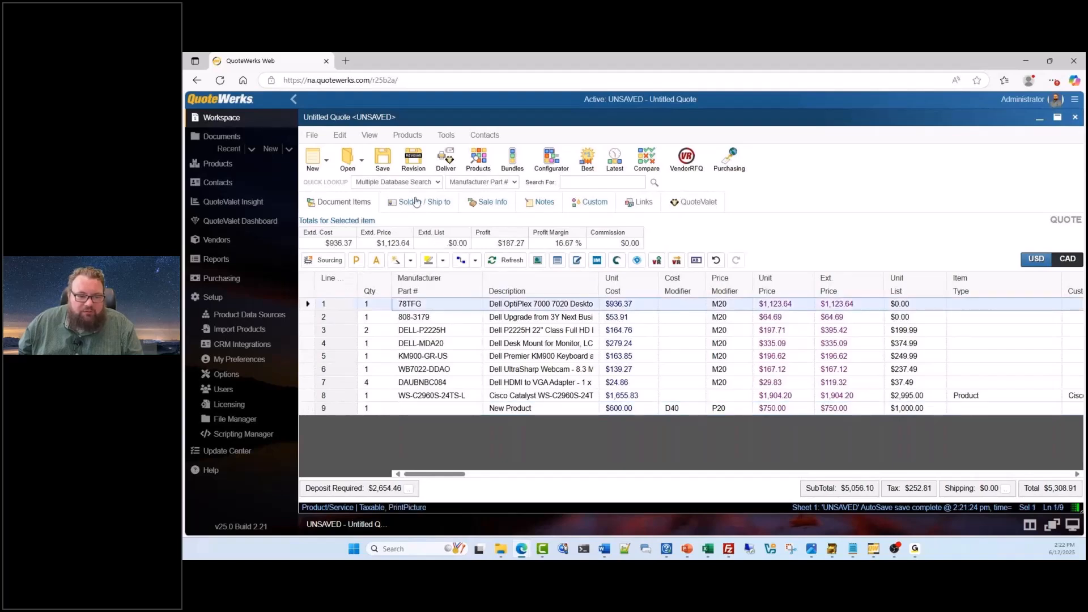
{"action": "left_click", "coordinate": [443, 137]}
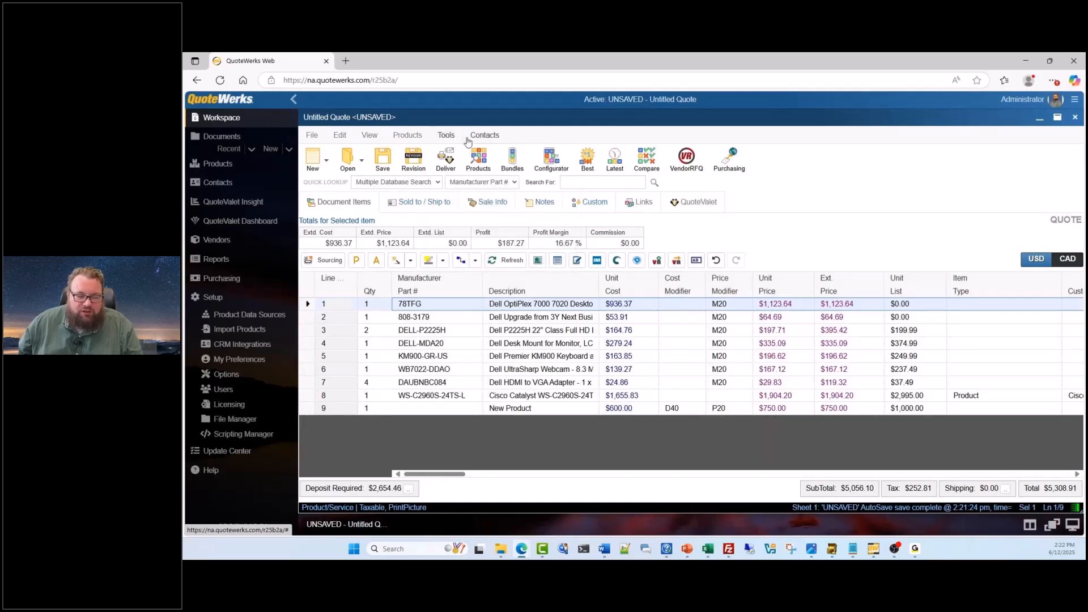
{"action": "left_click", "coordinate": [374, 305]}
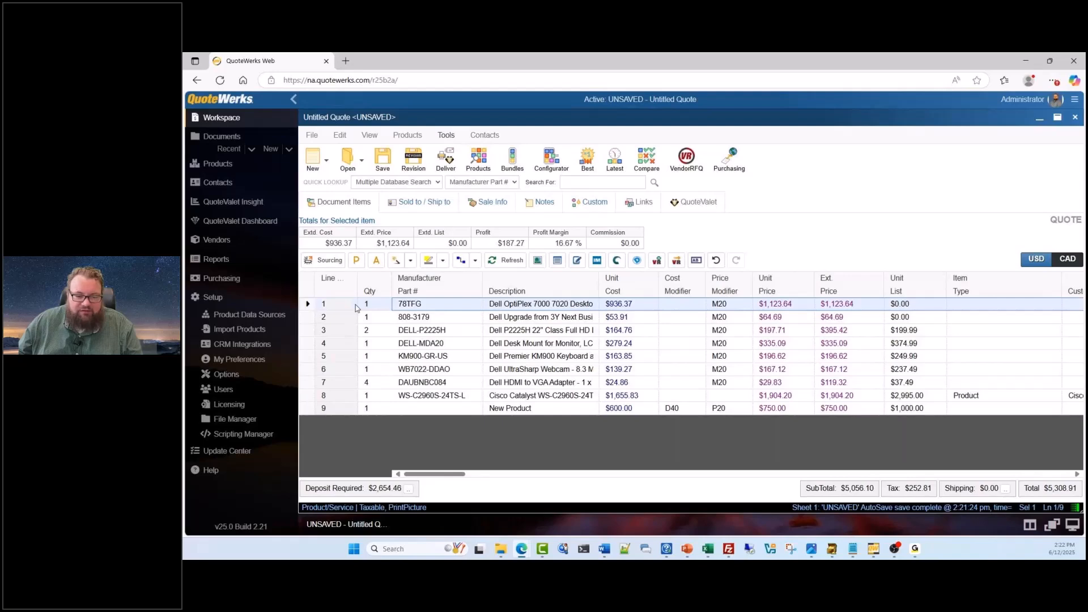
{"action": "left_click", "coordinate": [457, 309]}
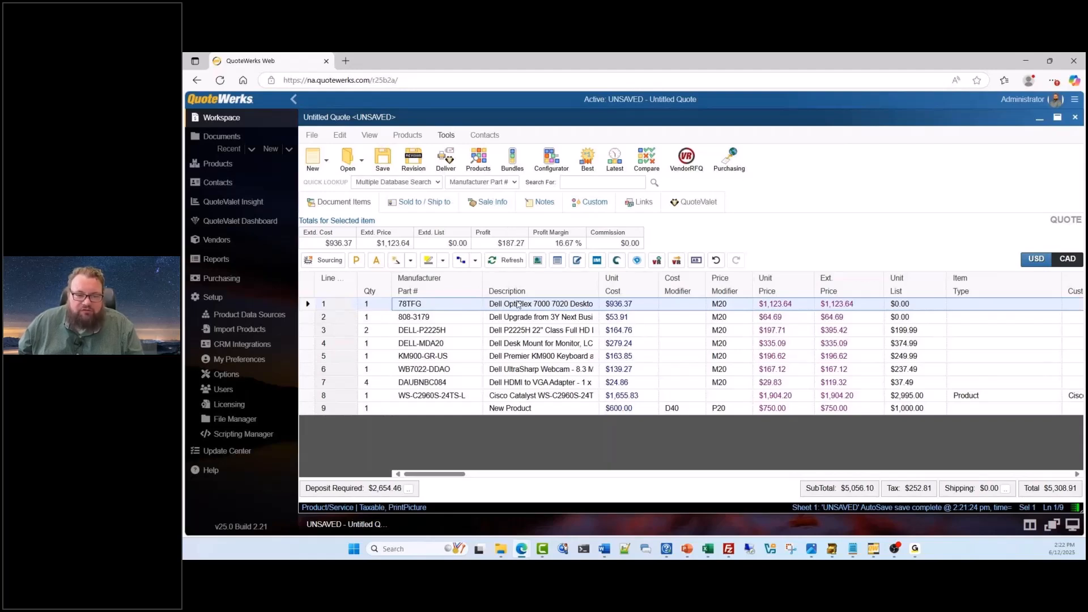
{"action": "left_click", "coordinate": [447, 137]}
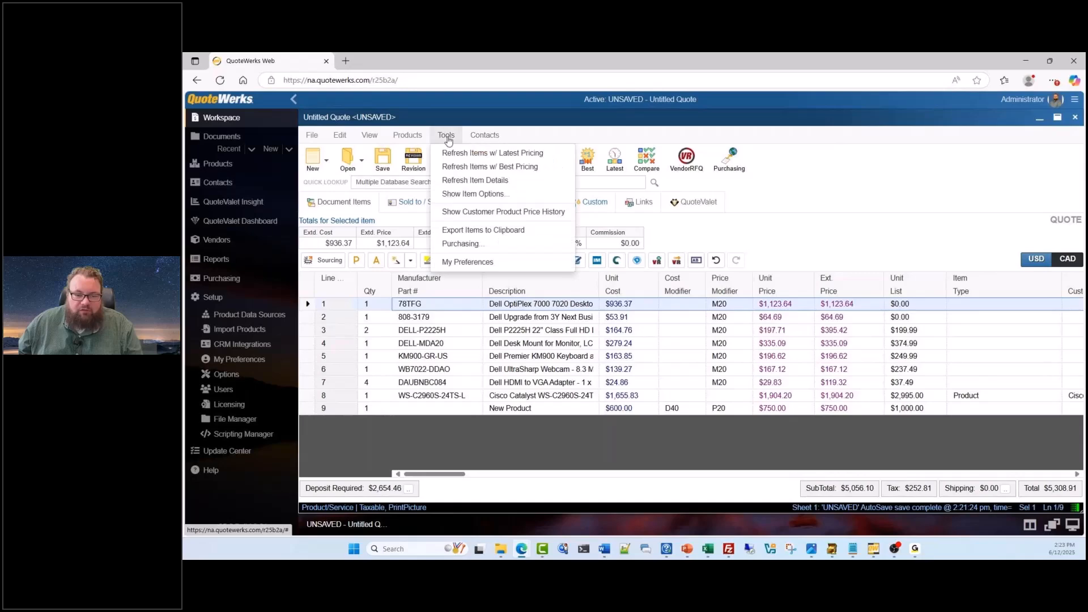
{"action": "left_click", "coordinate": [482, 213]}
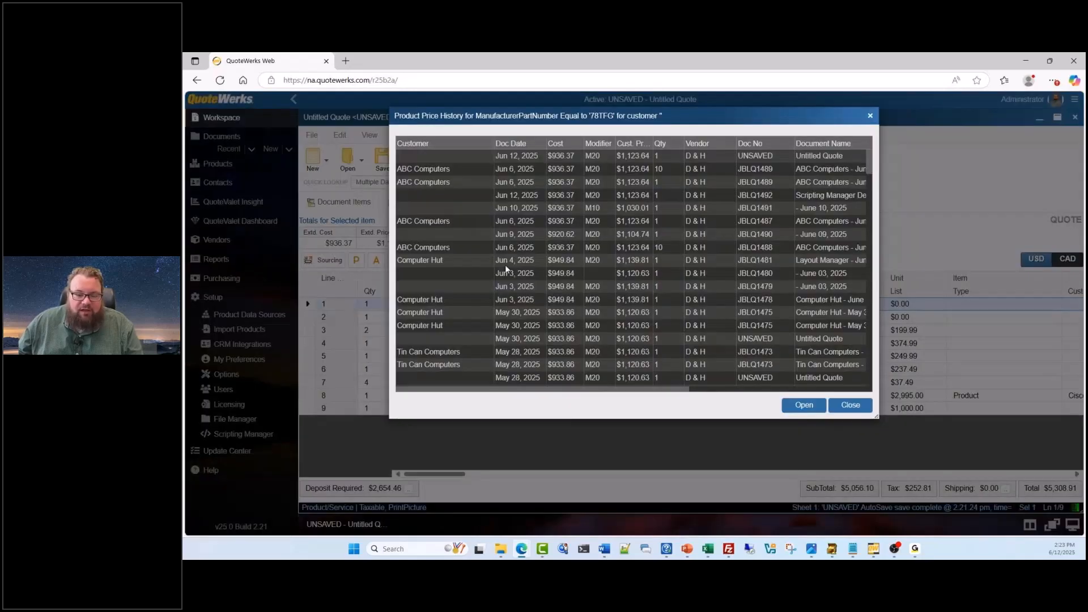
{"action": "scroll", "coordinate": [541, 234], "scroll_direction": "down", "scroll_amount": 10}
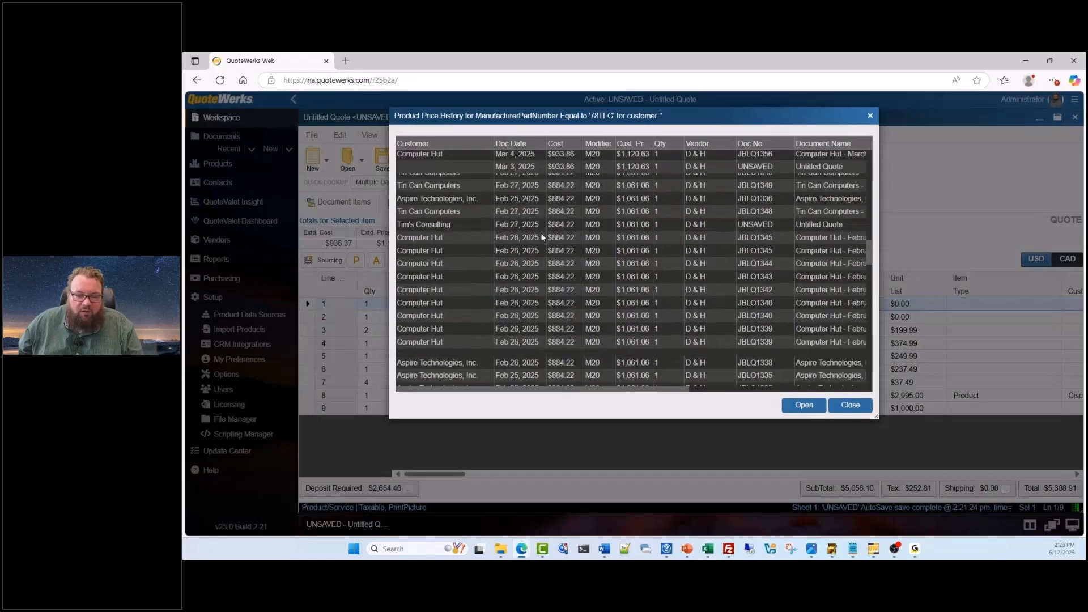
{"action": "scroll", "coordinate": [541, 233], "scroll_direction": "down", "scroll_amount": 5}
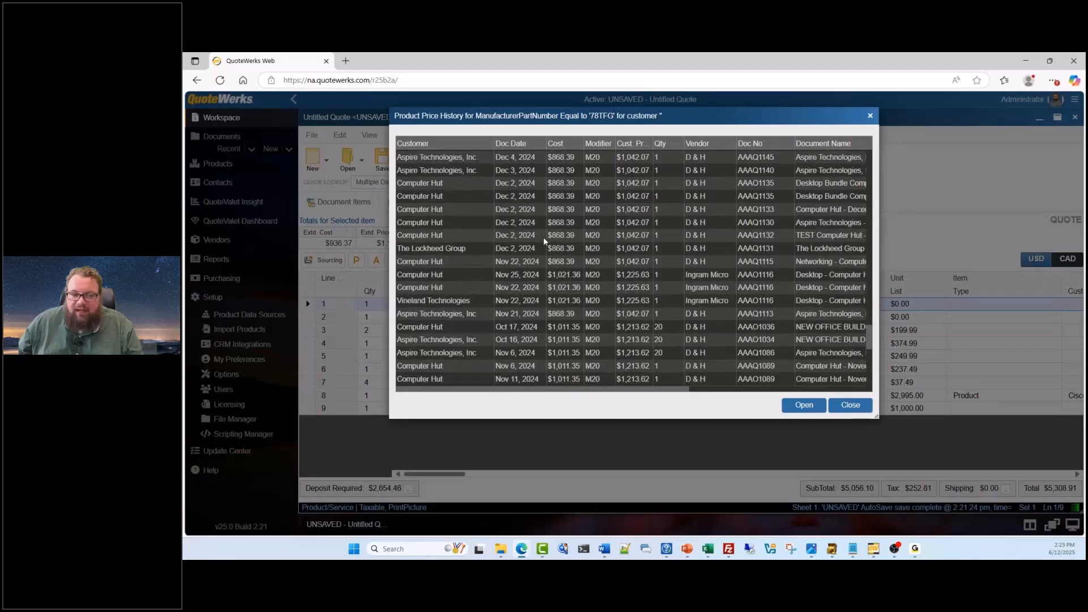
{"action": "scroll", "coordinate": [542, 237], "scroll_direction": "up", "scroll_amount": 15}
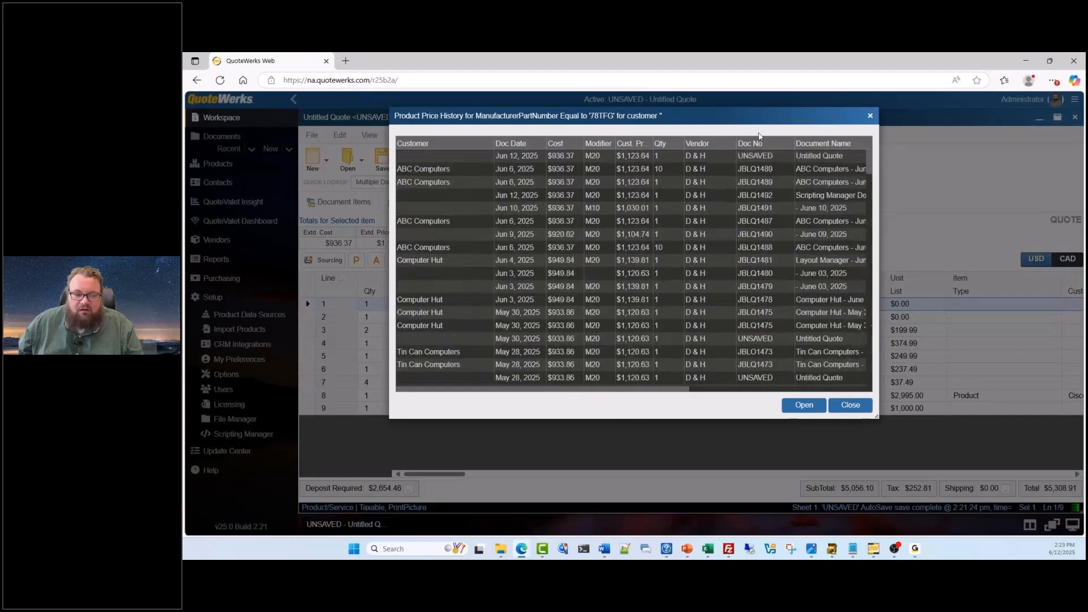
{"action": "left_click", "coordinate": [870, 115]}
Look up the contact "abc" by name, add the matching ABC Computers contact to the quote and close the lookup
{"action": "left_click", "coordinate": [427, 204]}
{"action": "left_click", "coordinate": [493, 236]}
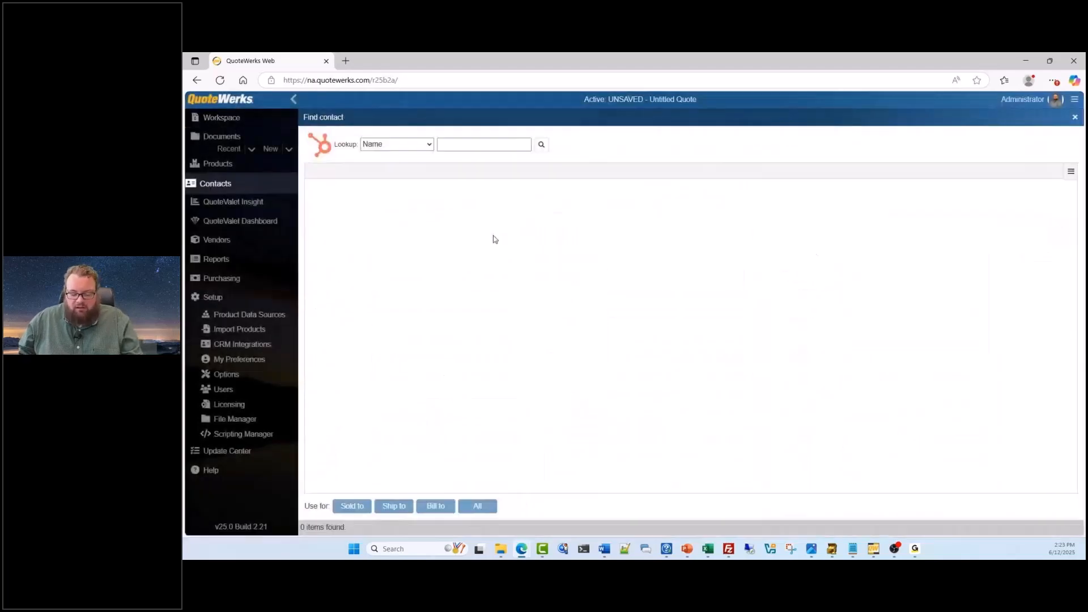
{"action": "type", "text": "abc"}
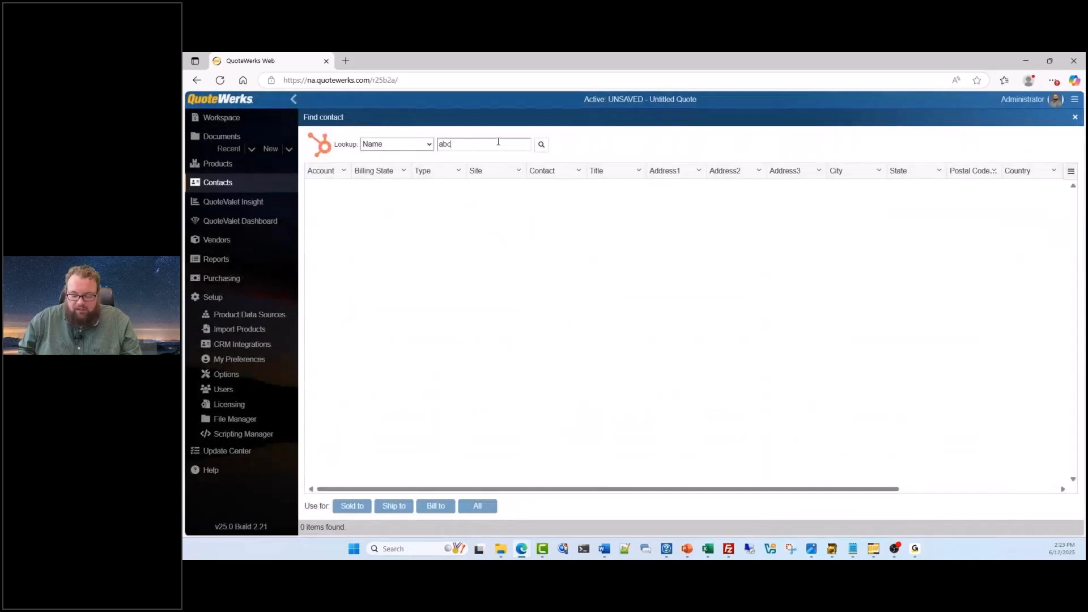
{"action": "key", "text": "Return"}
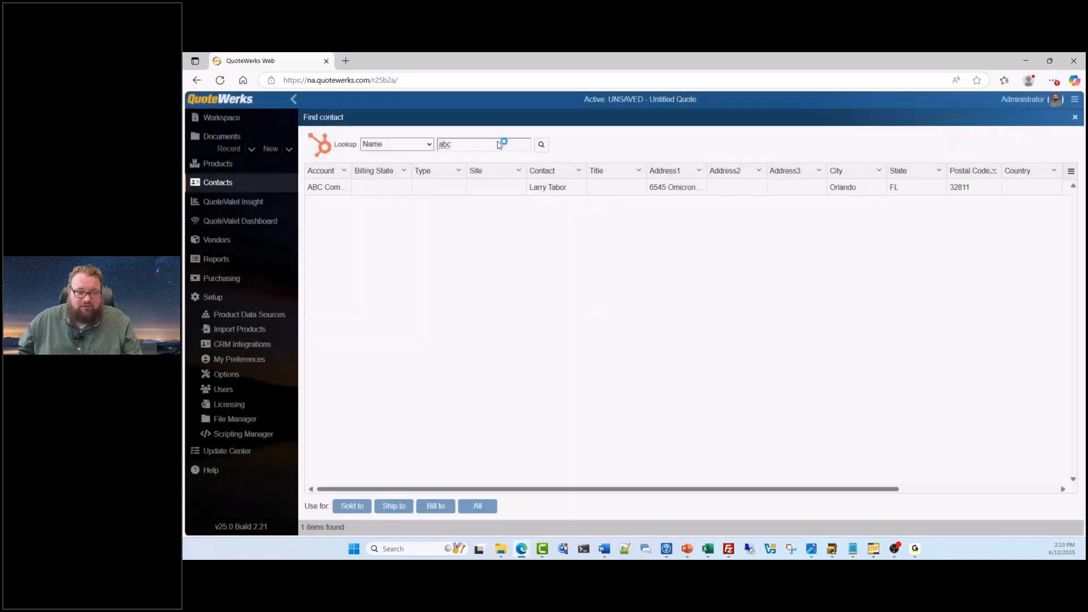
{"action": "double_click", "coordinate": [337, 186]}
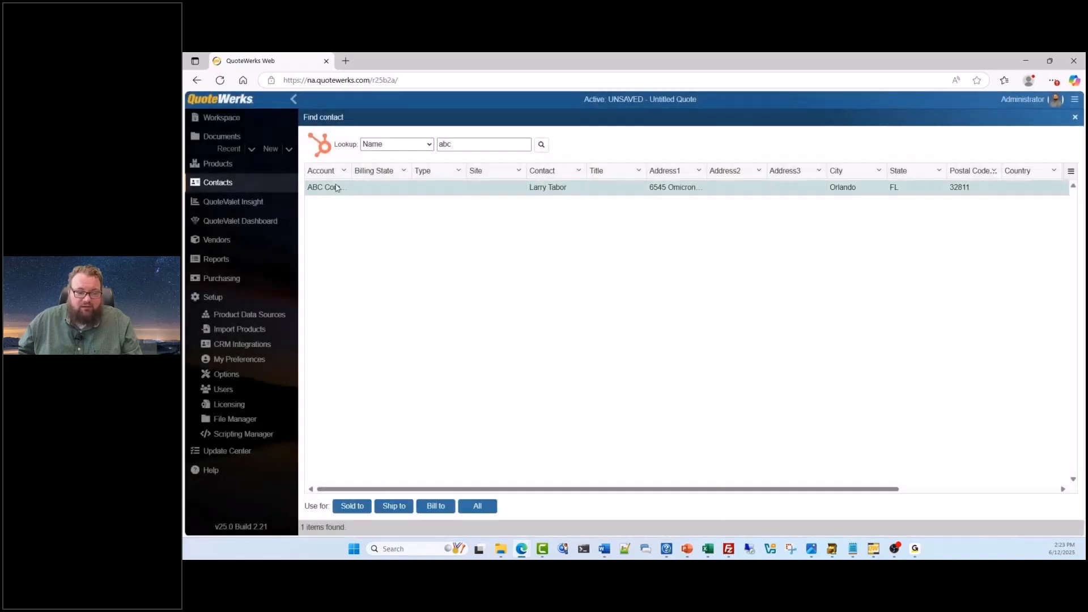
{"action": "left_click", "coordinate": [1075, 118]}
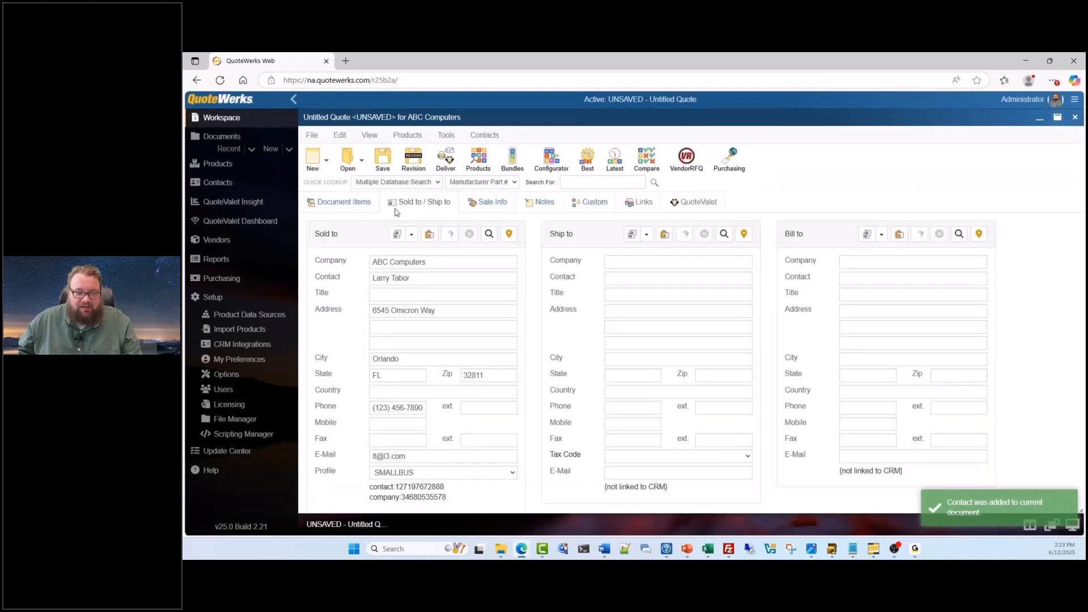
Show the Dell OptiPlex 78TFG line's product price history for customer ABC Computers, look through its columns and close it
{"action": "left_click", "coordinate": [366, 205]}
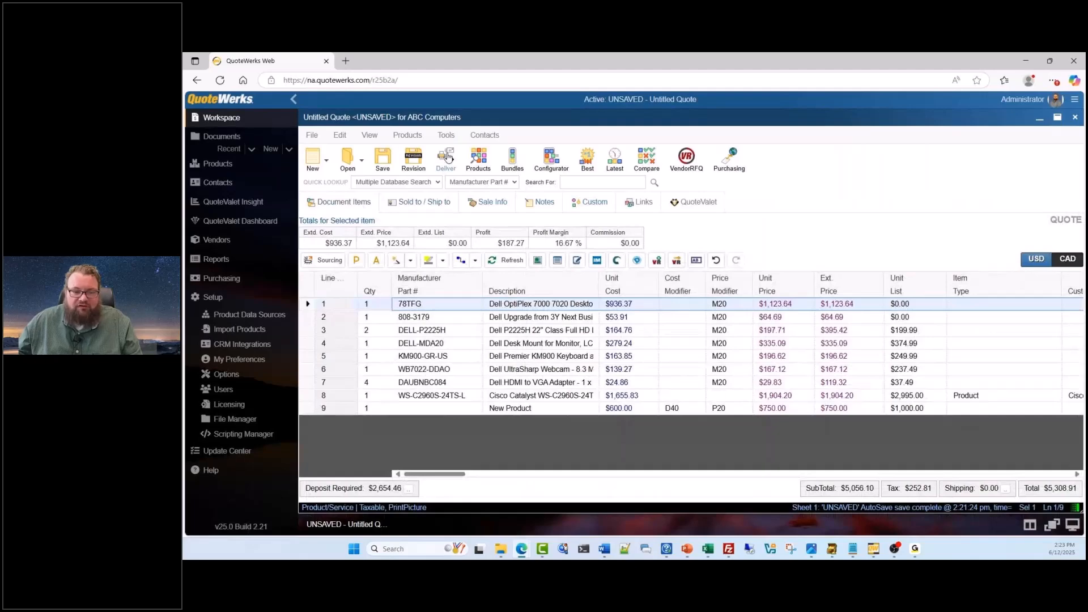
{"action": "left_click", "coordinate": [446, 135]}
{"action": "left_click", "coordinate": [473, 213]}
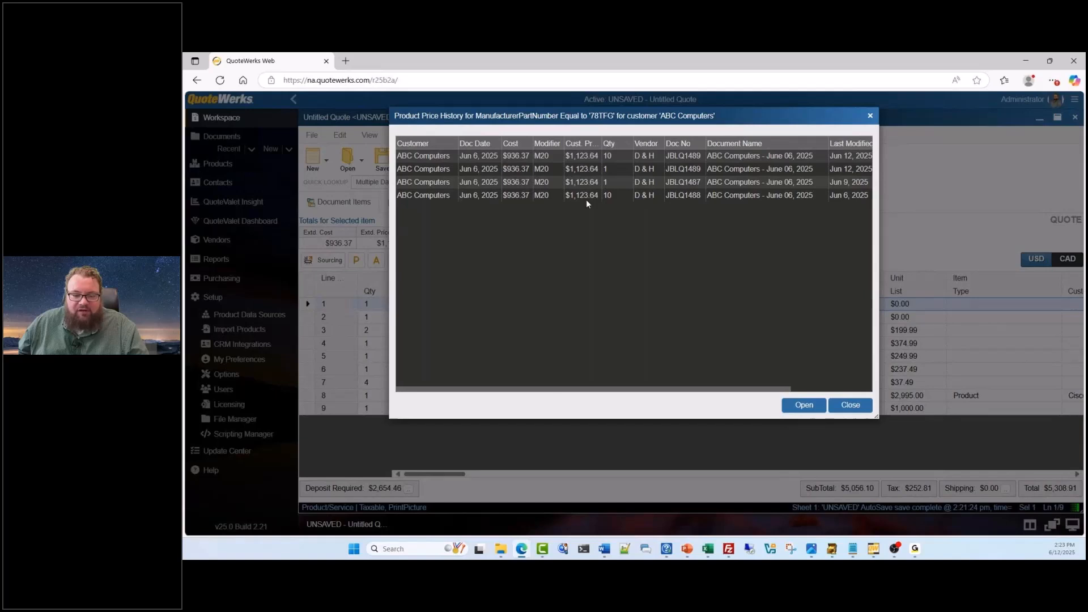
{"action": "left_click_drag", "start_coordinate": [581, 389], "coordinate": [705, 397]}
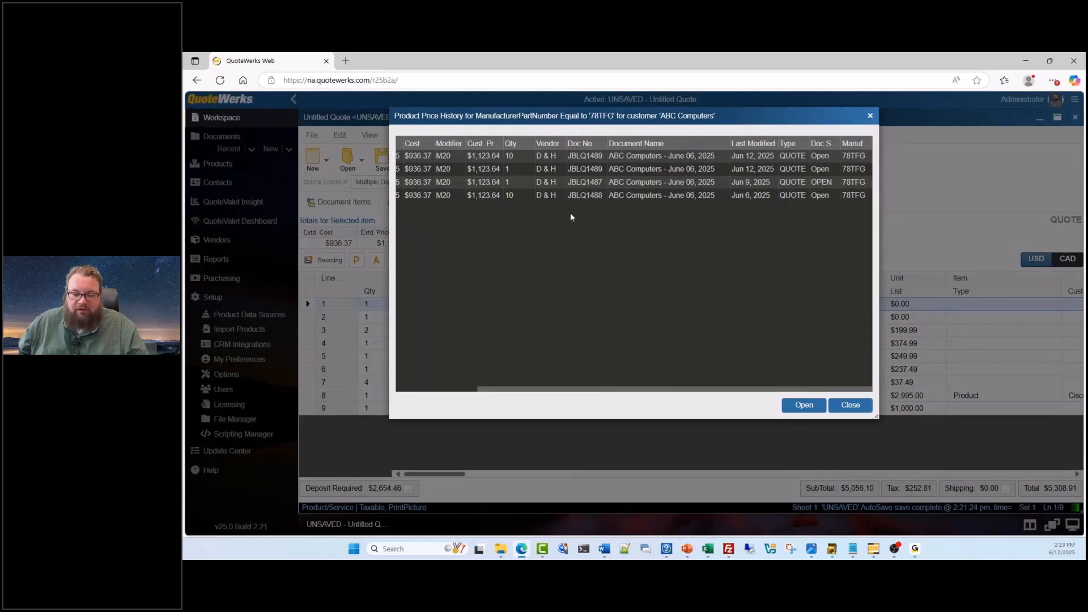
{"action": "left_click_drag", "start_coordinate": [636, 389], "coordinate": [551, 182]}
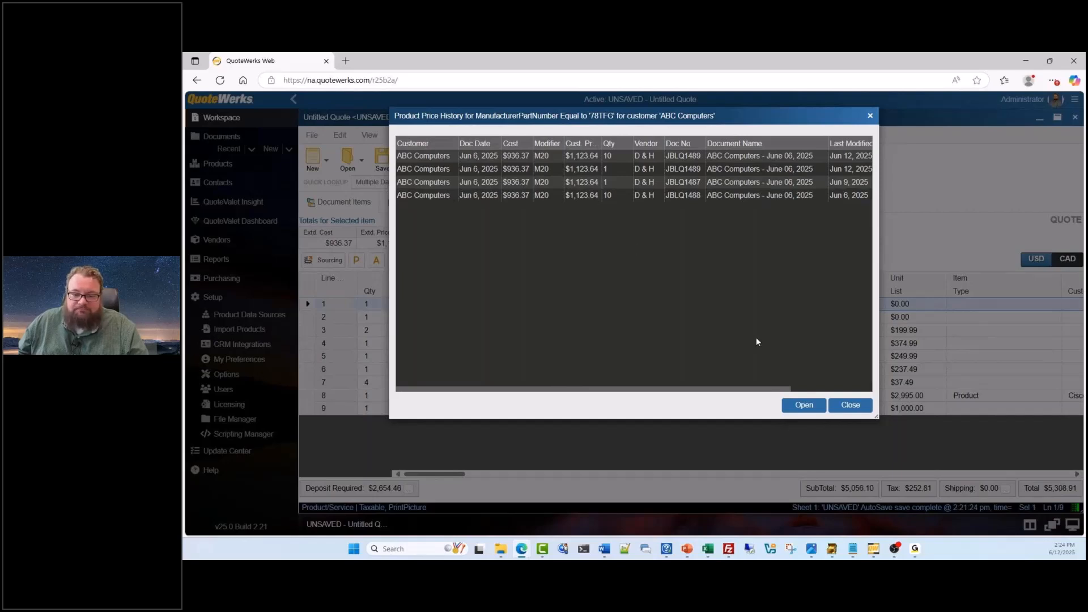
{"action": "left_click", "coordinate": [848, 406]}
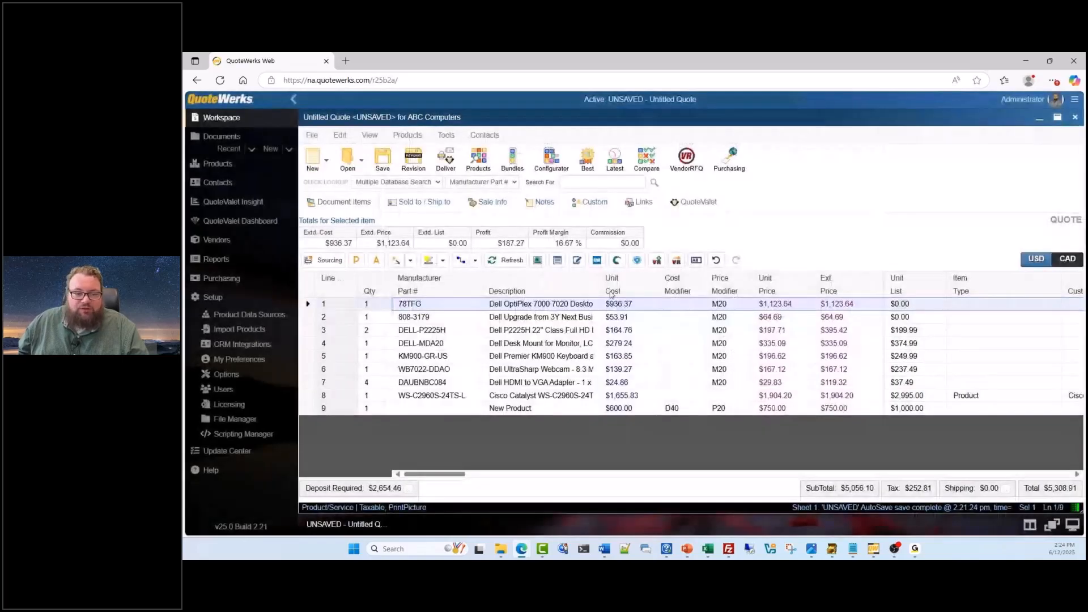
Start adding the Cisco Catalyst C9200L-24P-4G switch from Demo Items, and review the available price modifier types without choosing one
{"action": "left_click", "coordinate": [479, 161]}
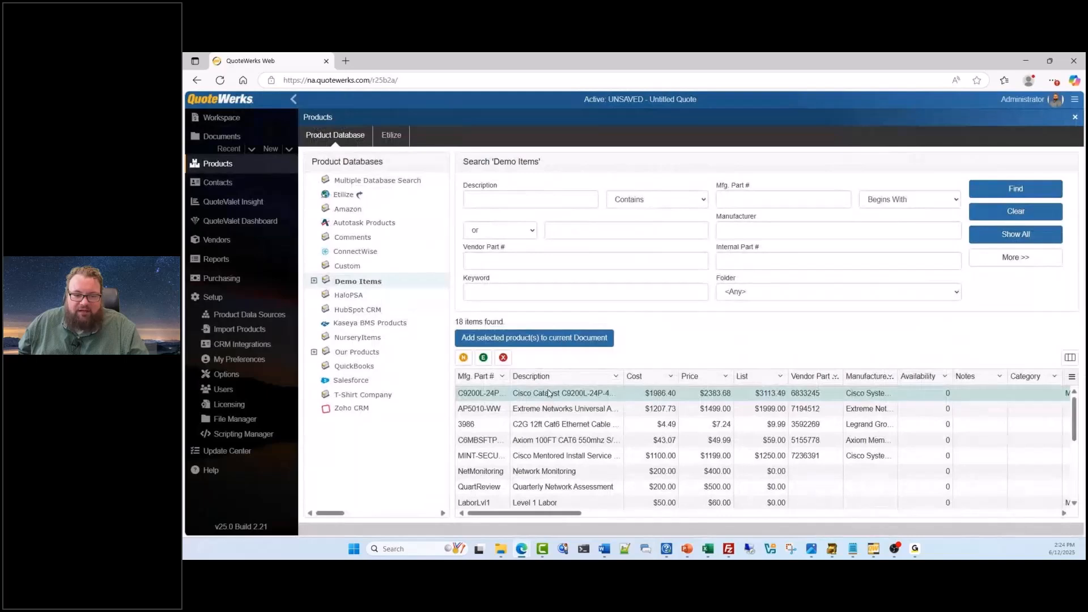
{"action": "left_click", "coordinate": [535, 337]}
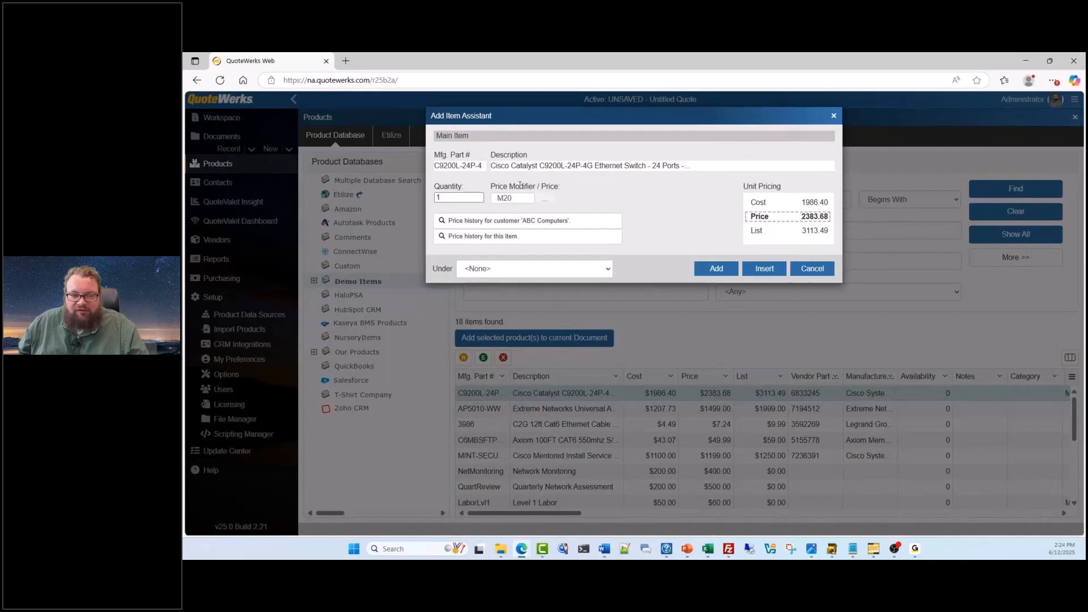
{"action": "left_click_drag", "start_coordinate": [432, 119], "coordinate": [496, 126]}
{"action": "left_click", "coordinate": [607, 208]}
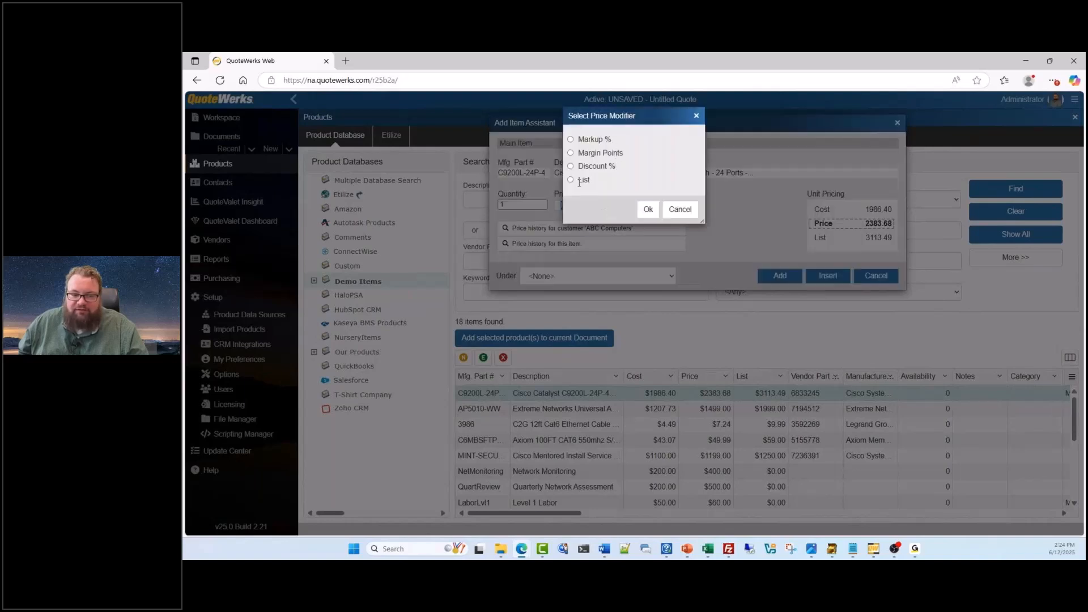
{"action": "left_click", "coordinate": [650, 210]}
{"action": "left_click", "coordinate": [709, 171]}
{"action": "left_click", "coordinate": [679, 210]}
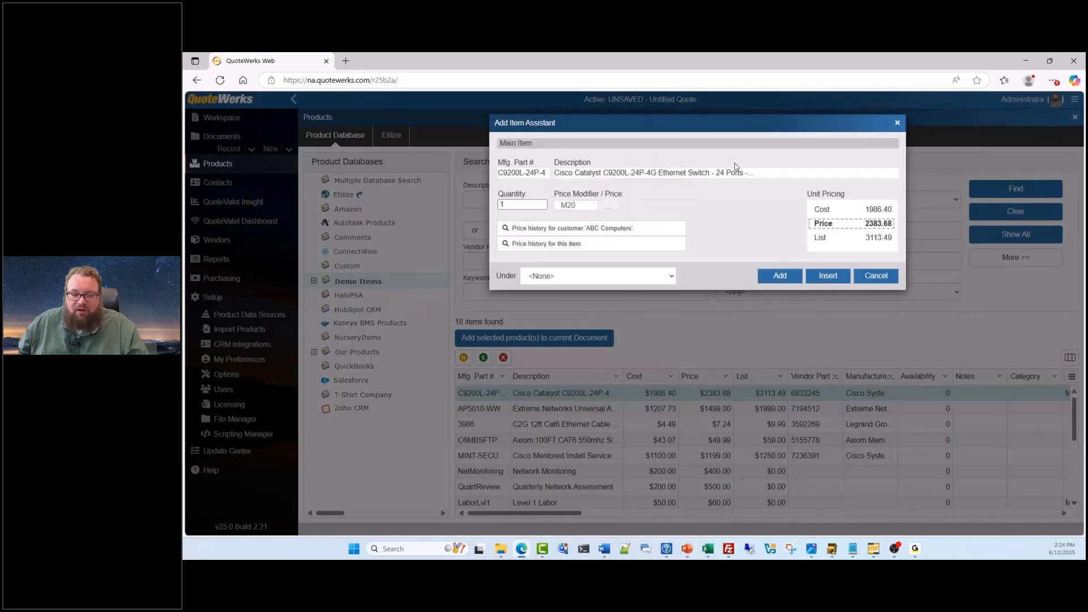
Examine the Cisco switch's price history for ABC Computers, and its overall price history with past documents and document types
{"action": "left_click", "coordinate": [596, 231]}
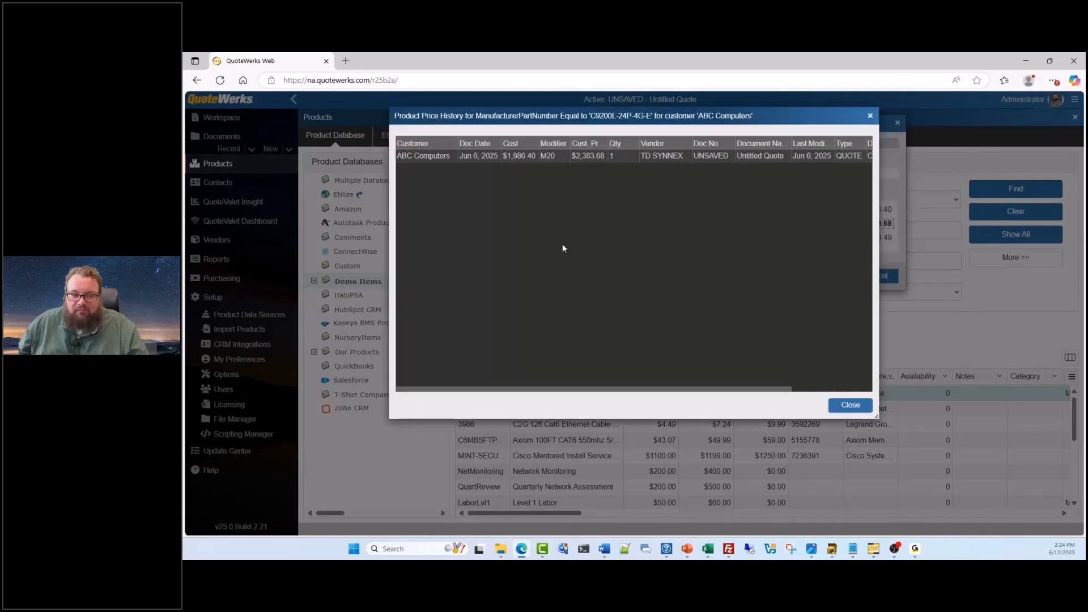
{"action": "left_click", "coordinate": [868, 119]}
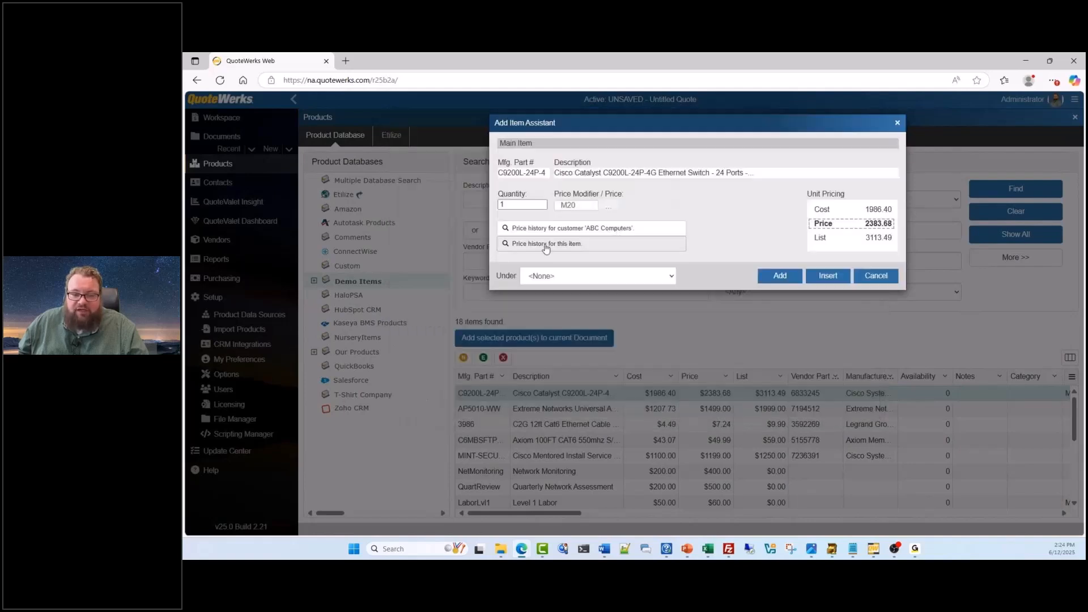
{"action": "left_click", "coordinate": [570, 246]}
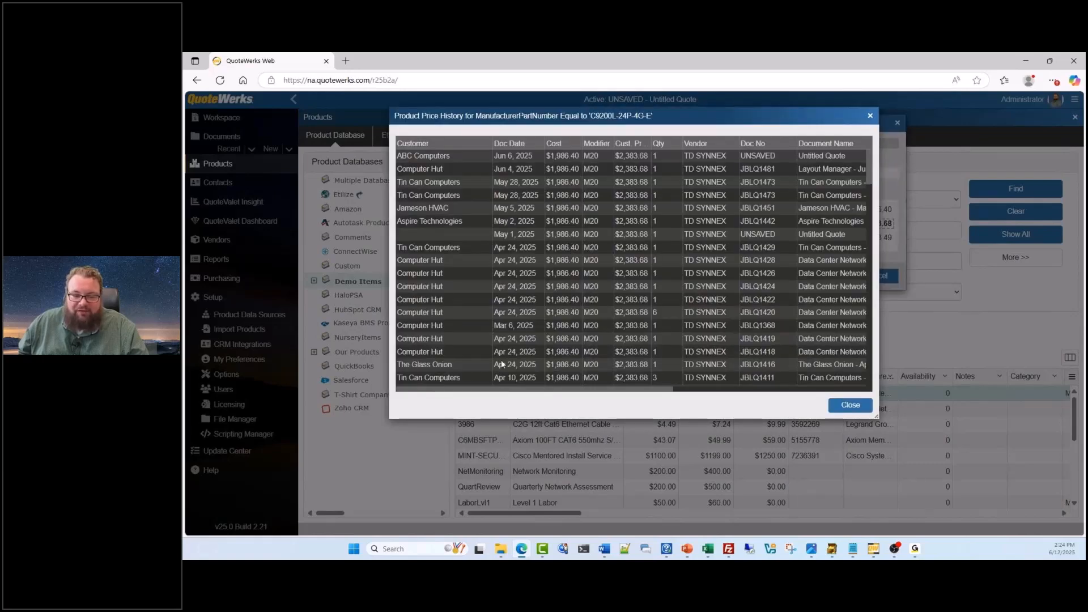
{"action": "scroll", "coordinate": [501, 360], "scroll_direction": "down", "scroll_amount": 5}
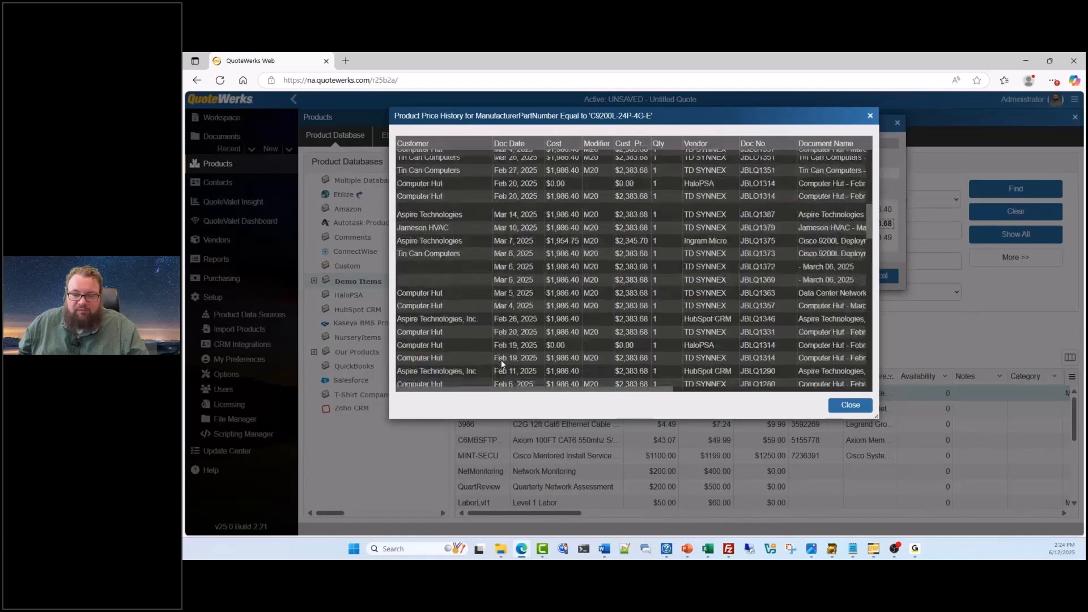
{"action": "scroll", "coordinate": [501, 363], "scroll_direction": "down", "scroll_amount": 5}
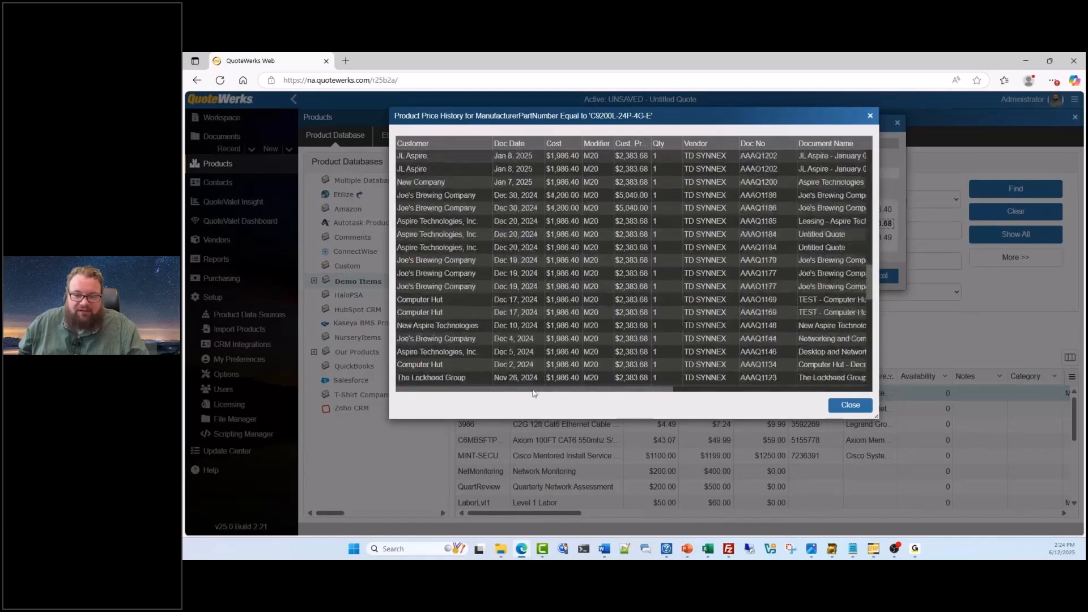
{"action": "scroll", "coordinate": [533, 390], "scroll_direction": "up", "scroll_amount": 10}
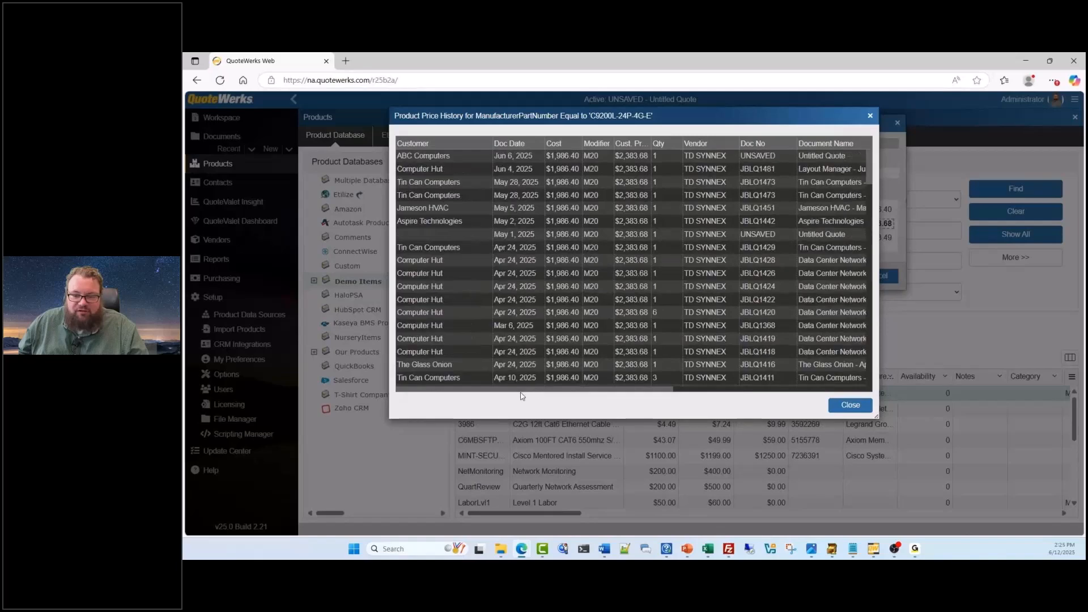
{"action": "left_click_drag", "start_coordinate": [521, 390], "coordinate": [742, 185]}
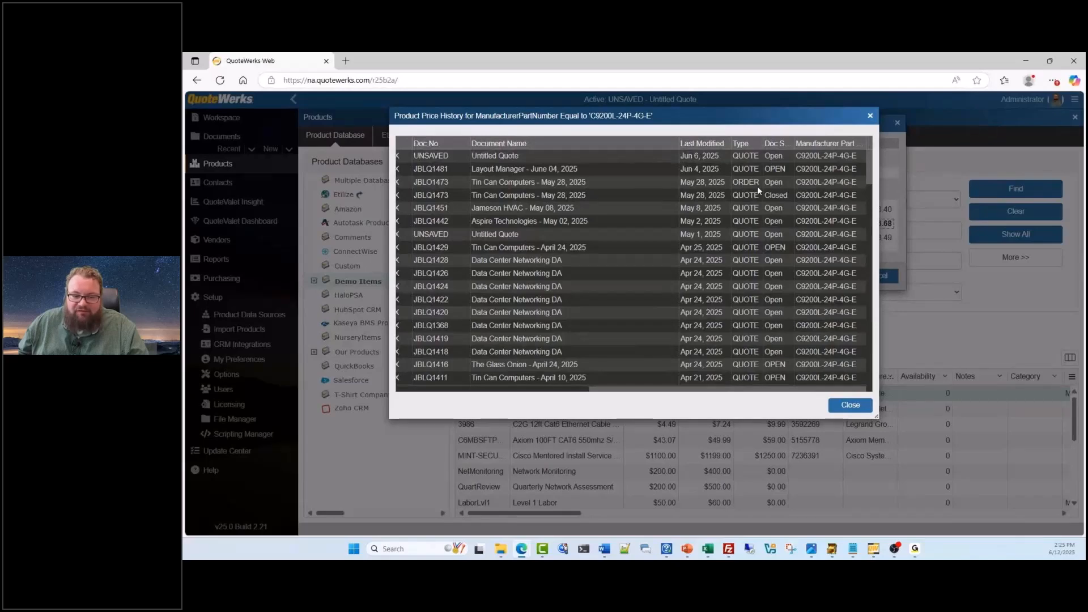
{"action": "scroll", "coordinate": [757, 186], "scroll_direction": "left", "scroll_amount": 10}
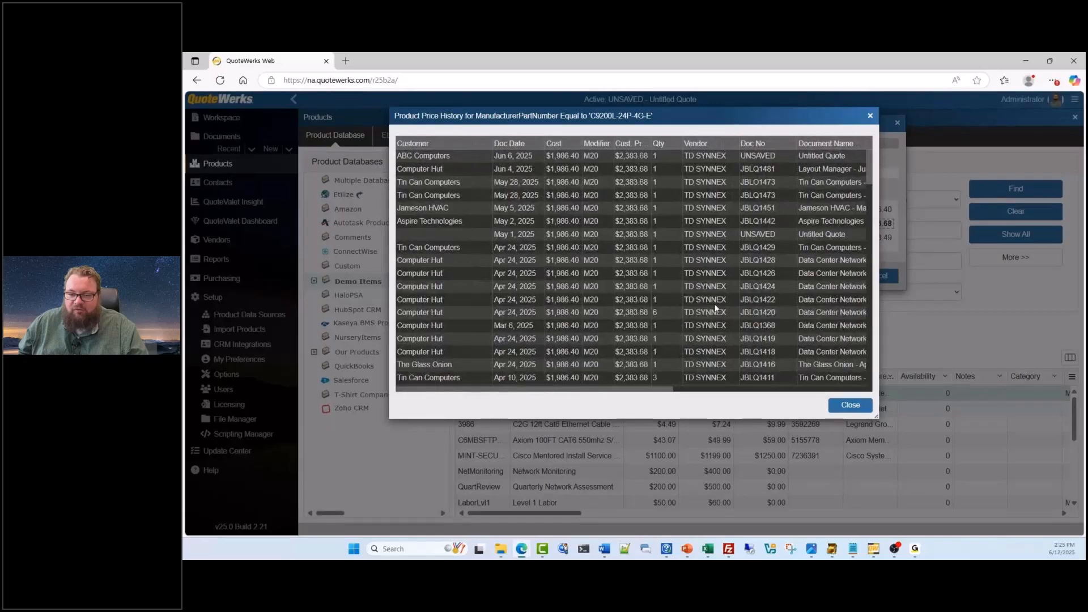
{"action": "left_click", "coordinate": [869, 116]}
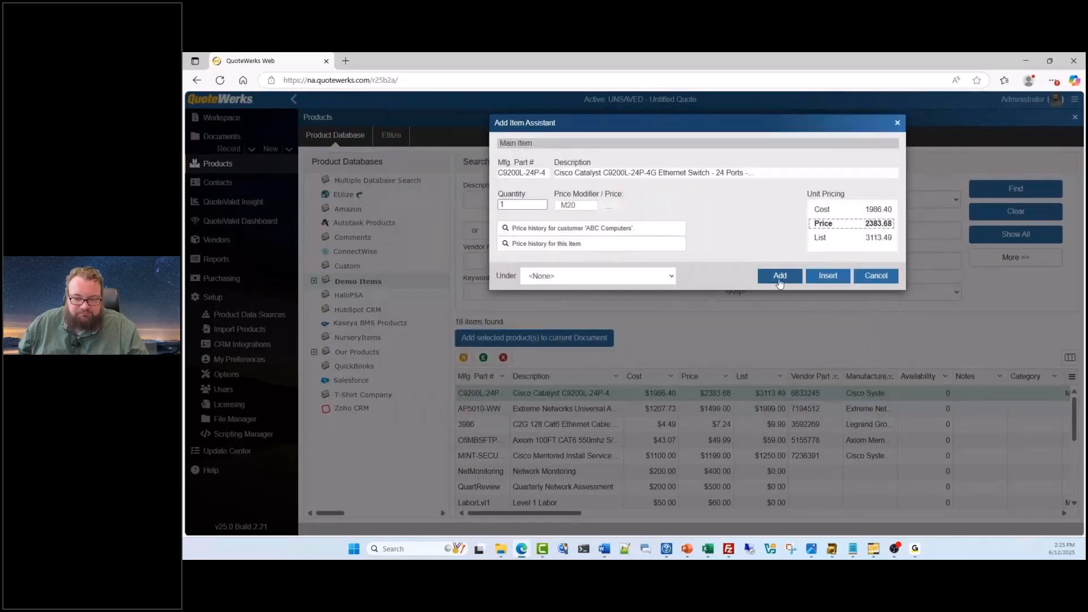
Add one Cisco C9200L-24P-4G switch with the M20 price modifier to the document and return to the open quote
{"action": "left_click", "coordinate": [780, 276]}
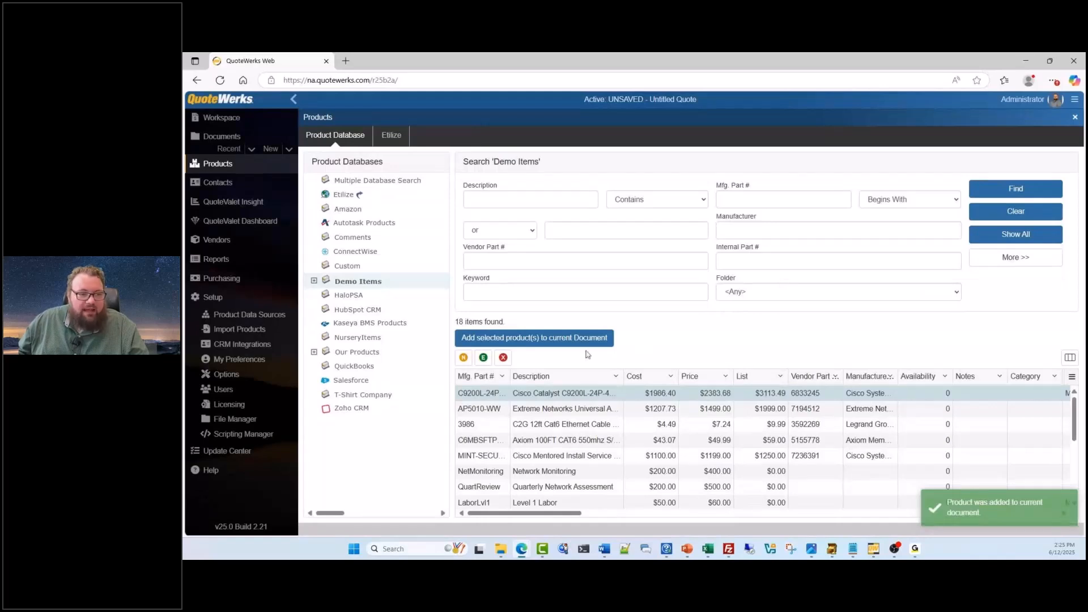
{"action": "left_click", "coordinate": [251, 121]}
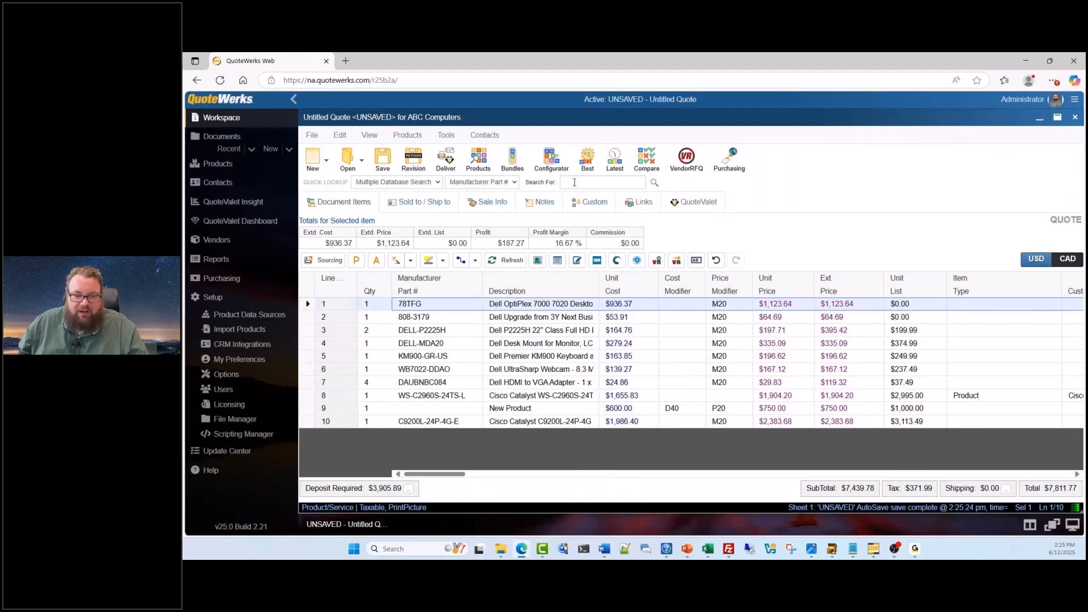
Start a best-price lookup for the Dell OptiPlex 78TFG line and review which vendors are included in the comparison
{"action": "left_click", "coordinate": [591, 168]}
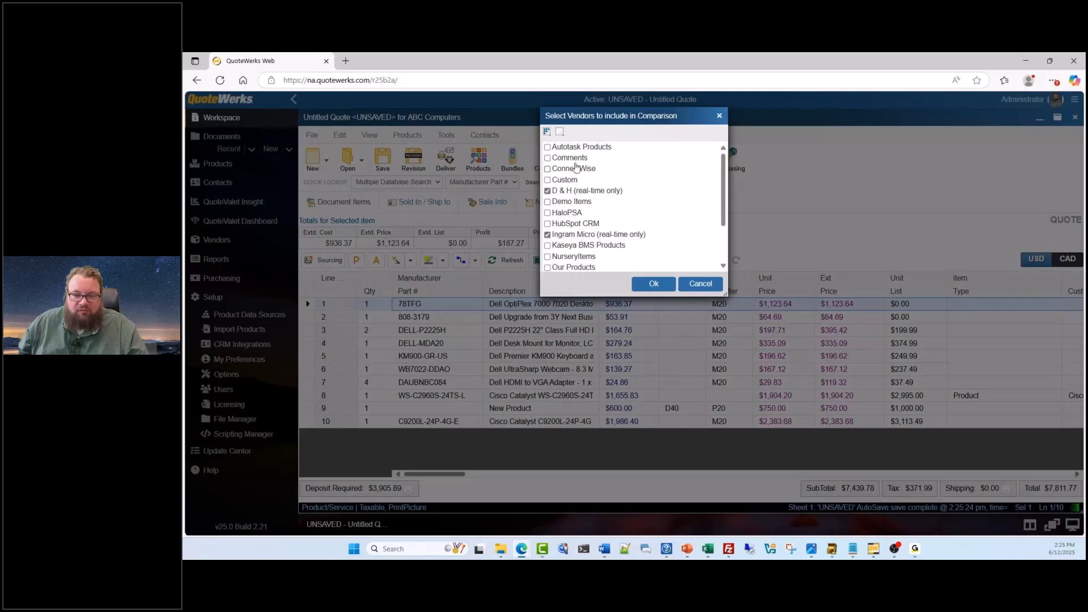
{"action": "scroll", "coordinate": [581, 225], "scroll_direction": "down", "scroll_amount": 2}
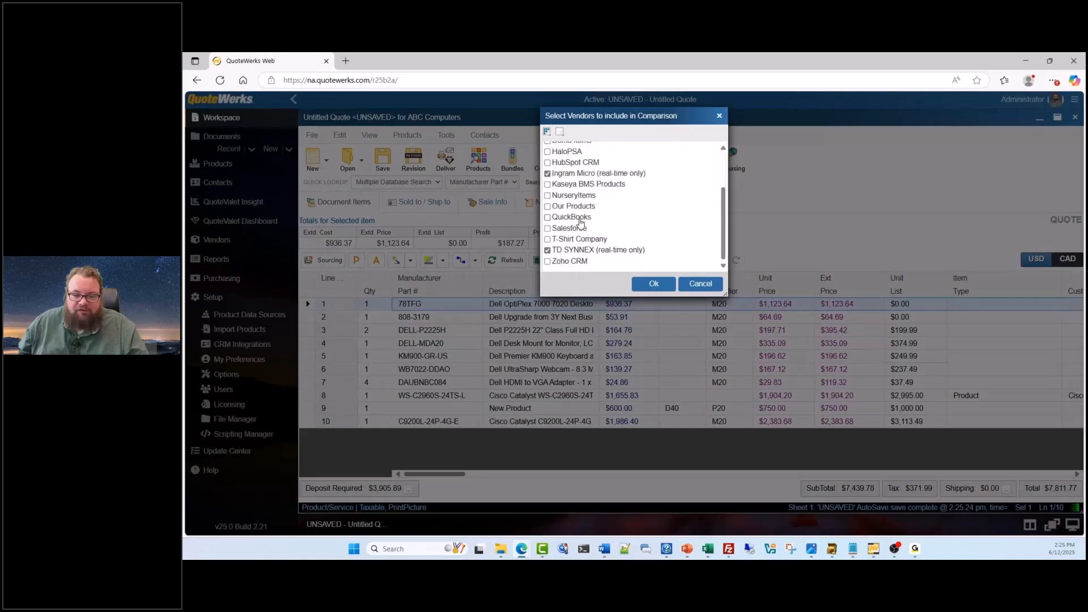
{"action": "scroll", "coordinate": [581, 223], "scroll_direction": "up", "scroll_amount": 2}
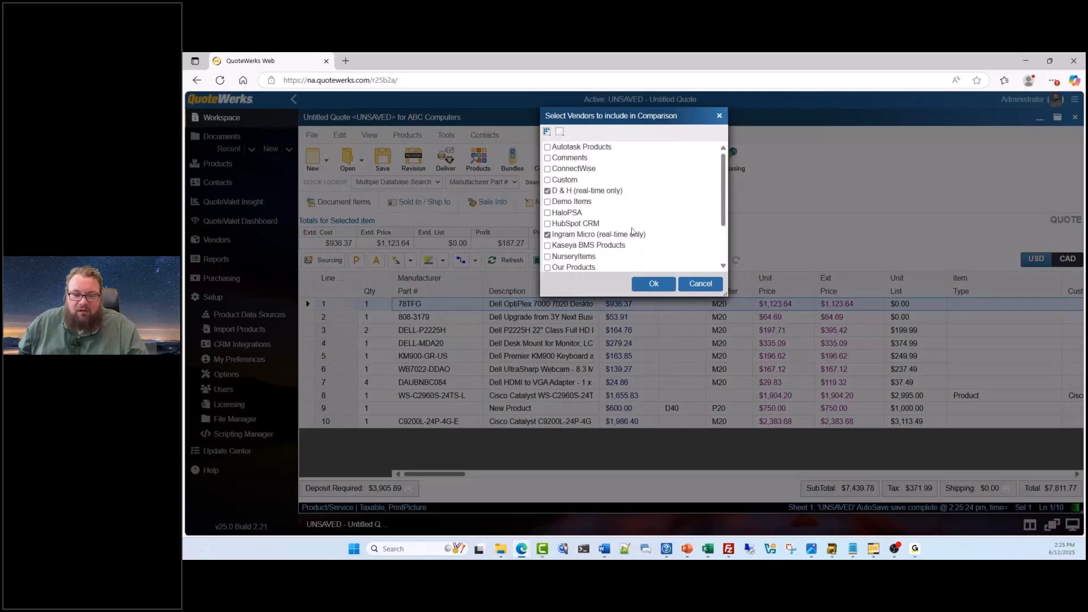
{"action": "scroll", "coordinate": [588, 255], "scroll_direction": "down", "scroll_amount": 2}
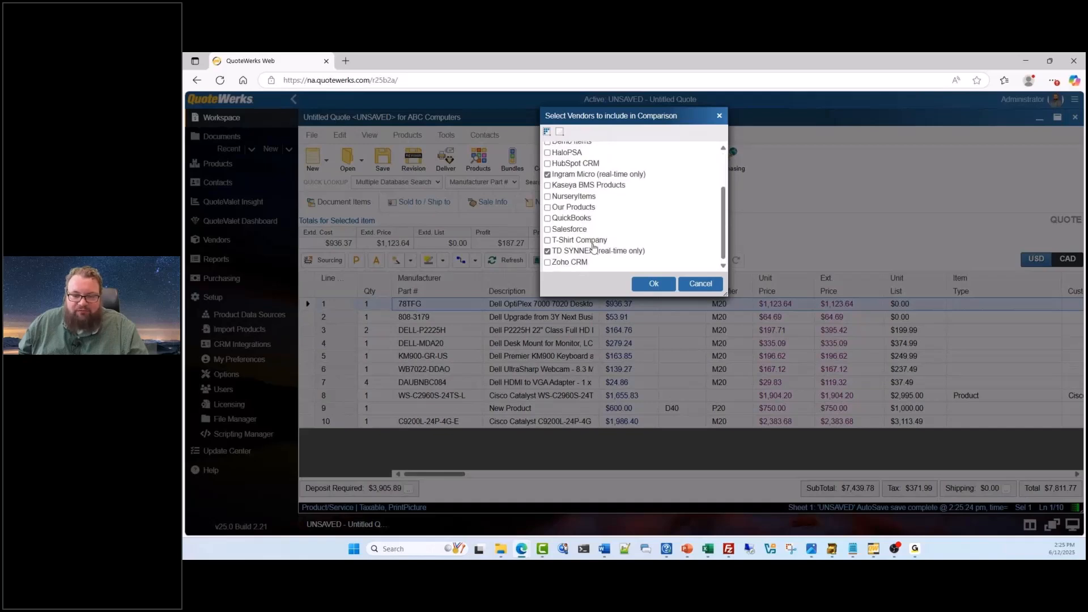
{"action": "scroll", "coordinate": [593, 246], "scroll_direction": "up", "scroll_amount": 2}
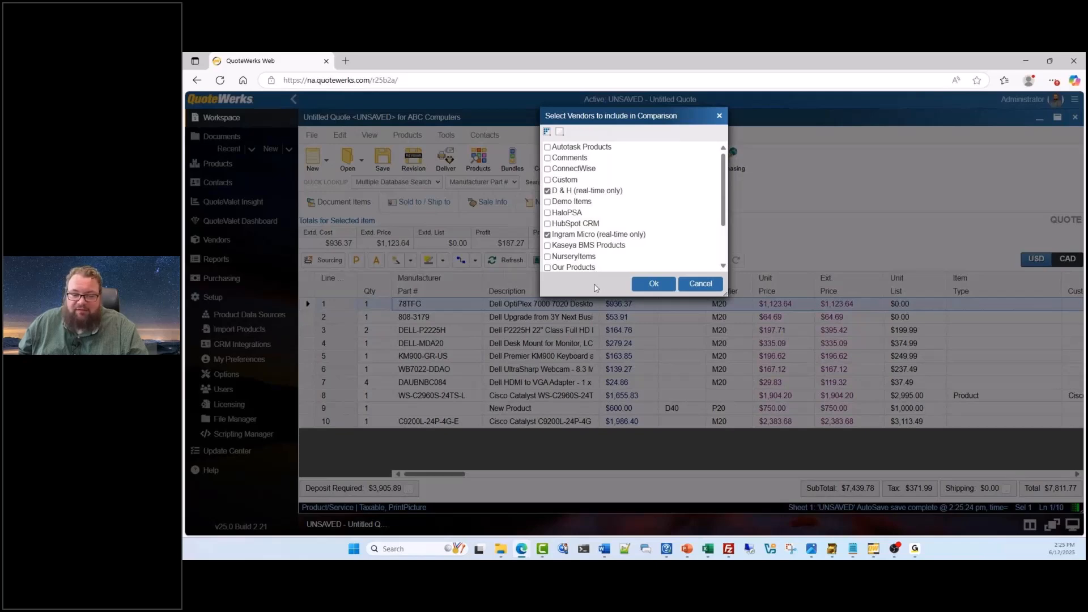
Try requesting real-time 78TFG pricing from the selected vendors, including Ingram Micro and D & H, and cancel the best-price lookup
{"action": "left_click", "coordinate": [646, 285]}
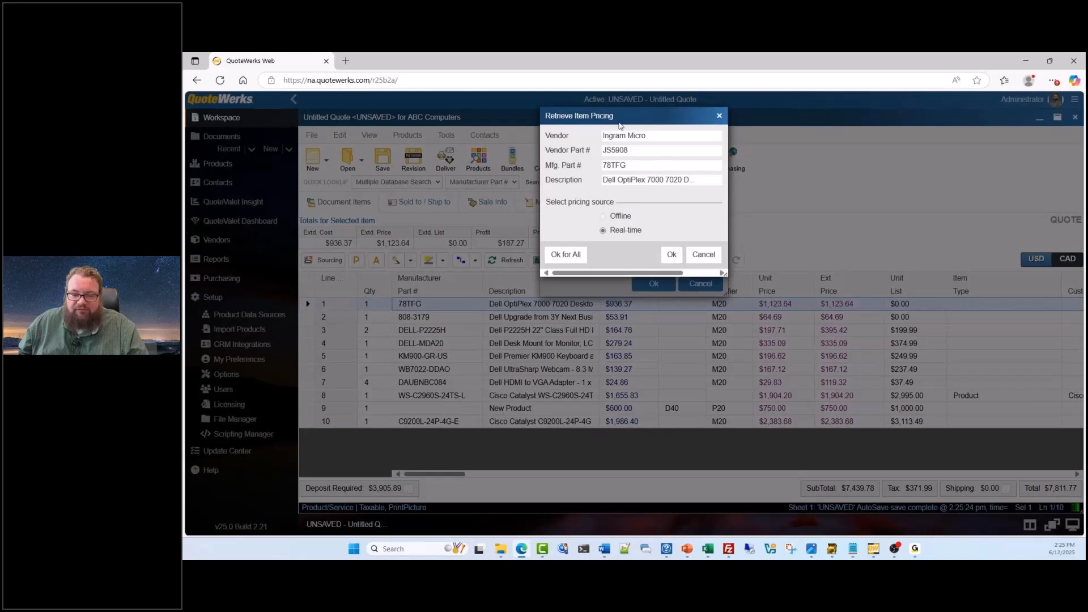
{"action": "left_click", "coordinate": [673, 256]}
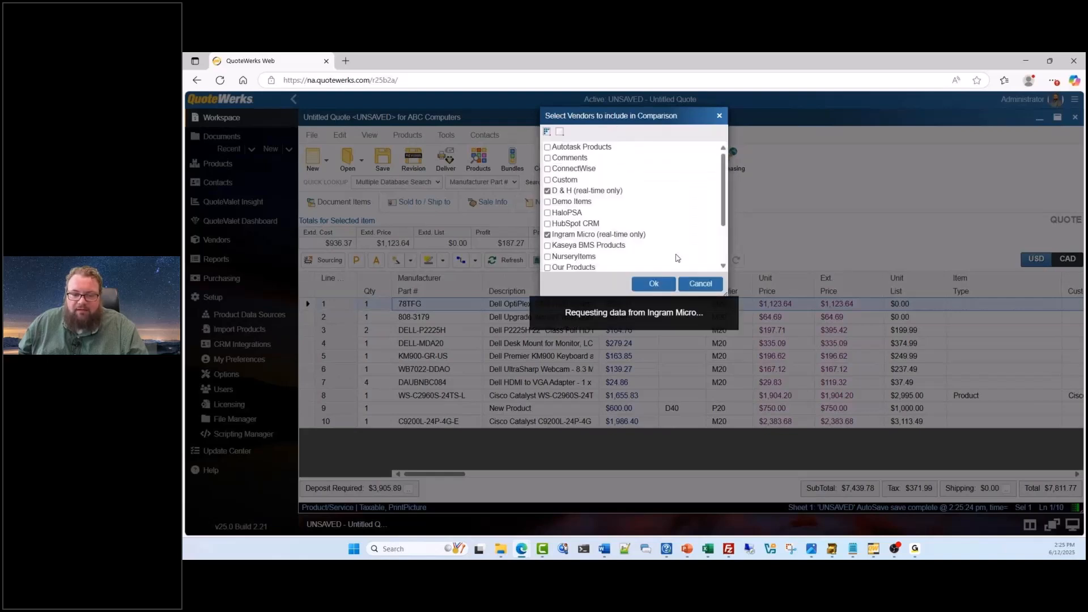
{"action": "left_click", "coordinate": [665, 256]}
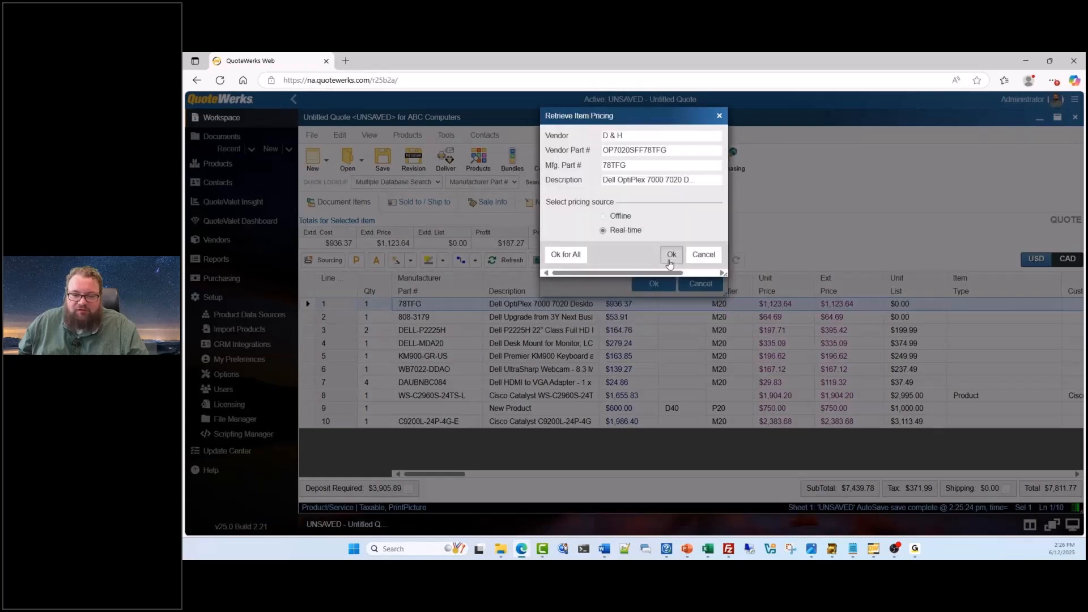
{"action": "left_click", "coordinate": [671, 256]}
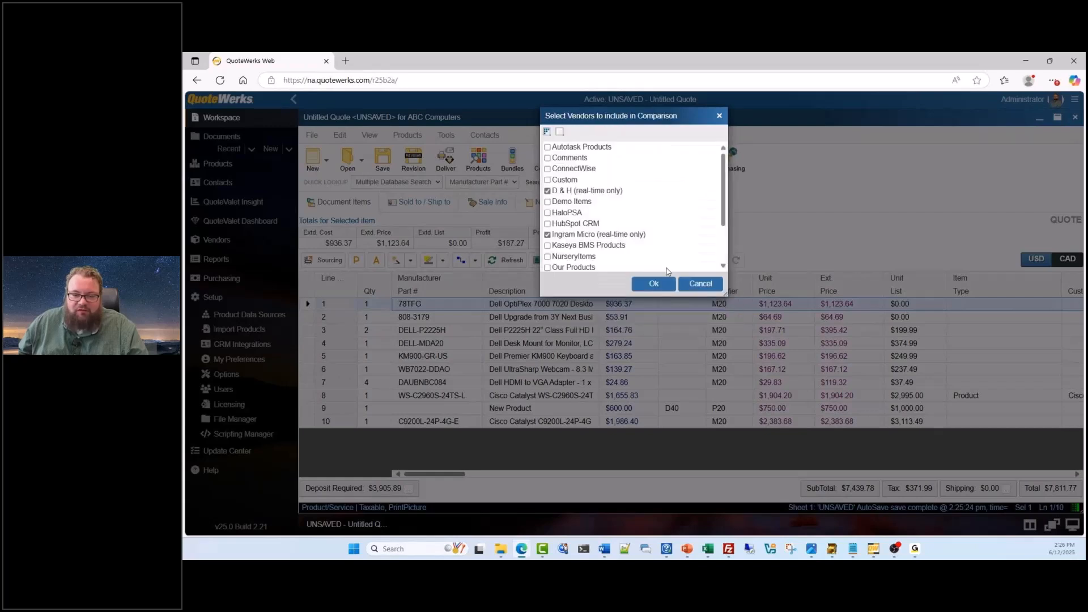
{"action": "left_click", "coordinate": [706, 284]}
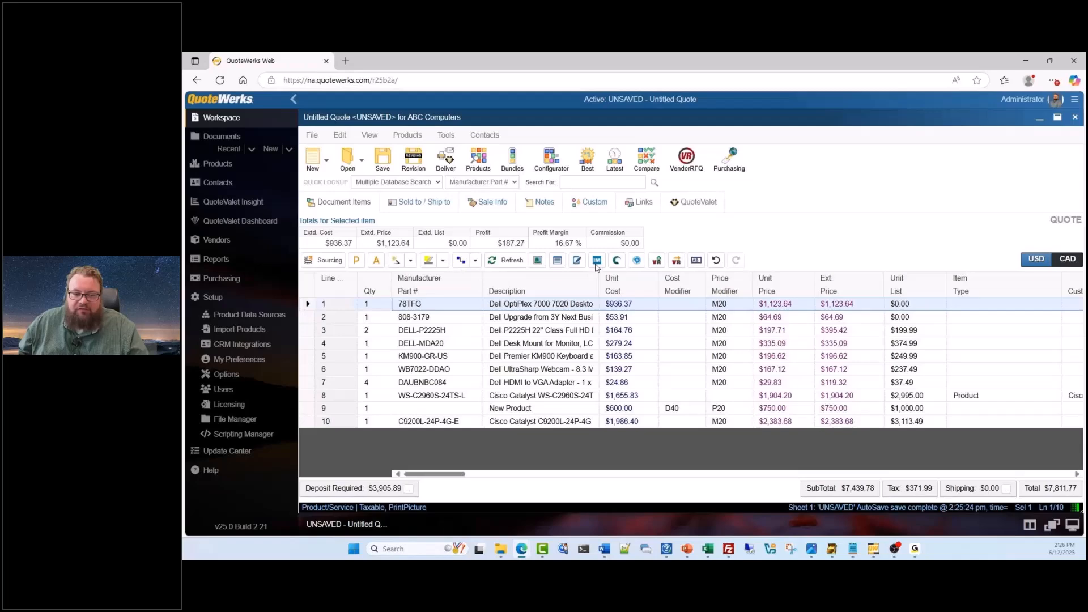
Show the real-time item pricing request for the 78TFG line with D & H as vendor, and cancel it
{"action": "left_click", "coordinate": [597, 261]}
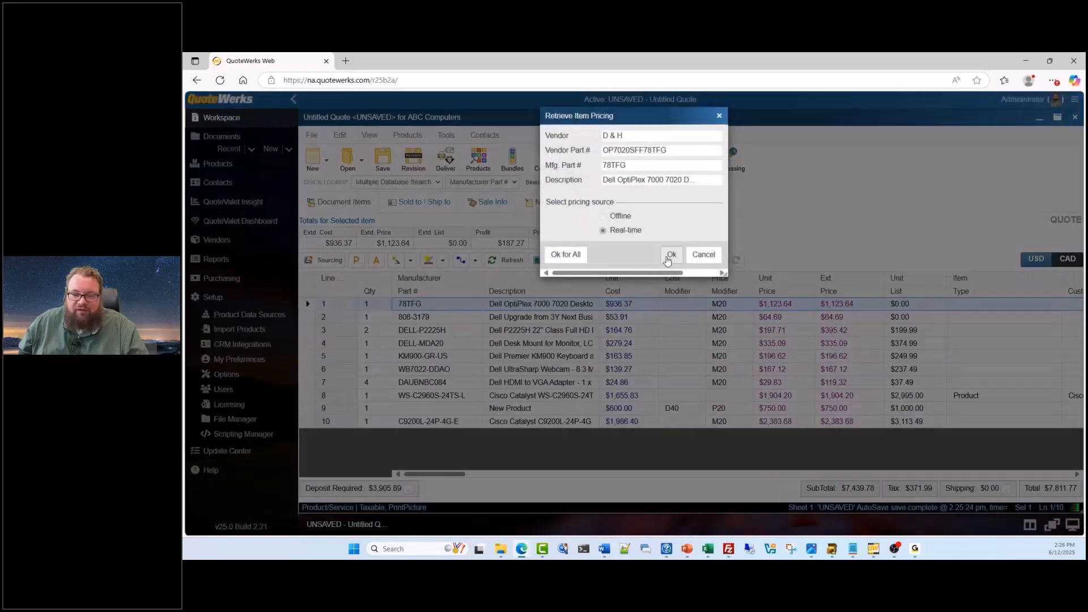
{"action": "triple_click", "coordinate": [605, 137]}
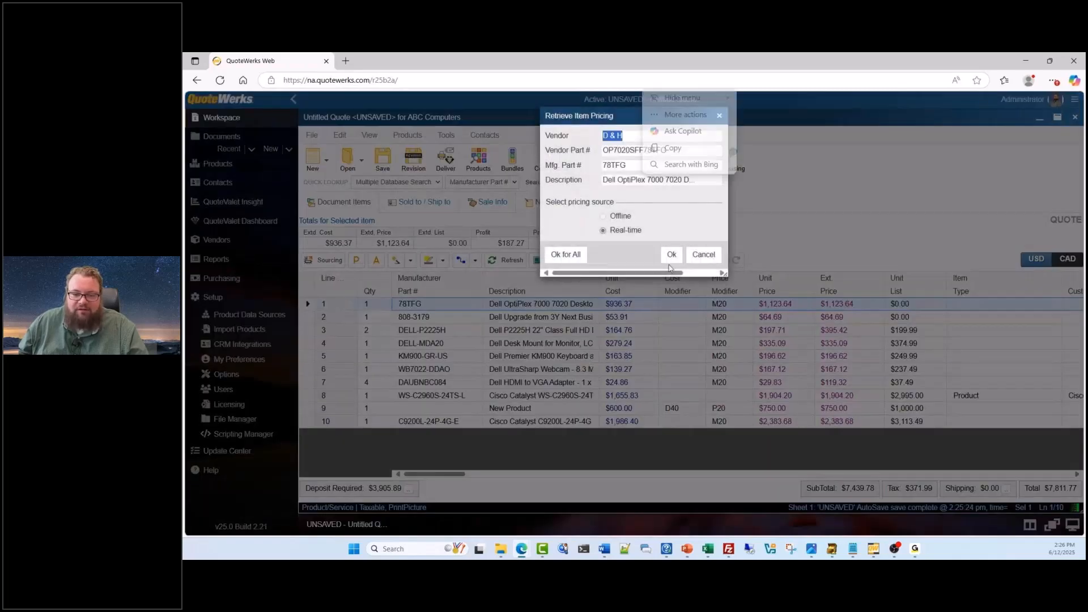
{"action": "left_click", "coordinate": [702, 255]}
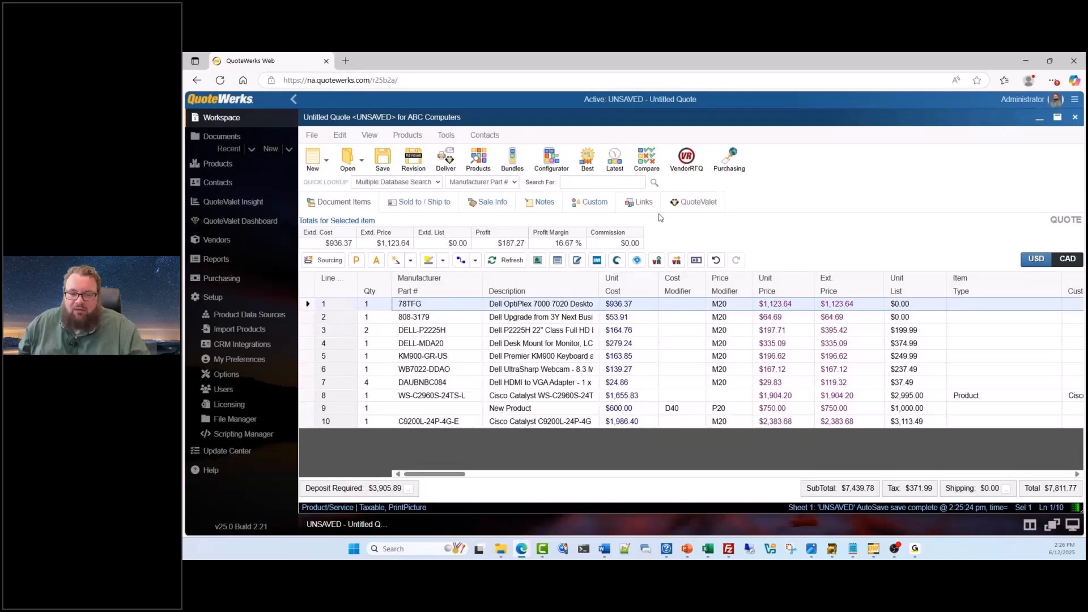
Compare real-time 78TFG prices from Ingram Micro, TD SYNNEX and D & H, and check the D & H item details
{"action": "left_click", "coordinate": [654, 172]}
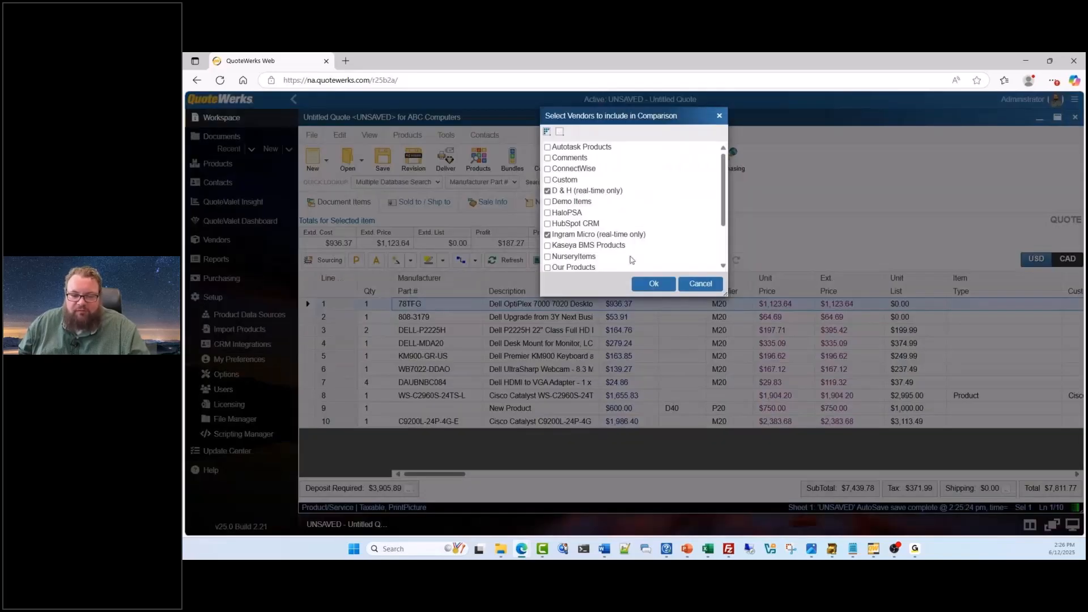
{"action": "left_click", "coordinate": [652, 284]}
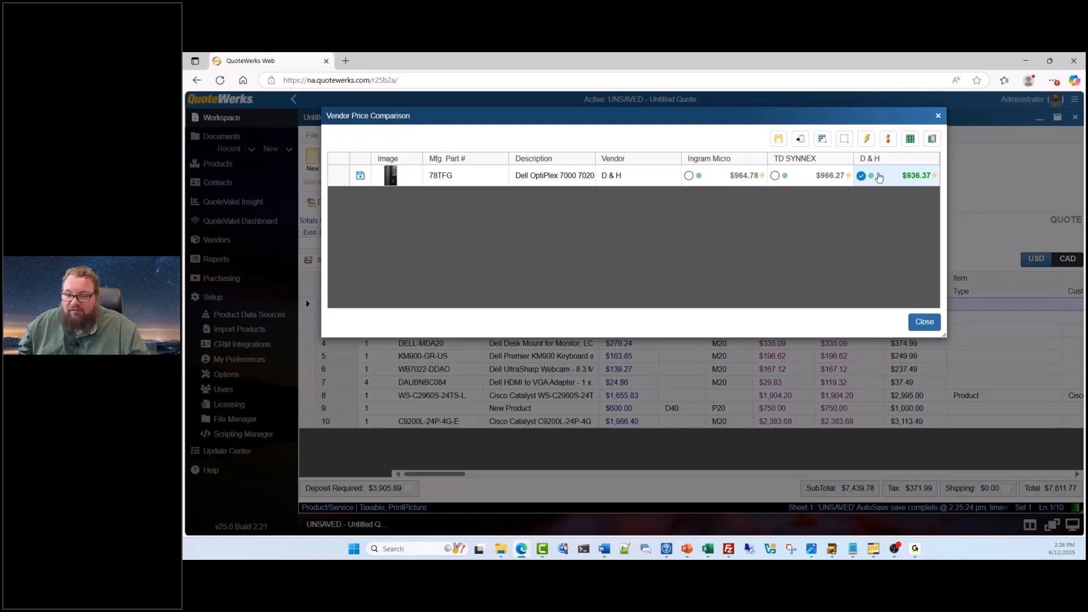
{"action": "mouse_move", "coordinate": [870, 179]}
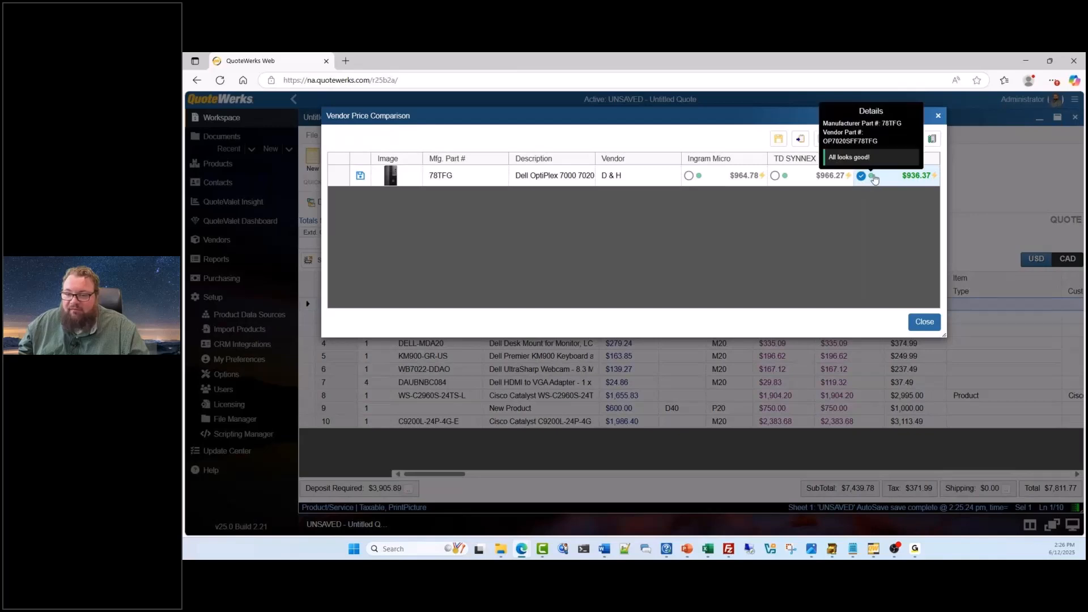
{"action": "mouse_move", "coordinate": [934, 180]}
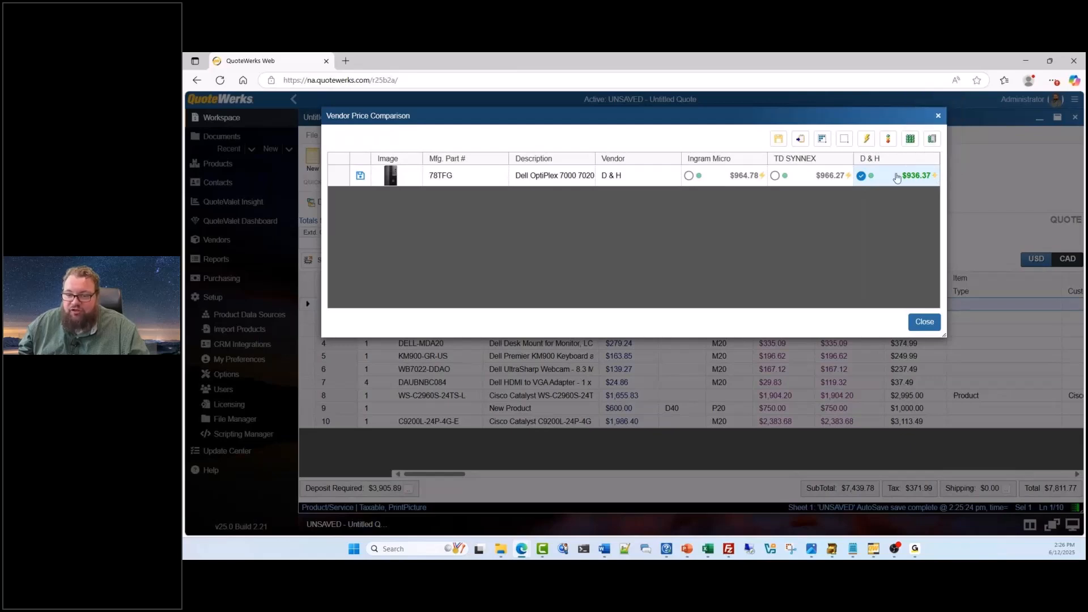
Switch the 78TFG line to TD SYNNEX pricing, keep the original M20 price modifier, and close the vendor comparison
{"action": "left_click", "coordinate": [775, 176]}
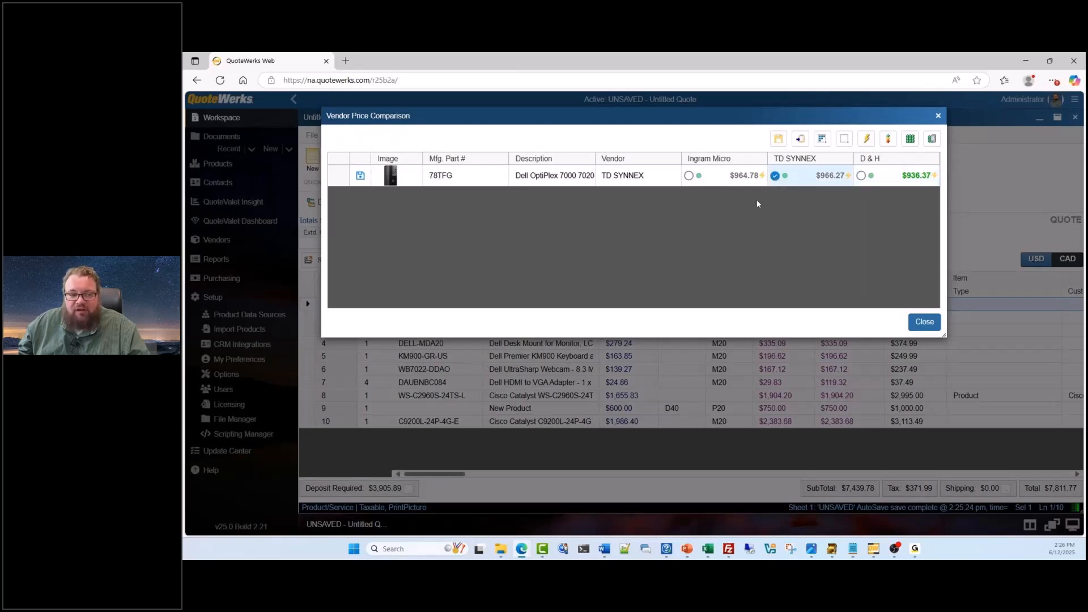
{"action": "left_click", "coordinate": [360, 177]}
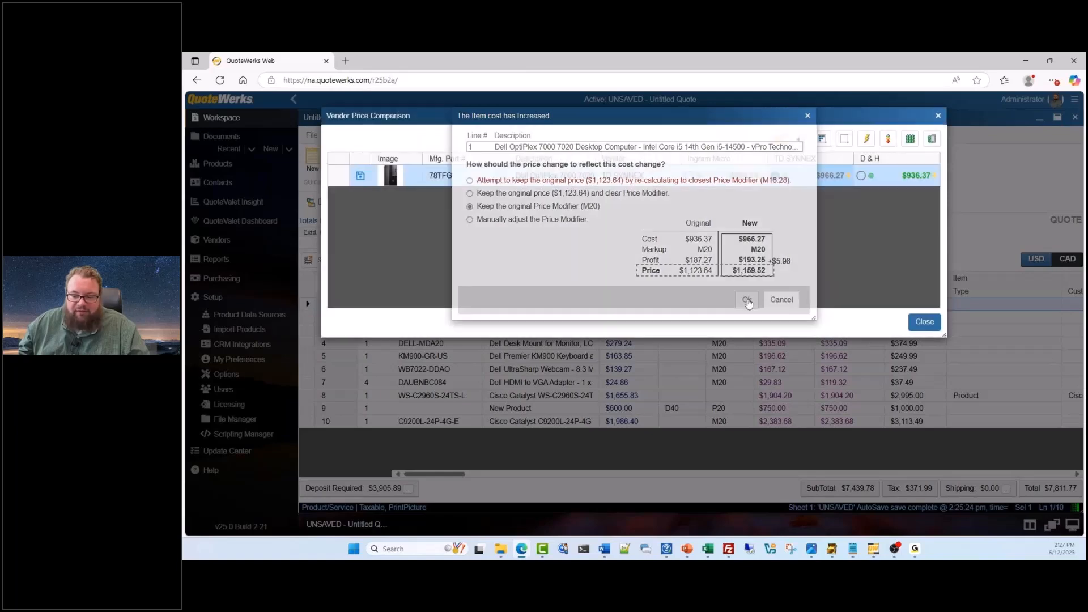
{"action": "left_click", "coordinate": [748, 302]}
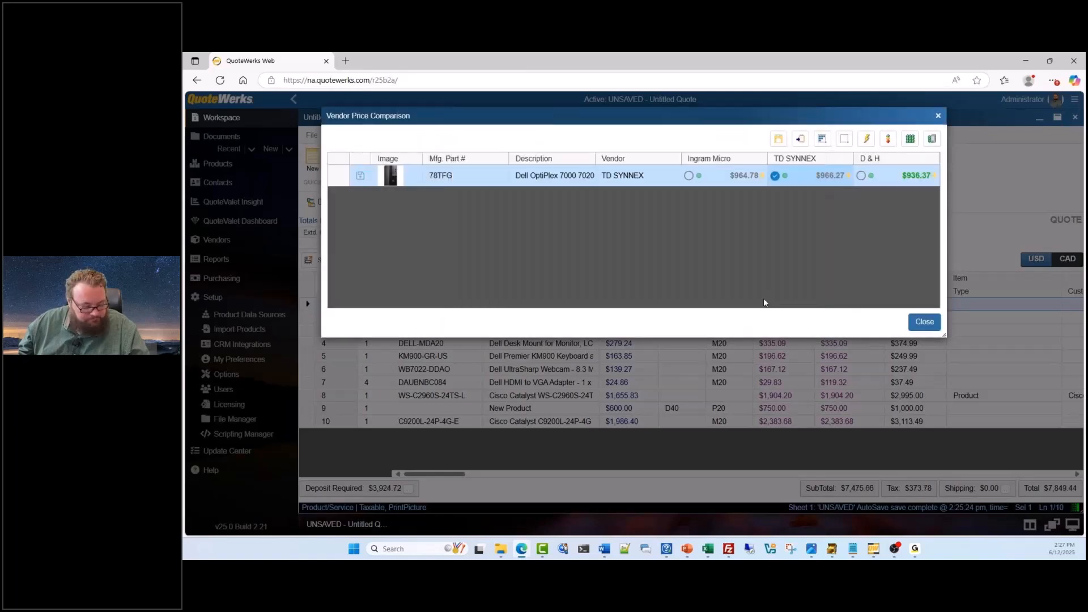
{"action": "left_click", "coordinate": [925, 322]}
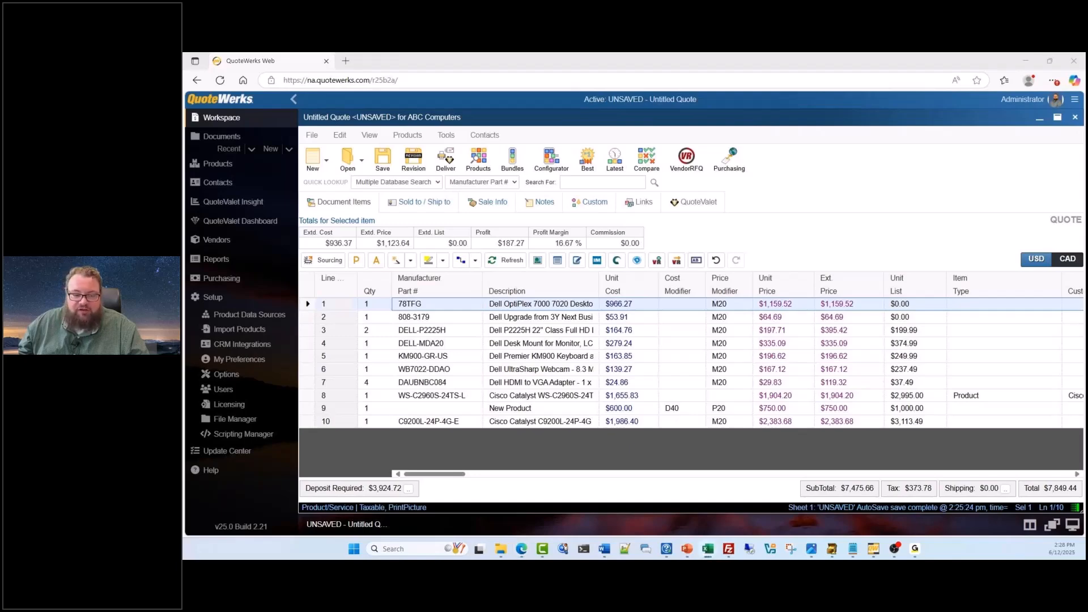
Switch to the PasteSpecial workbook in Excel, copy the vendor quote table in A8:H16, and return to the QuoteWerks quote
{"action": "left_click_drag", "start_coordinate": [183, 85], "coordinate": [518, 87]}
{"action": "double_click", "coordinate": [519, 87]}
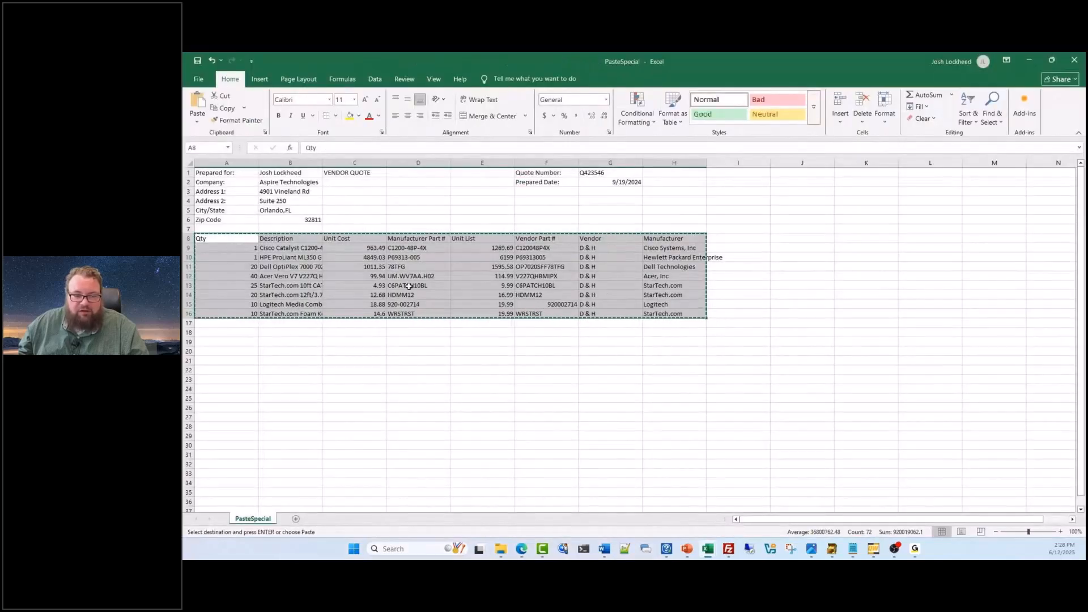
{"action": "right_click", "coordinate": [425, 255]}
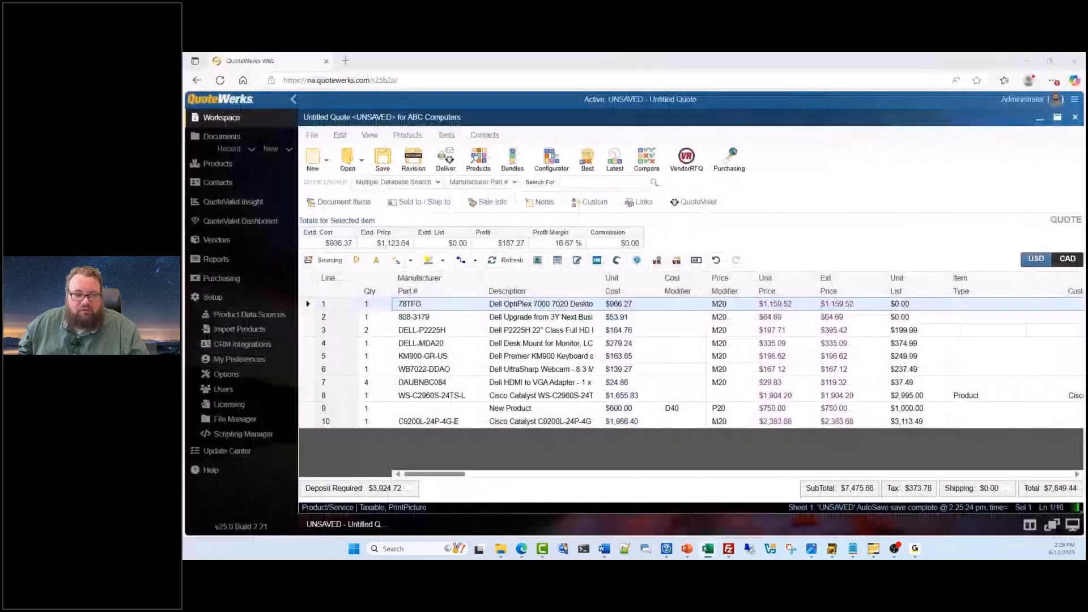
Start a Paste Special import into the quote, look through the saved templates, and continue with (New Template)
{"action": "left_click", "coordinate": [339, 135]}
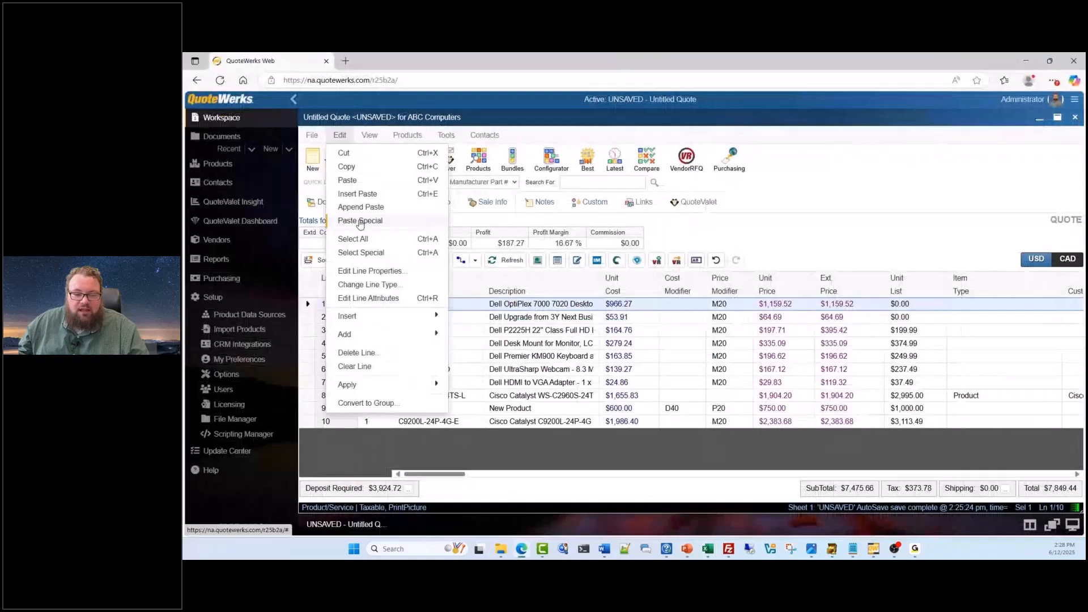
{"action": "left_click", "coordinate": [359, 219]}
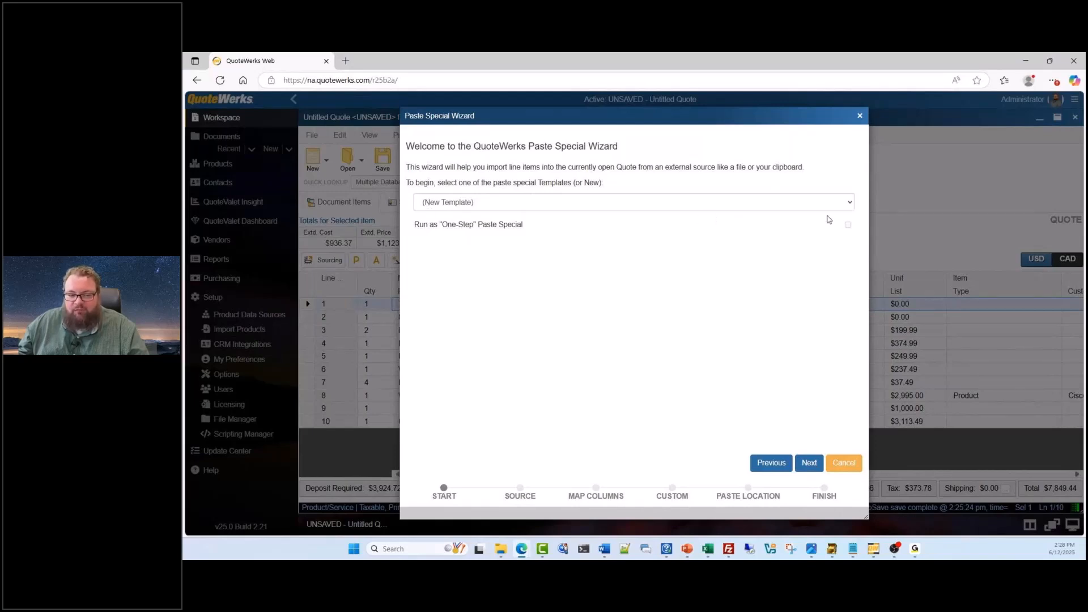
{"action": "left_click", "coordinate": [851, 203]}
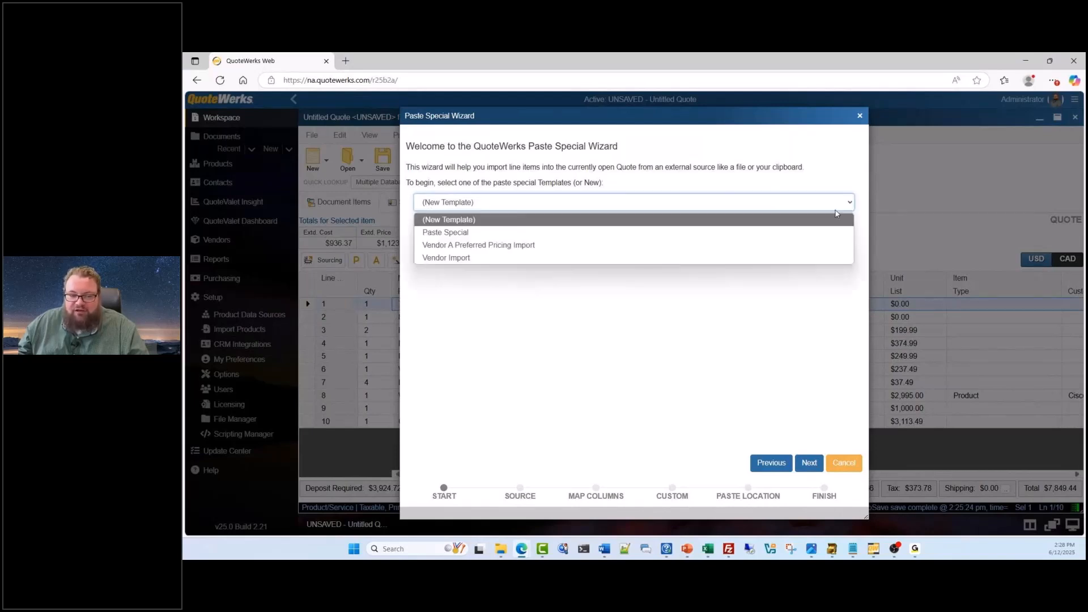
{"action": "left_click", "coordinate": [543, 267]}
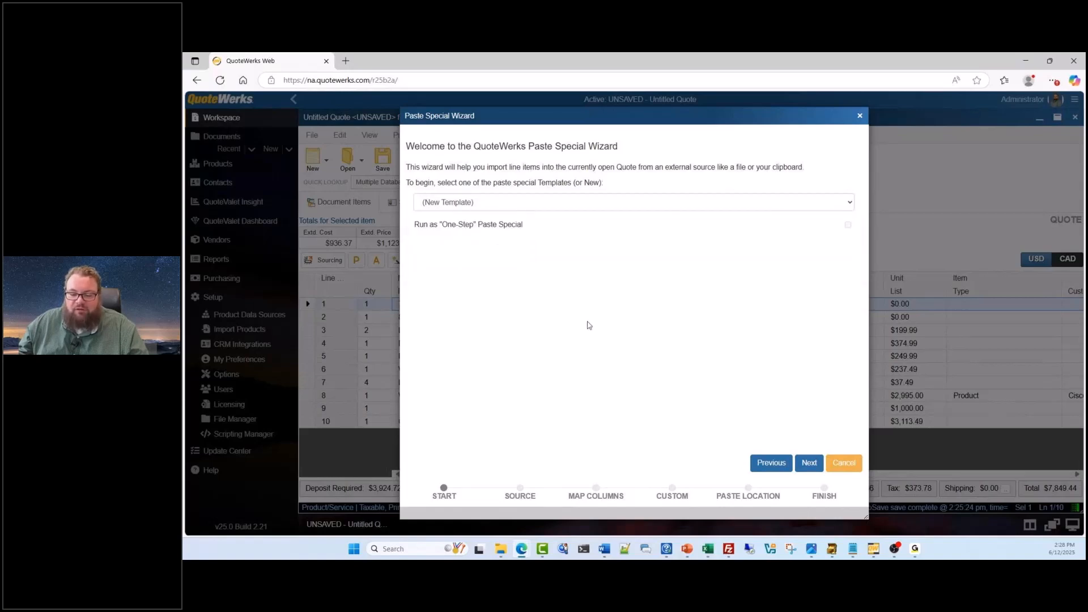
{"action": "left_click", "coordinate": [808, 463]}
Paste the copied vendor quote rows as the import source and continue to column mapping
{"action": "left_click", "coordinate": [560, 233]}
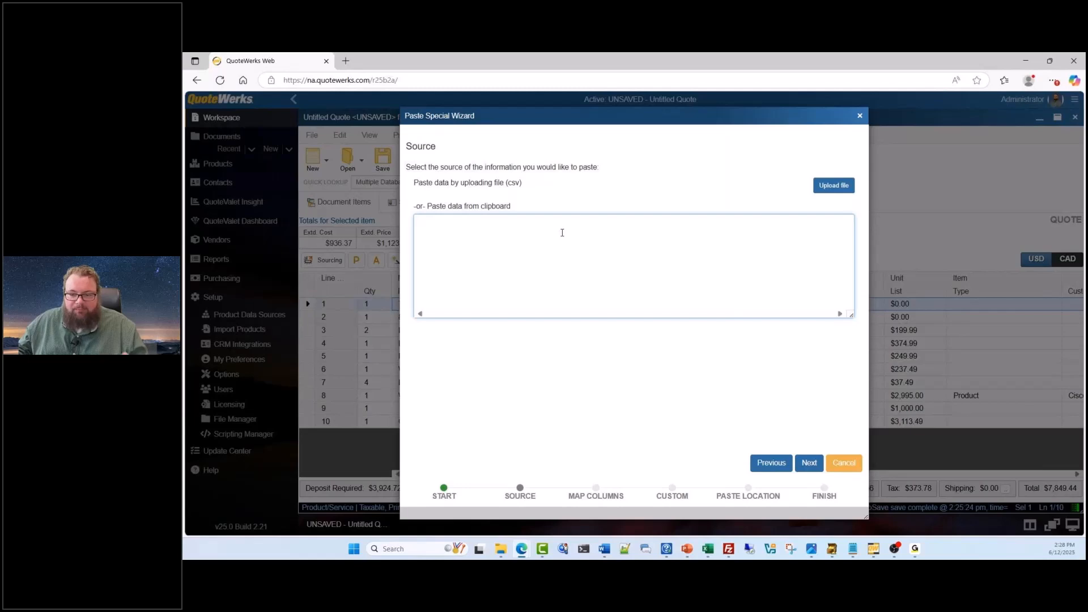
{"action": "key", "text": "ctrl+v"}
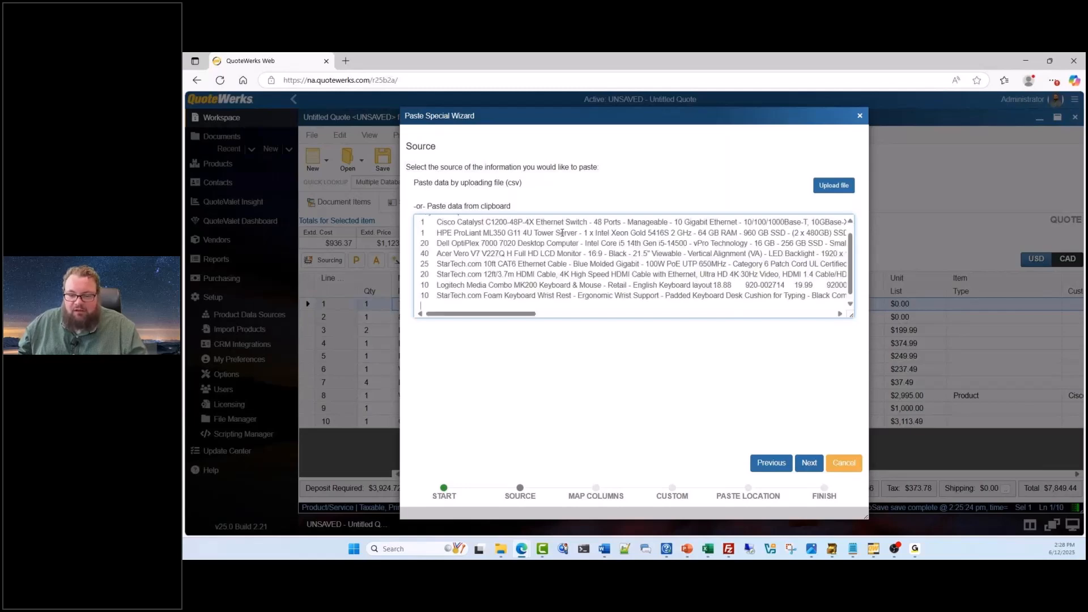
{"action": "left_click", "coordinate": [810, 463]}
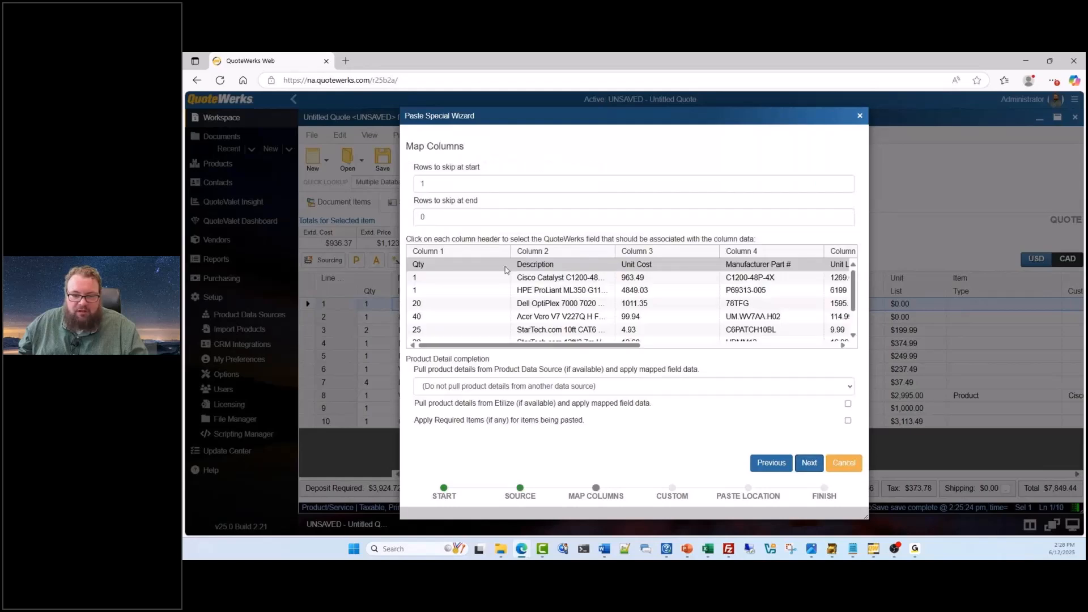
Map Column 1, which holds the Qty data, to the Quantity field
{"action": "left_click", "coordinate": [461, 255]}
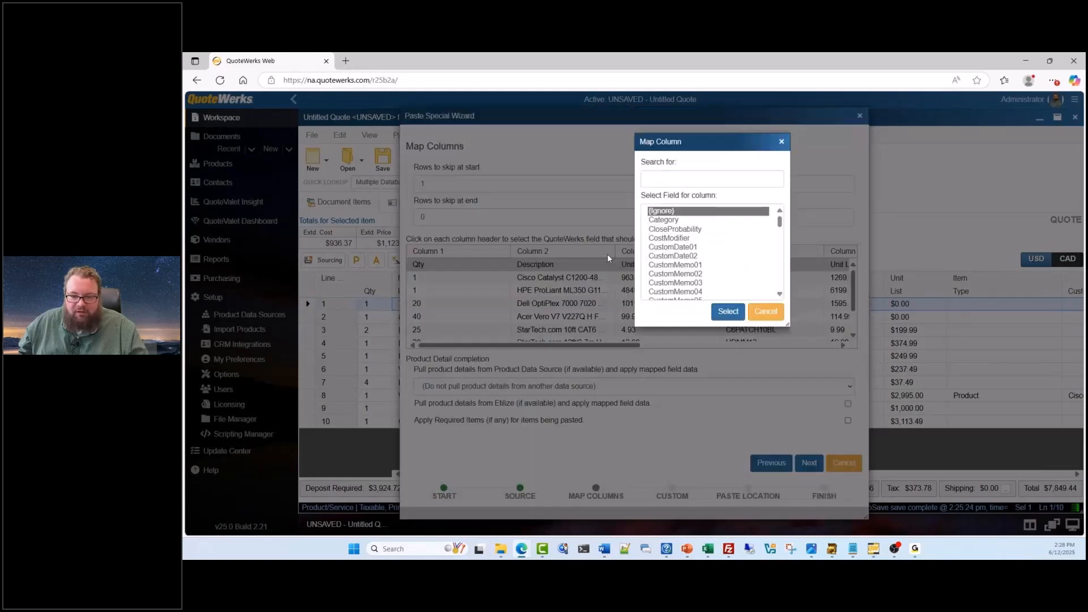
{"action": "scroll", "coordinate": [708, 250], "scroll_direction": "down", "scroll_amount": 10}
{"action": "left_click", "coordinate": [723, 179]}
{"action": "type", "text": "q"}
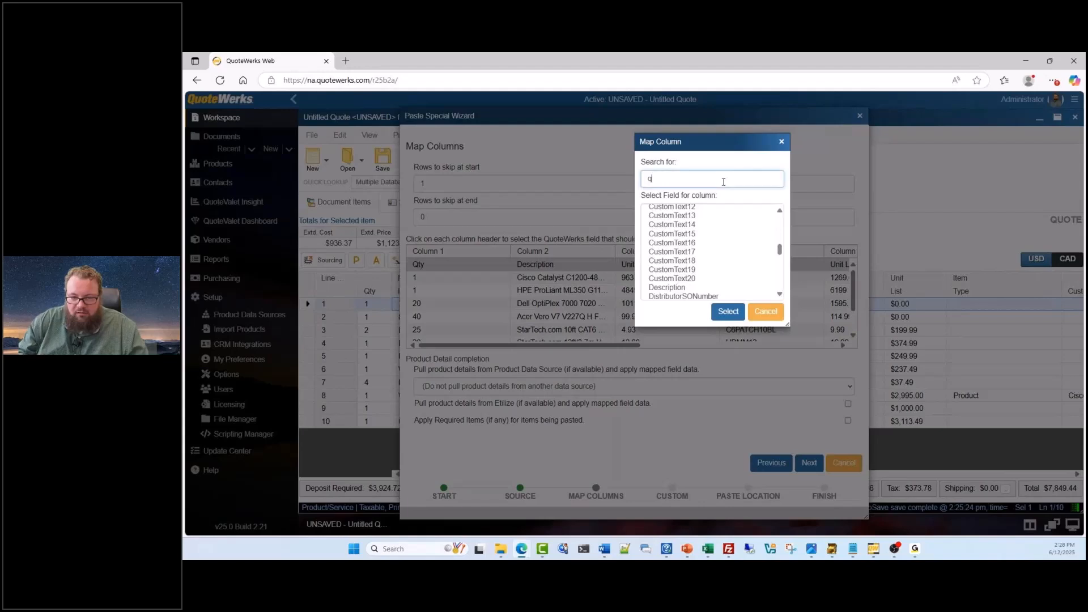
{"action": "type", "text": "uanti"}
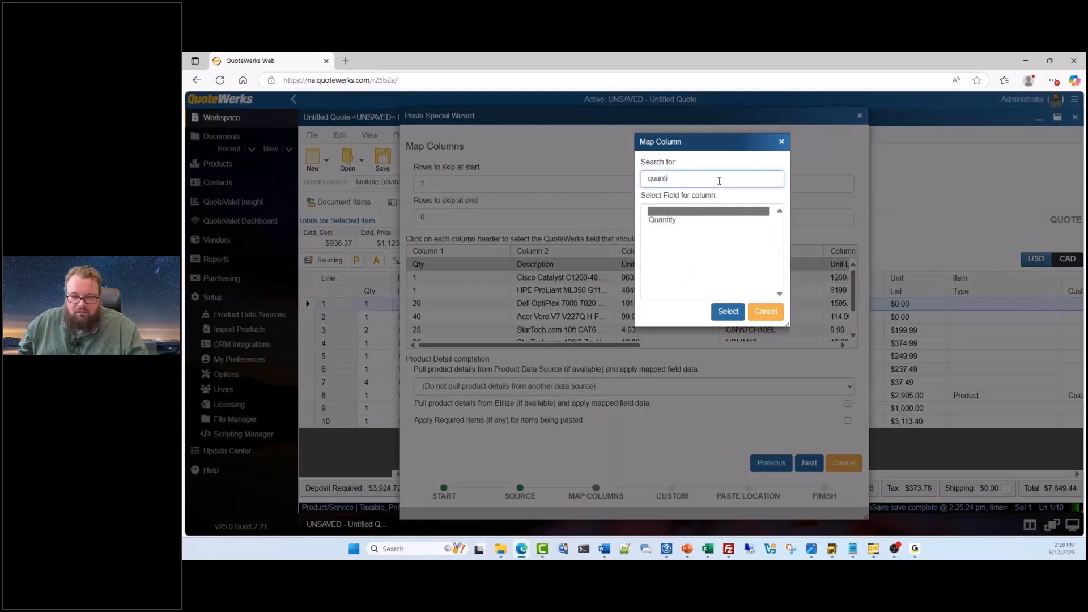
{"action": "left_click", "coordinate": [663, 220]}
{"action": "left_click", "coordinate": [738, 313]}
Map Column 2, which holds the product descriptions, to the Description field
{"action": "left_click", "coordinate": [559, 253]}
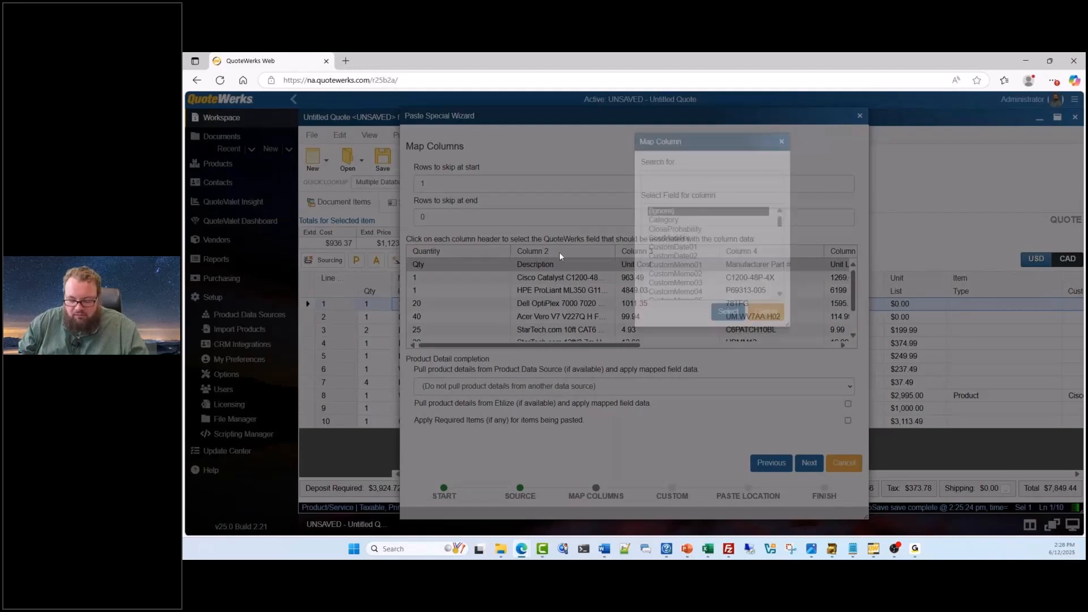
{"action": "left_click", "coordinate": [723, 177]}
{"action": "type", "text": "description"}
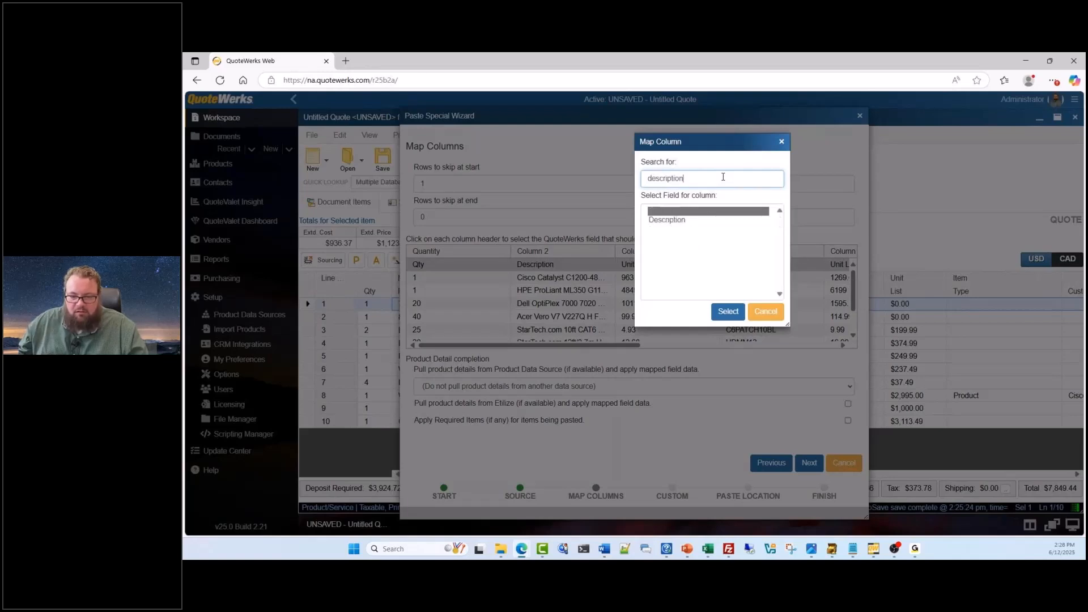
{"action": "left_click", "coordinate": [721, 221]}
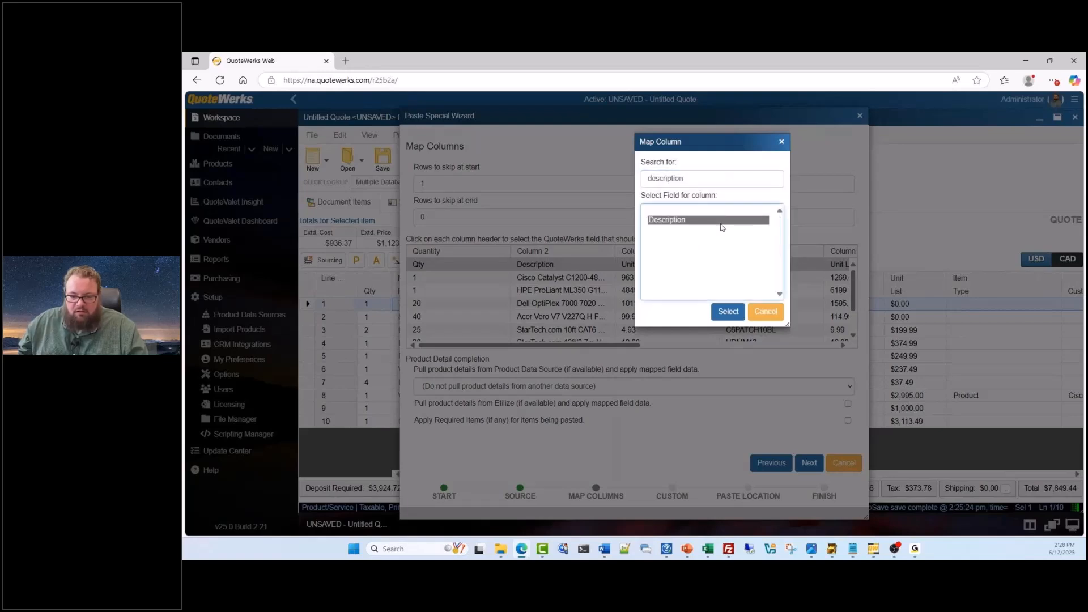
{"action": "left_click", "coordinate": [729, 312]}
Map Column 3, which holds the Unit Cost data, to the UnitCost field
{"action": "left_click", "coordinate": [666, 253]}
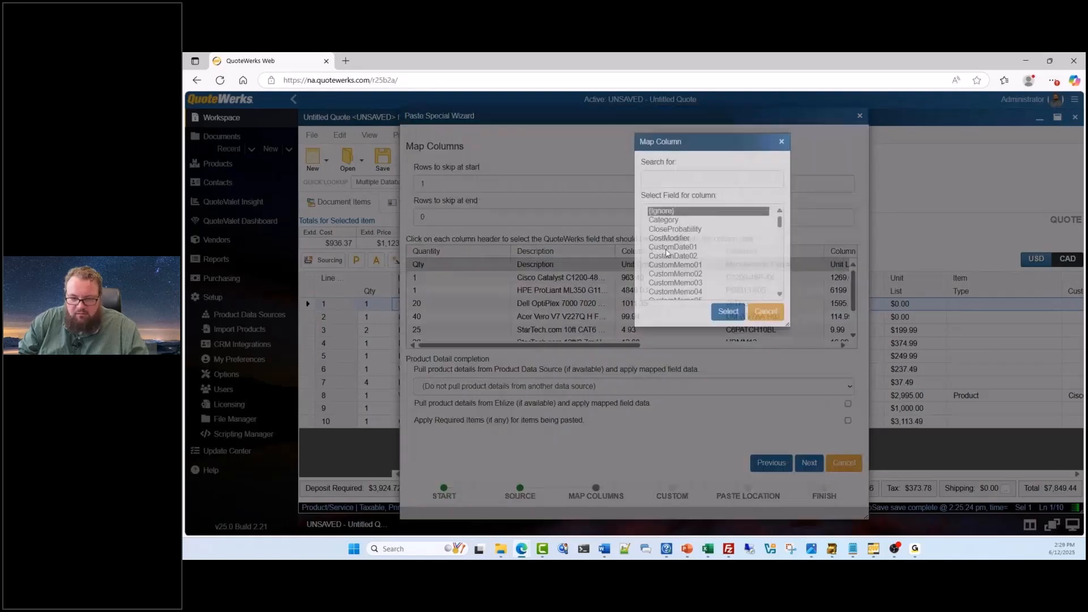
{"action": "left_click", "coordinate": [698, 176]}
{"action": "type", "text": "unit"}
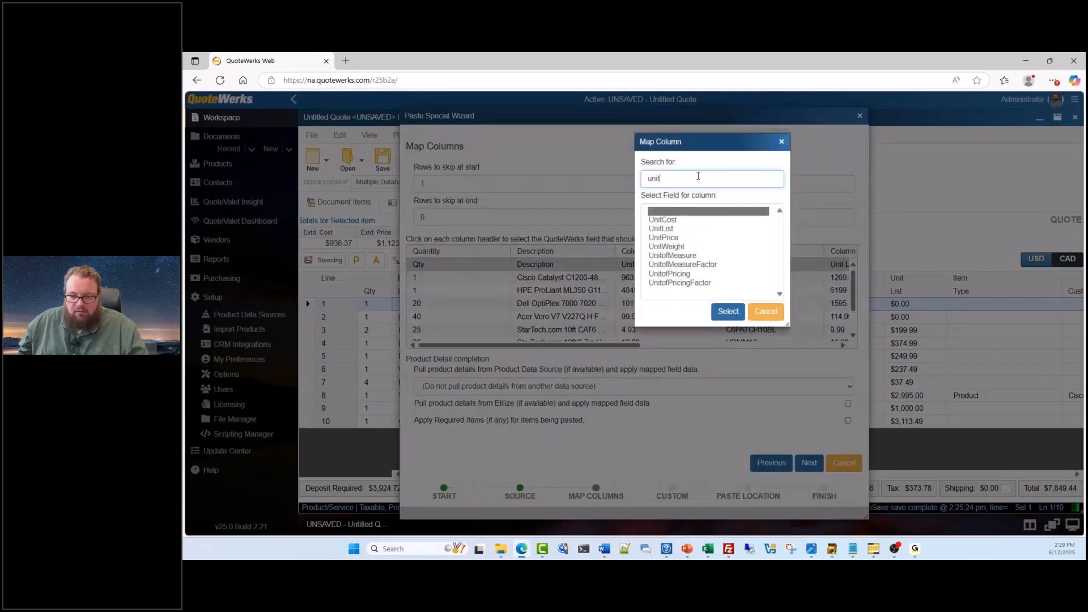
{"action": "left_click", "coordinate": [680, 223]}
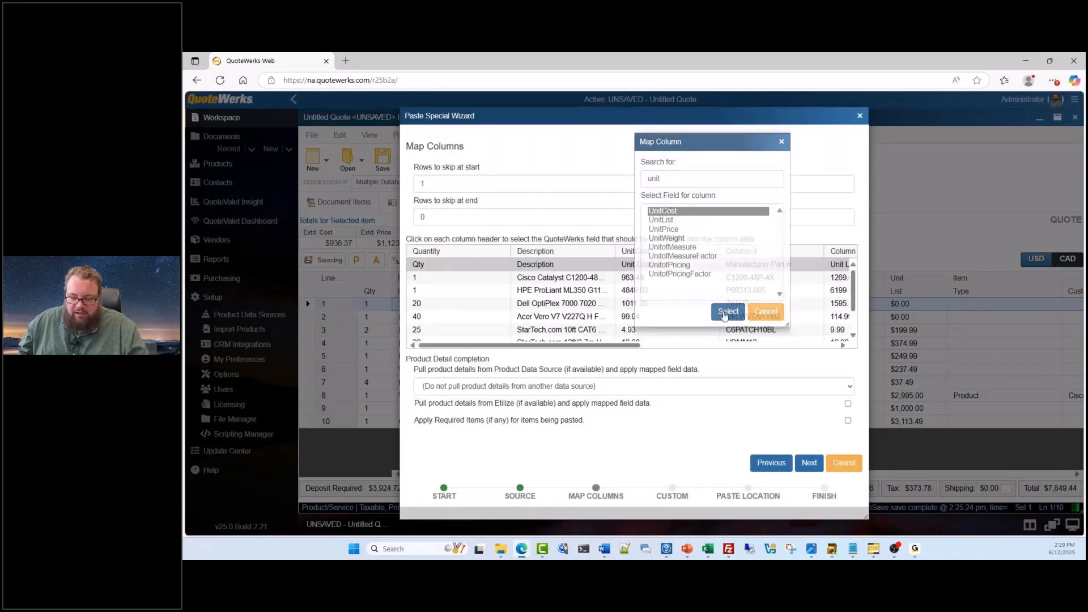
{"action": "left_click", "coordinate": [728, 311]}
Map Column 4, which holds the Manufacturer Part # data, to the ManufacturerPartNumber field
{"action": "left_click", "coordinate": [712, 178]}
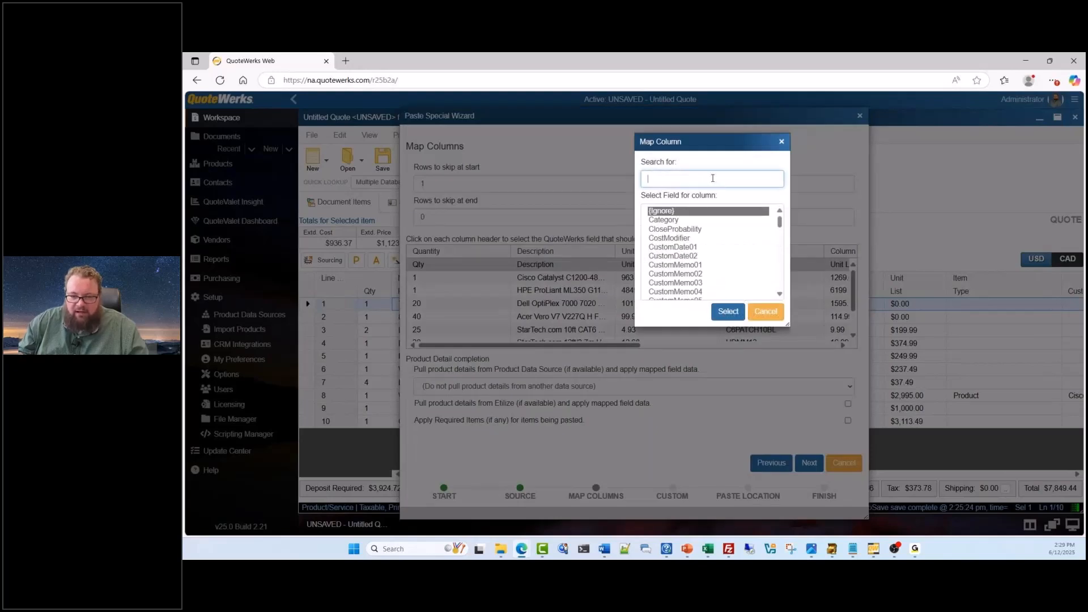
{"action": "type", "text": "manu"}
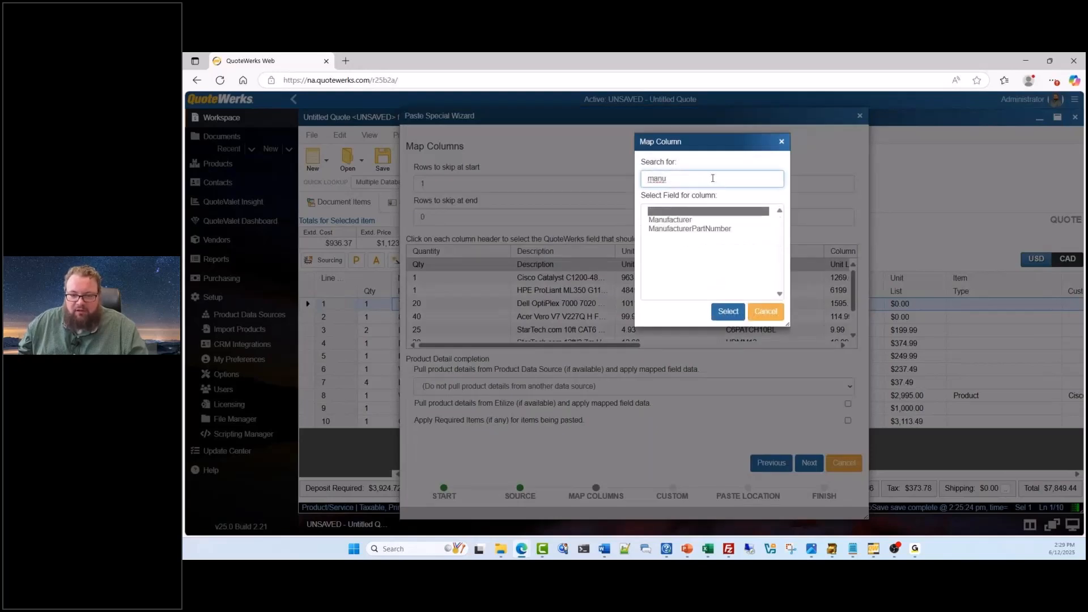
{"action": "left_click", "coordinate": [695, 221]}
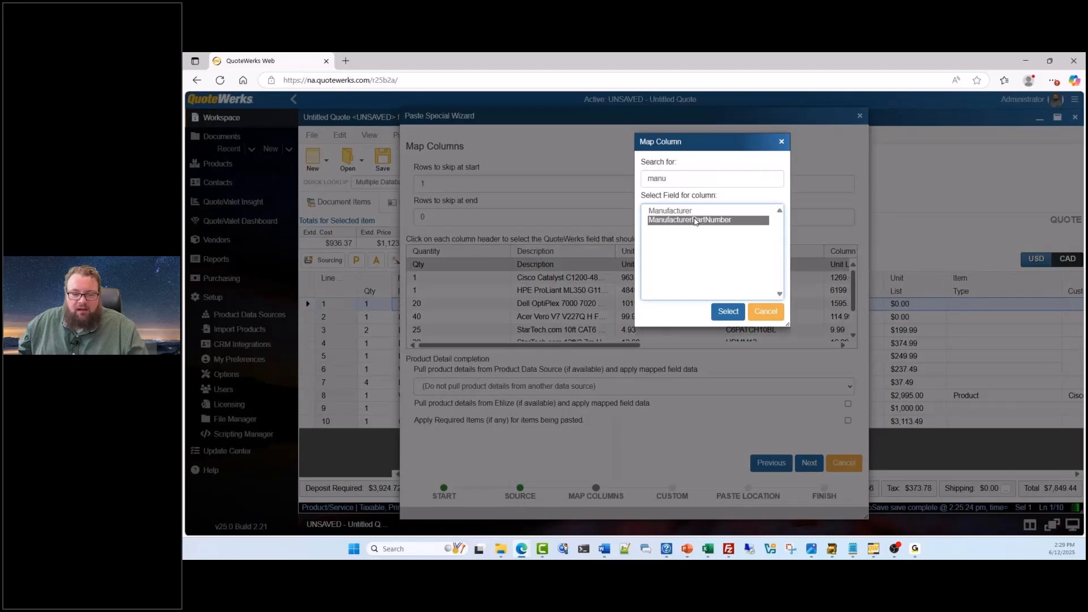
{"action": "double_click", "coordinate": [696, 221]}
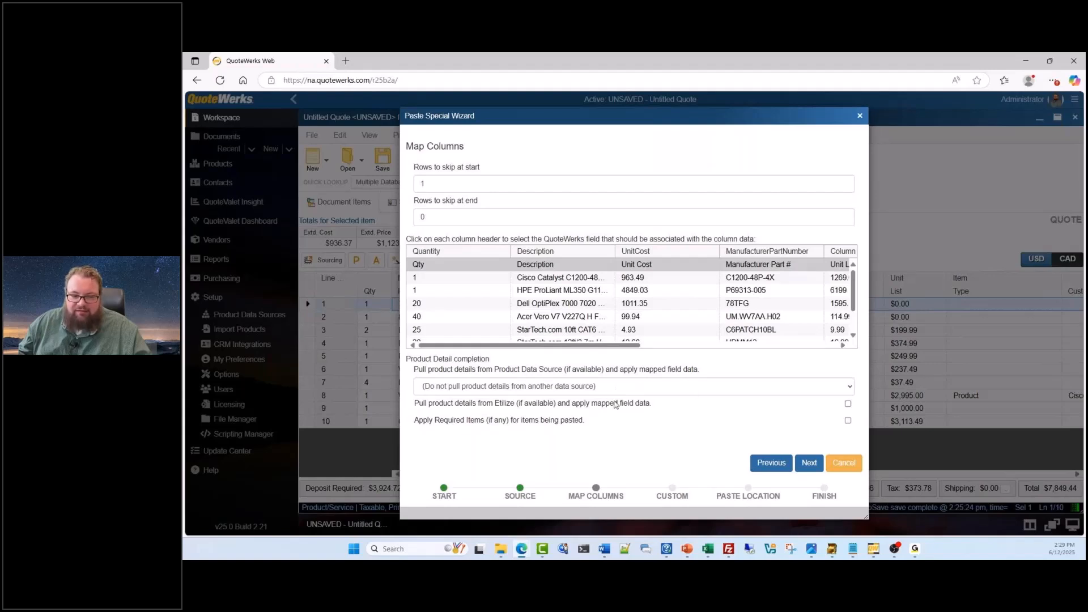
Add no additional data mappings, append the items at the end of the document, and finish the import without saving a template
{"action": "left_click", "coordinate": [810, 464]}
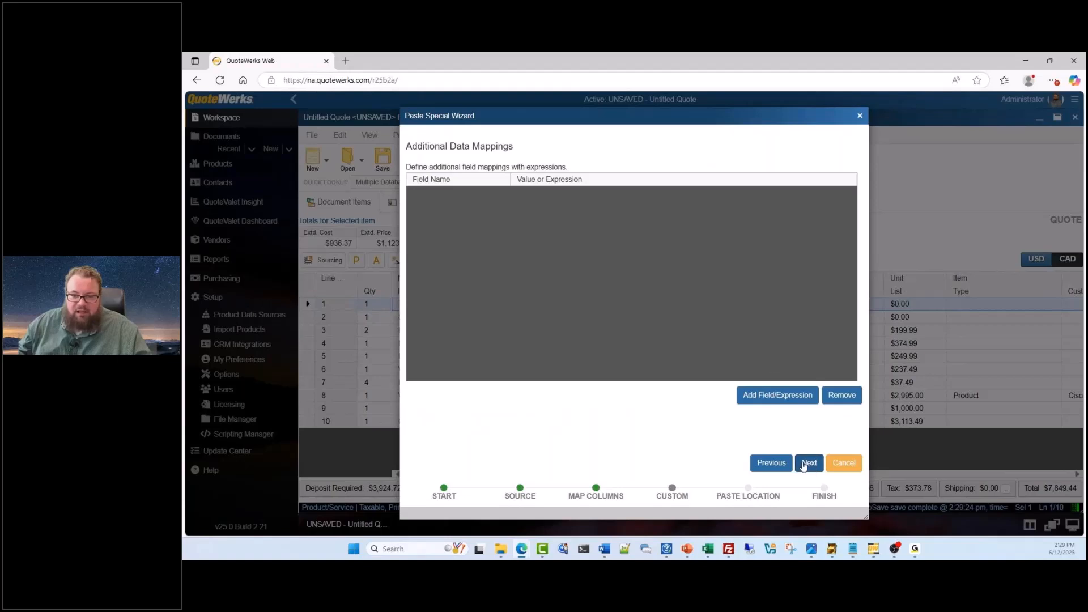
{"action": "left_click", "coordinate": [809, 463]}
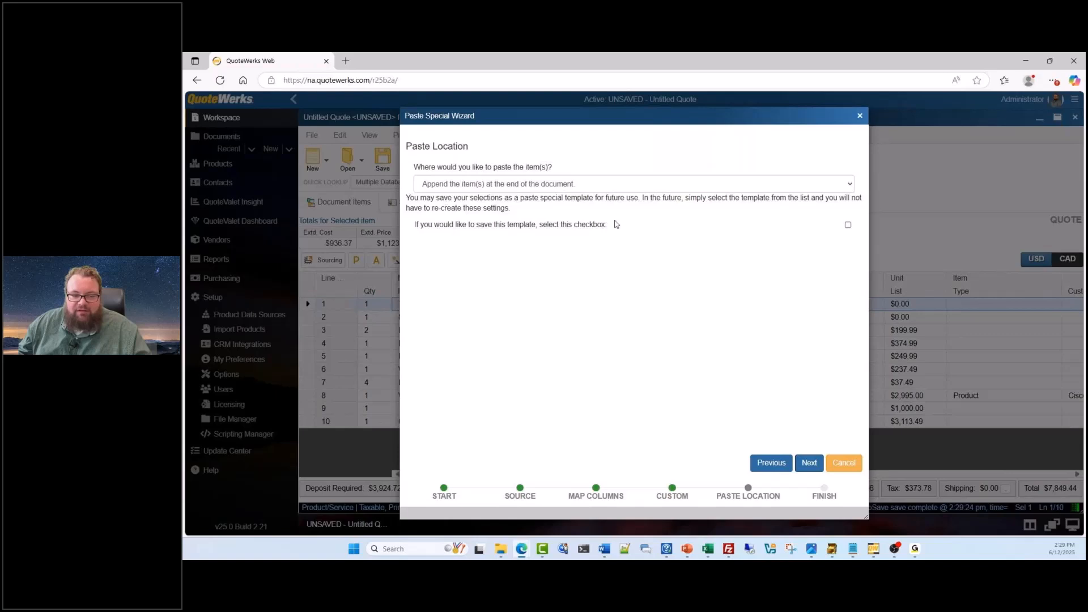
{"action": "left_click", "coordinate": [492, 186]}
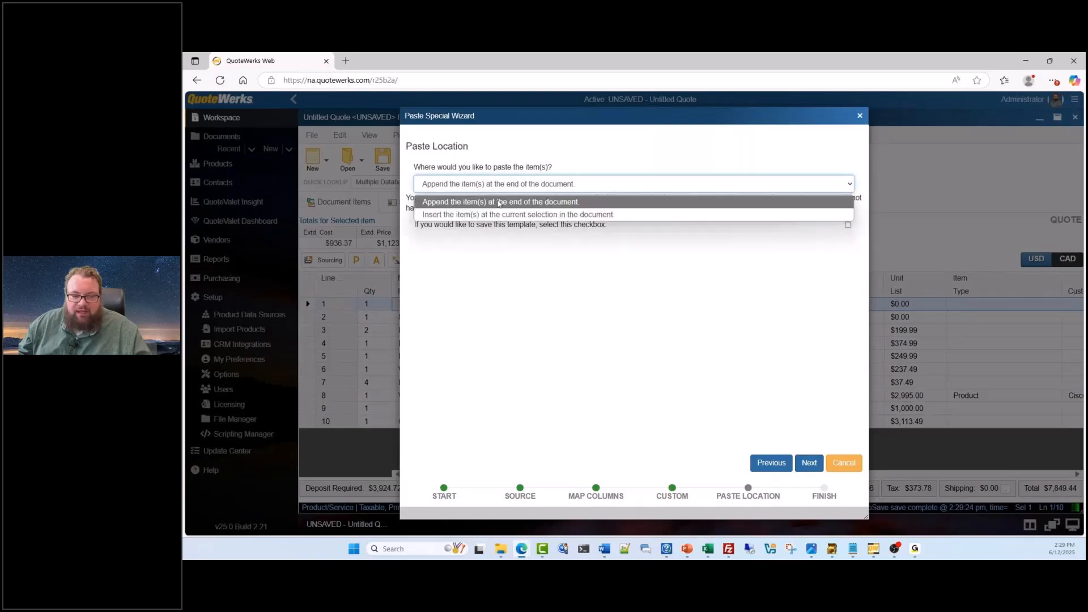
{"action": "left_click", "coordinate": [500, 201]}
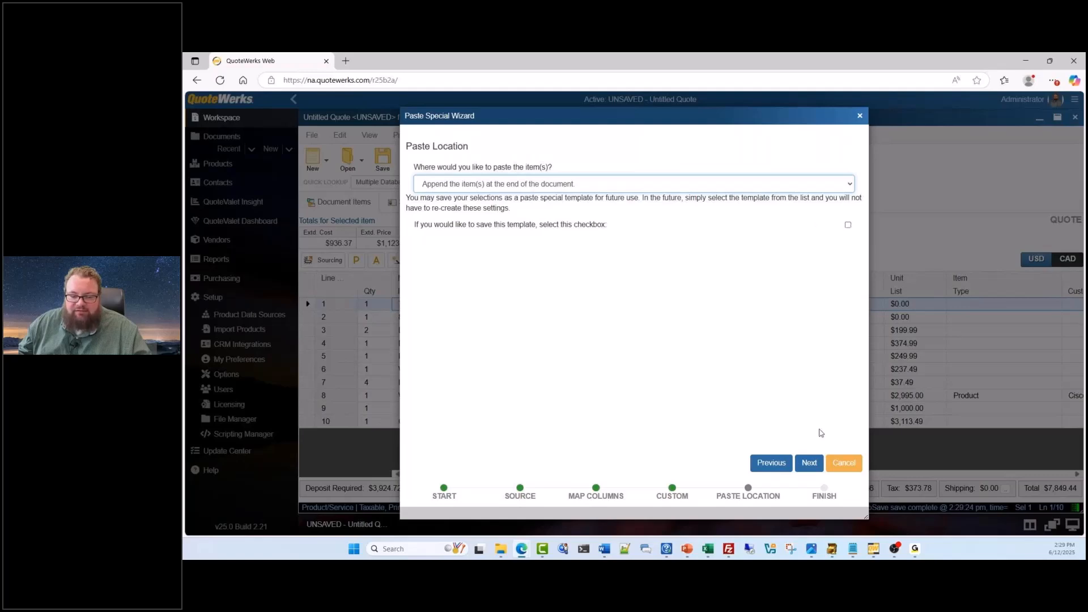
{"action": "left_click", "coordinate": [811, 464]}
{"action": "left_click", "coordinate": [810, 463]}
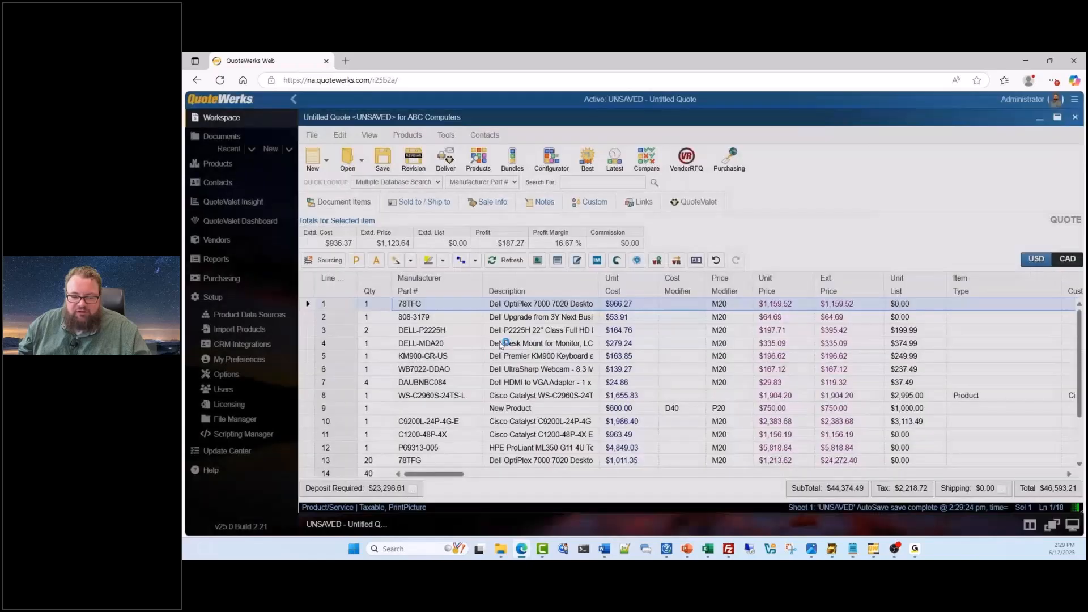
Select quote lines 10 through 18 to review the imported vendor items
{"action": "scroll", "coordinate": [522, 357], "scroll_direction": "down", "scroll_amount": 2}
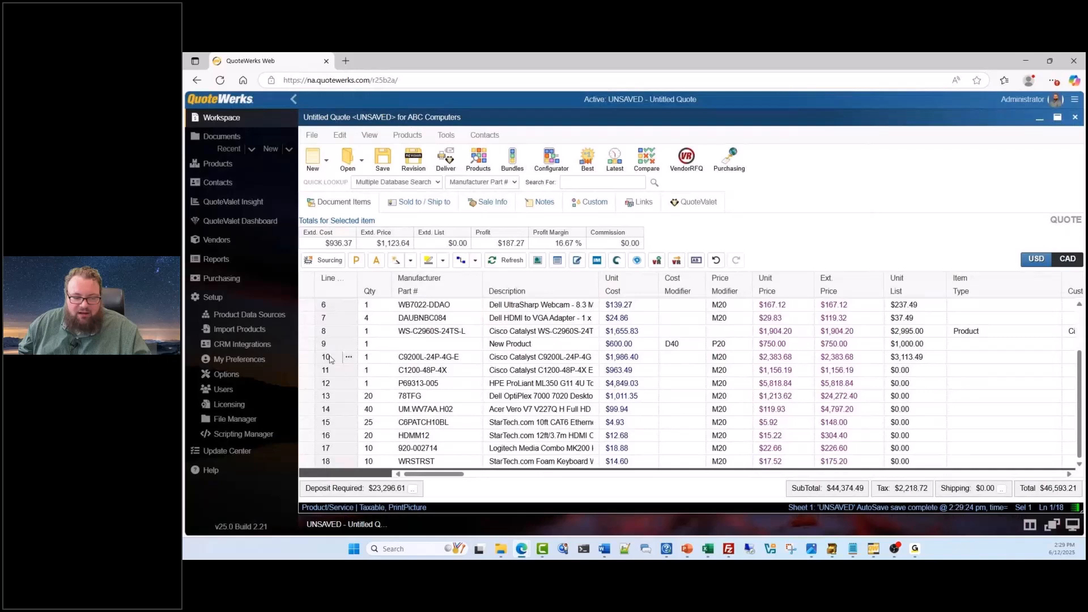
{"action": "left_click", "coordinate": [309, 357]}
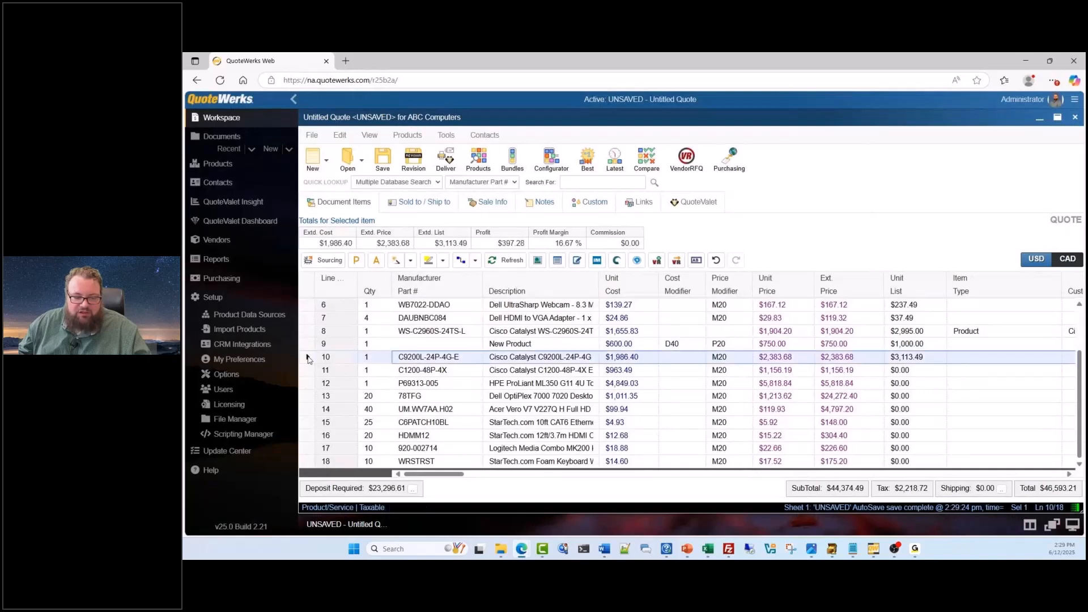
{"action": "left_click", "coordinate": [309, 460], "text": "shift"}
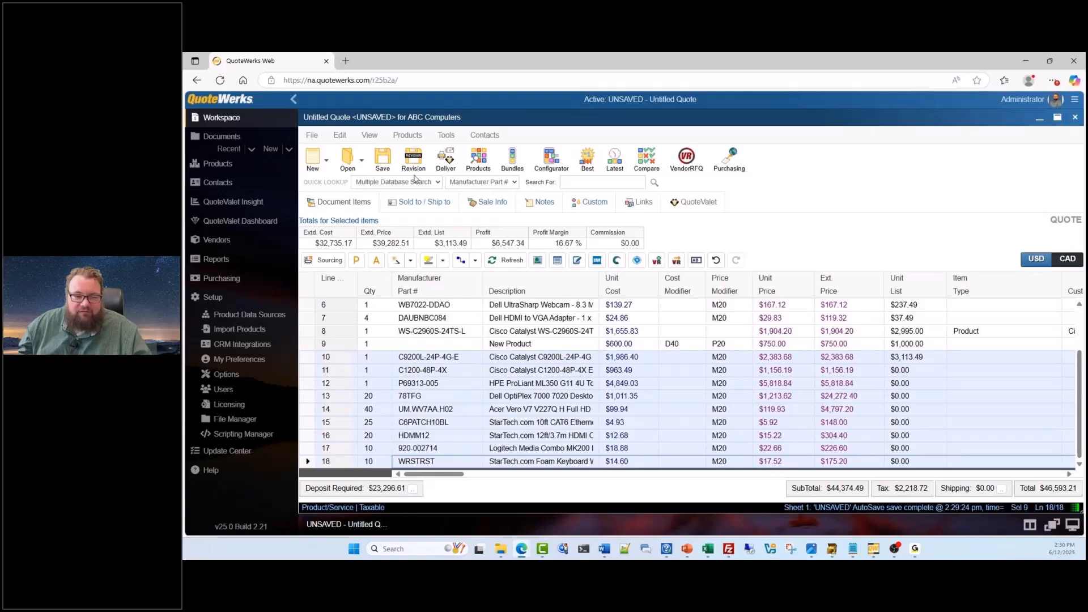
Save the quote as ABC Computers - June 12, 2025 without moving contact manager links, and open its delivery options
{"action": "left_click", "coordinate": [388, 161]}
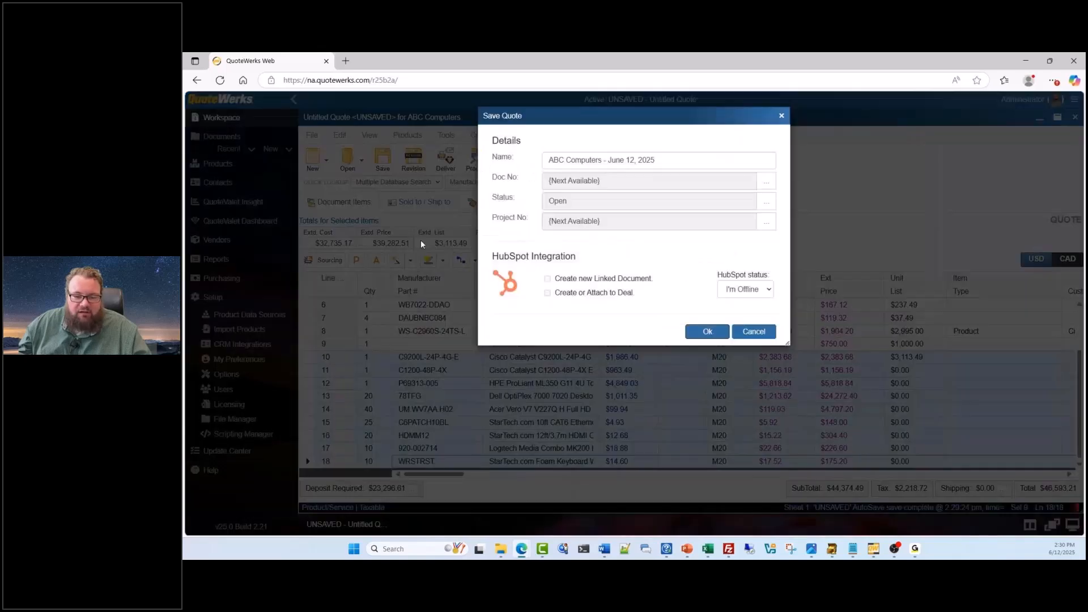
{"action": "left_click", "coordinate": [708, 331]}
{"action": "left_click", "coordinate": [752, 348]}
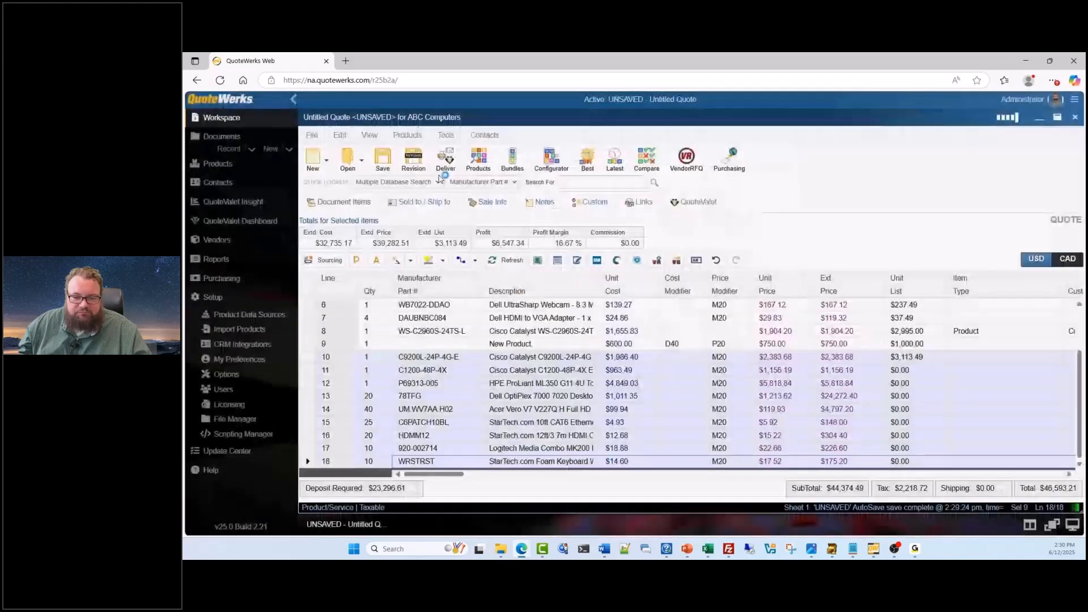
{"action": "left_click", "coordinate": [390, 162]}
{"action": "left_click", "coordinate": [697, 333]}
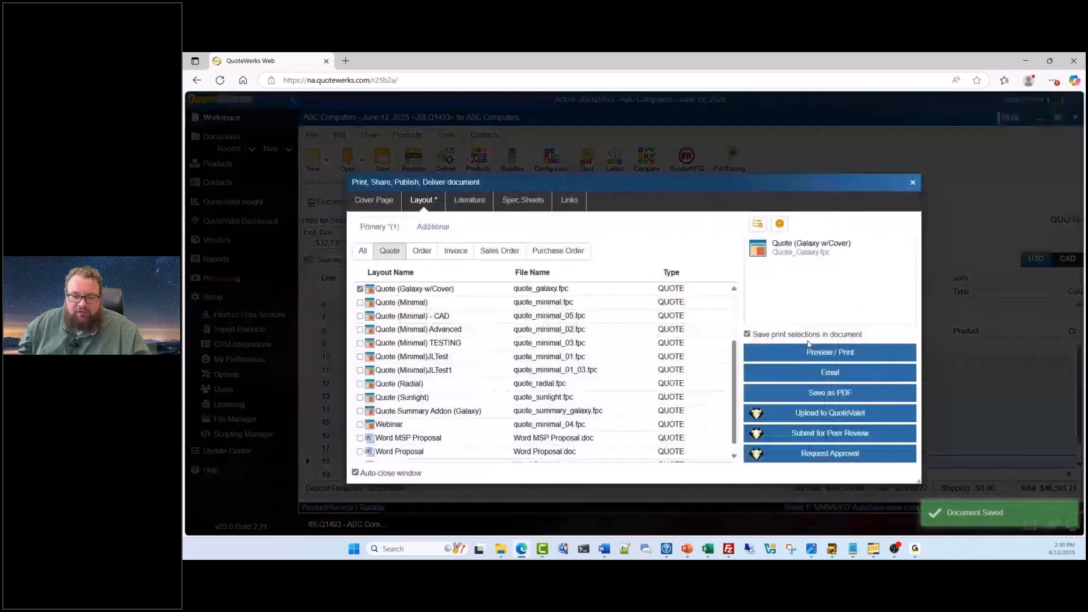
Try to preview the Quote (Galaxy w/Cover) layout without overriding the approval requirement, and read the approval rule
{"action": "left_click", "coordinate": [830, 354]}
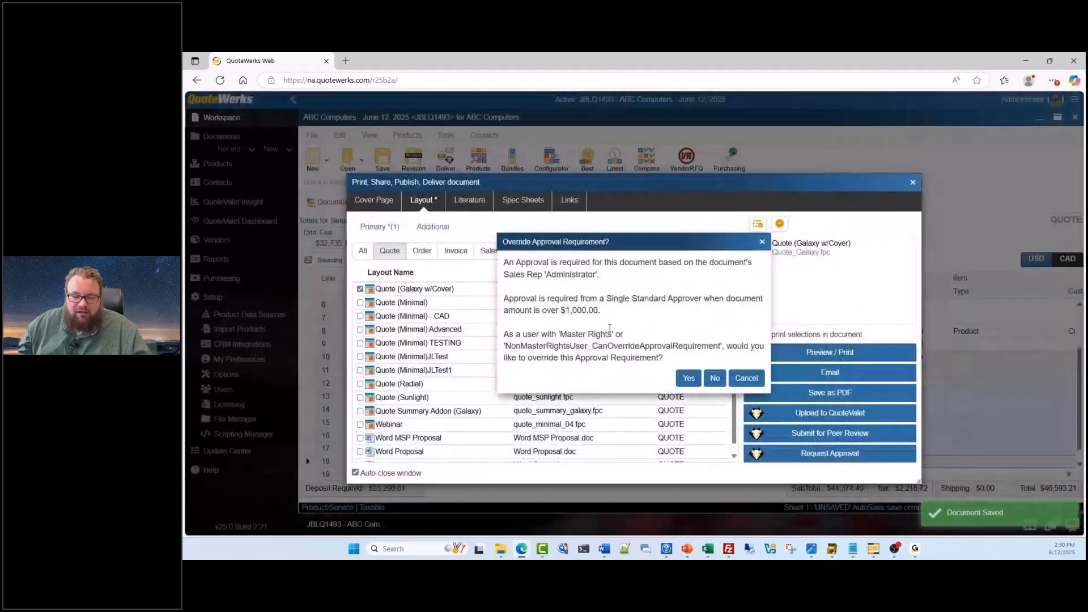
{"action": "left_click", "coordinate": [712, 379]}
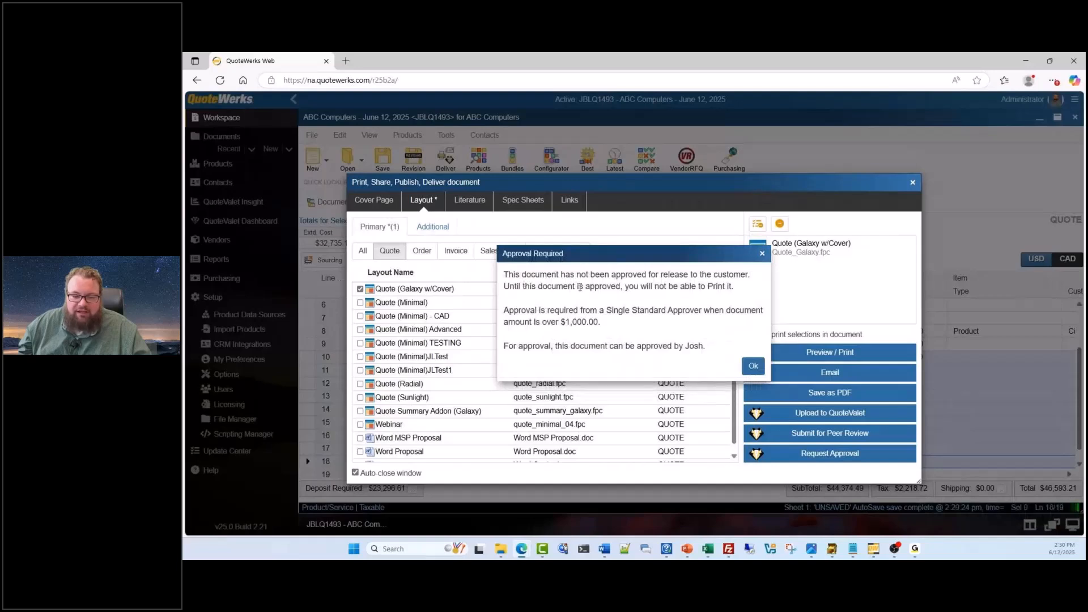
{"action": "left_click_drag", "start_coordinate": [503, 311], "coordinate": [627, 325]}
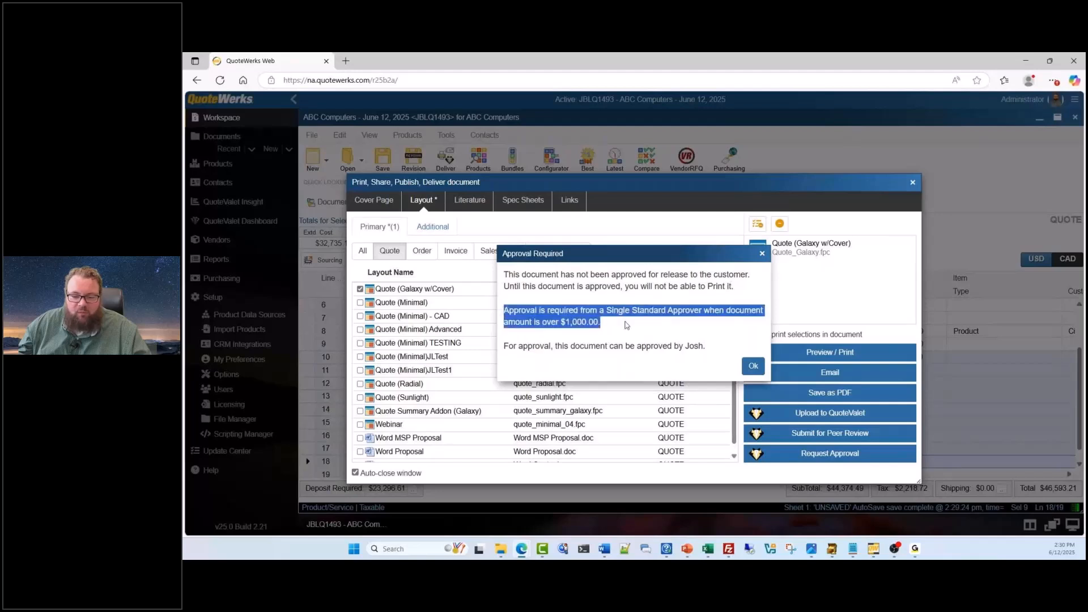
{"action": "left_click", "coordinate": [549, 331]}
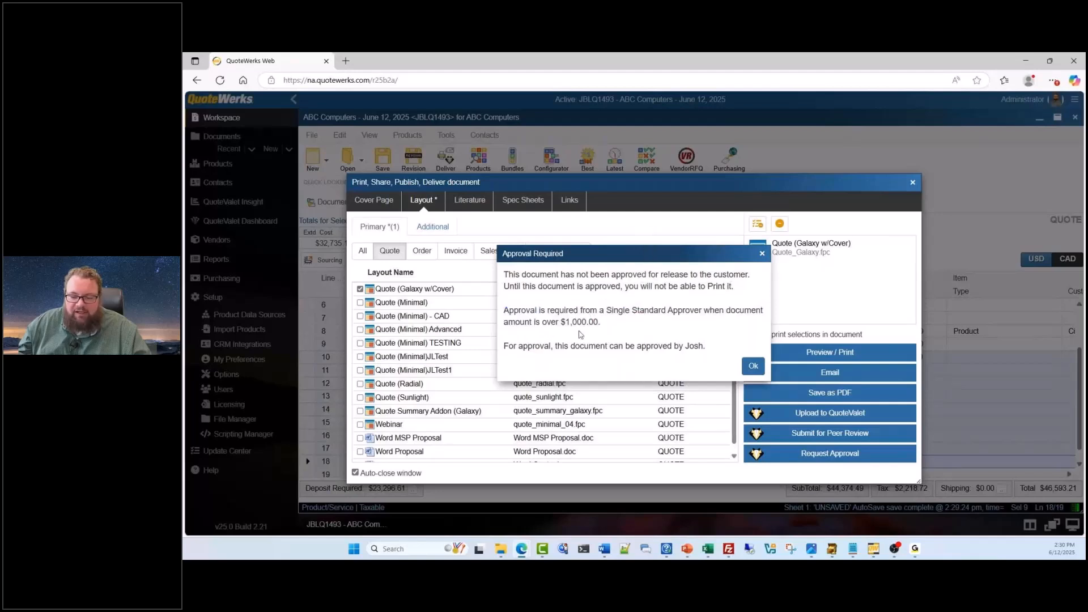
{"action": "left_click", "coordinate": [753, 365]}
Start an approval request for the quote, saving the document first, examine the request email, and close it unsent
{"action": "left_click", "coordinate": [831, 453]}
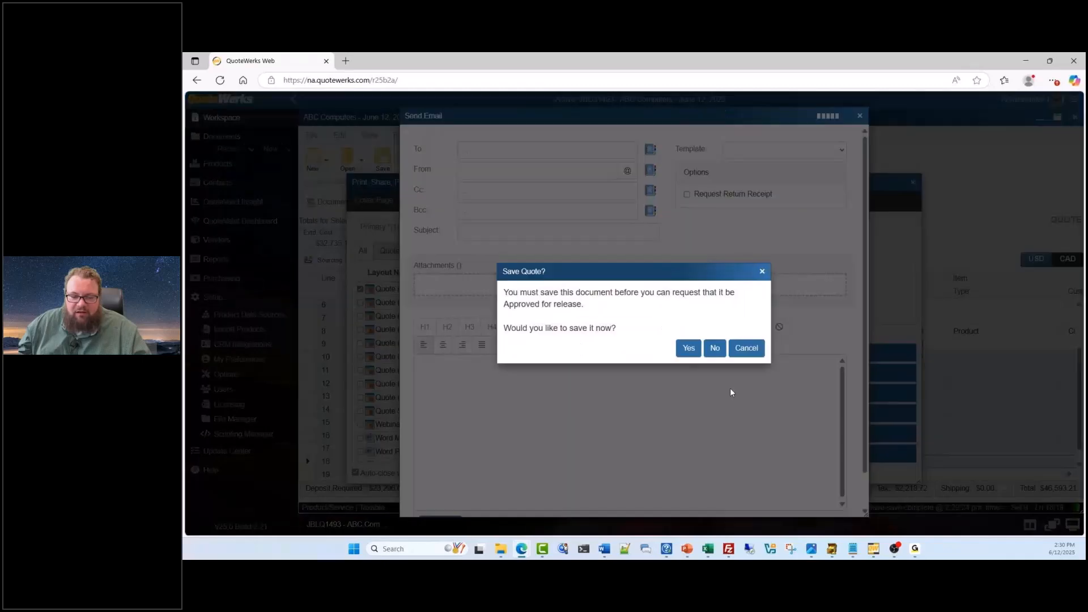
{"action": "left_click", "coordinate": [688, 348]}
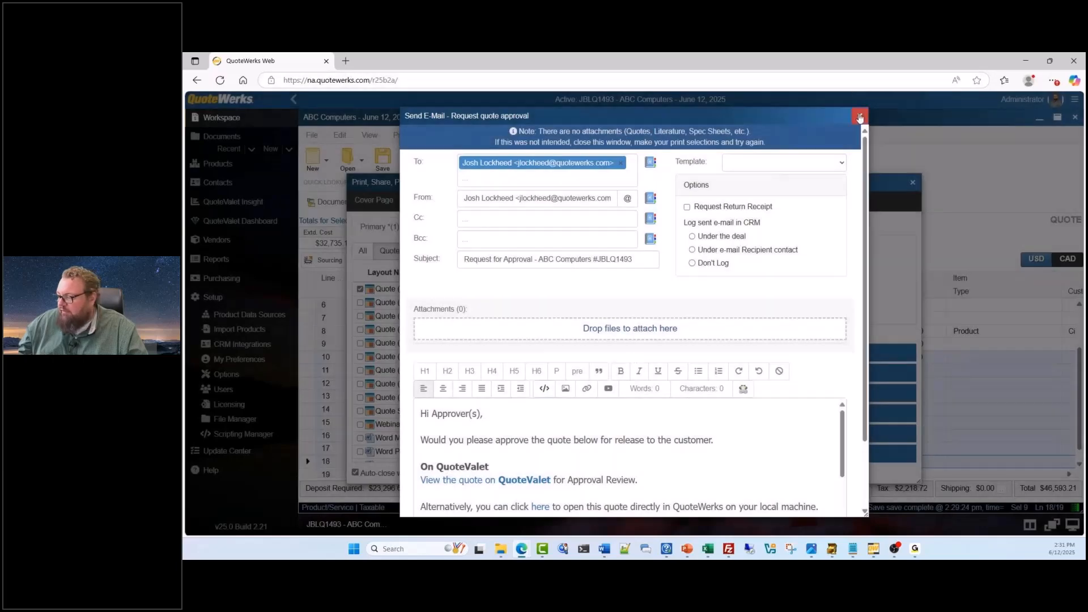
{"action": "left_click", "coordinate": [859, 117]}
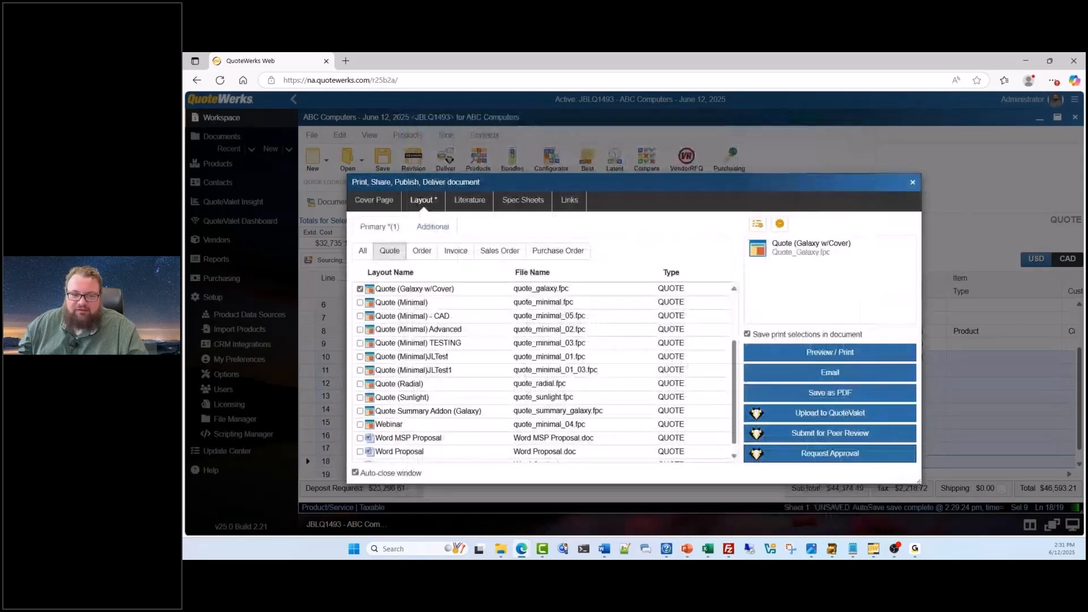
Switch to the QuoteWerks desktop application and open User Maintenance
{"action": "key", "text": "alt+Tab"}
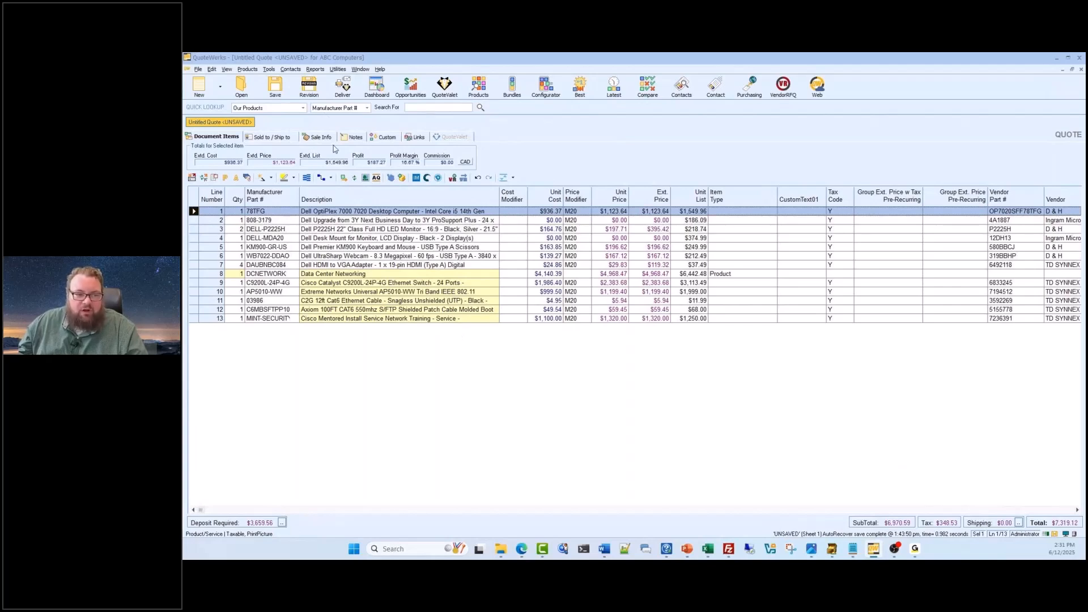
{"action": "left_click", "coordinate": [337, 69]}
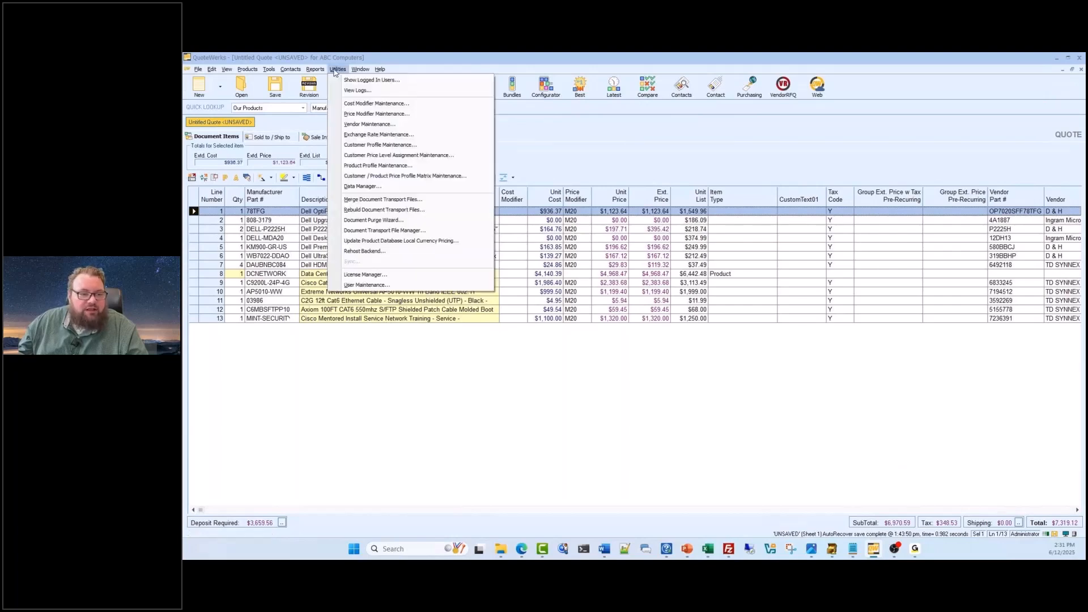
{"action": "mouse_move", "coordinate": [295, 71]}
{"action": "mouse_move", "coordinate": [337, 69]}
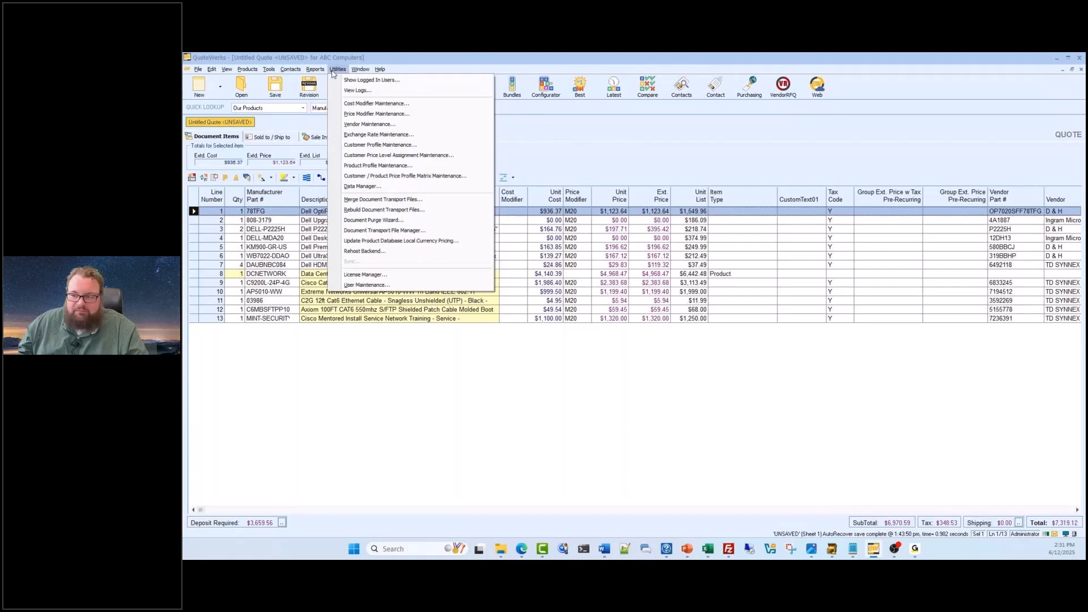
{"action": "left_click", "coordinate": [412, 296]}
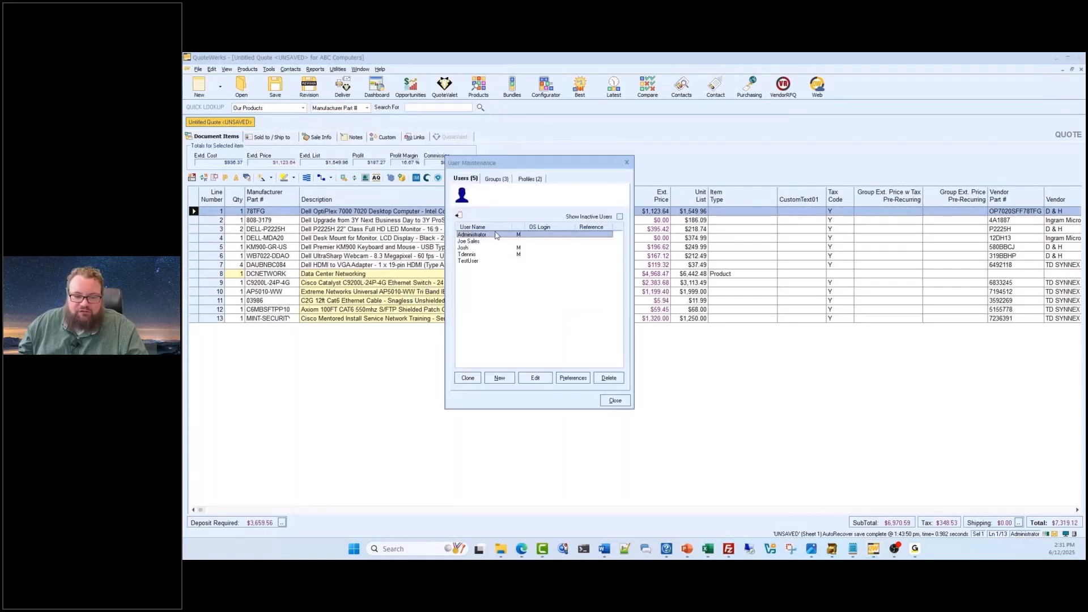
Close the Administrator's preferences unchanged and open that user's account properties for editing instead
{"action": "left_click", "coordinate": [572, 379]}
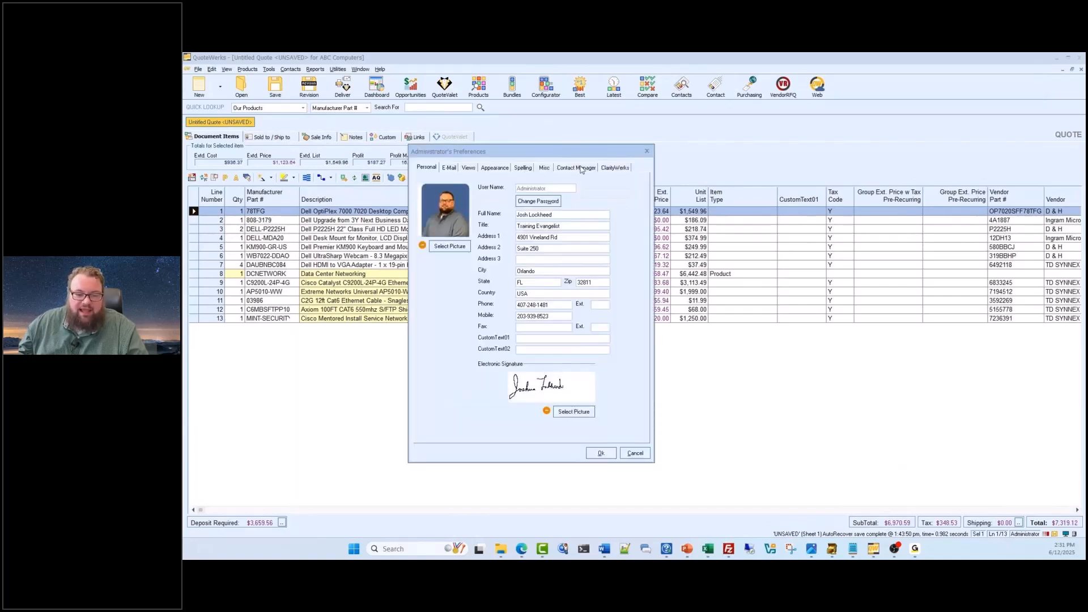
{"action": "left_click", "coordinate": [647, 151]}
{"action": "left_click", "coordinate": [535, 378]}
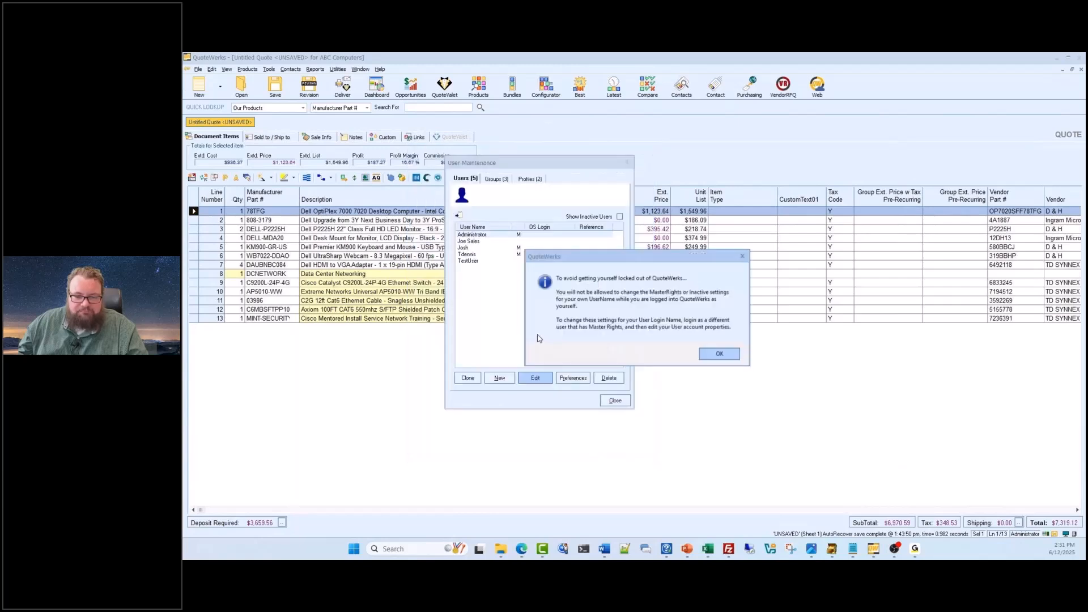
{"action": "left_click", "coordinate": [716, 354]}
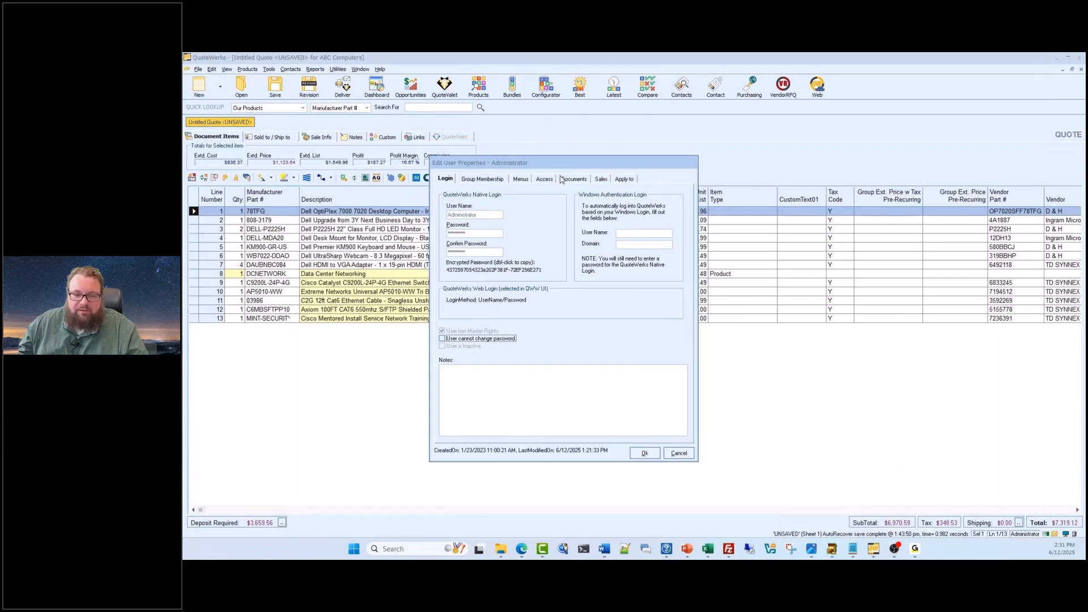
Examine the Administrator's Document Approval Settings, and close them and User Maintenance without making changes
{"action": "left_click", "coordinate": [573, 179]}
{"action": "left_click", "coordinate": [652, 420]}
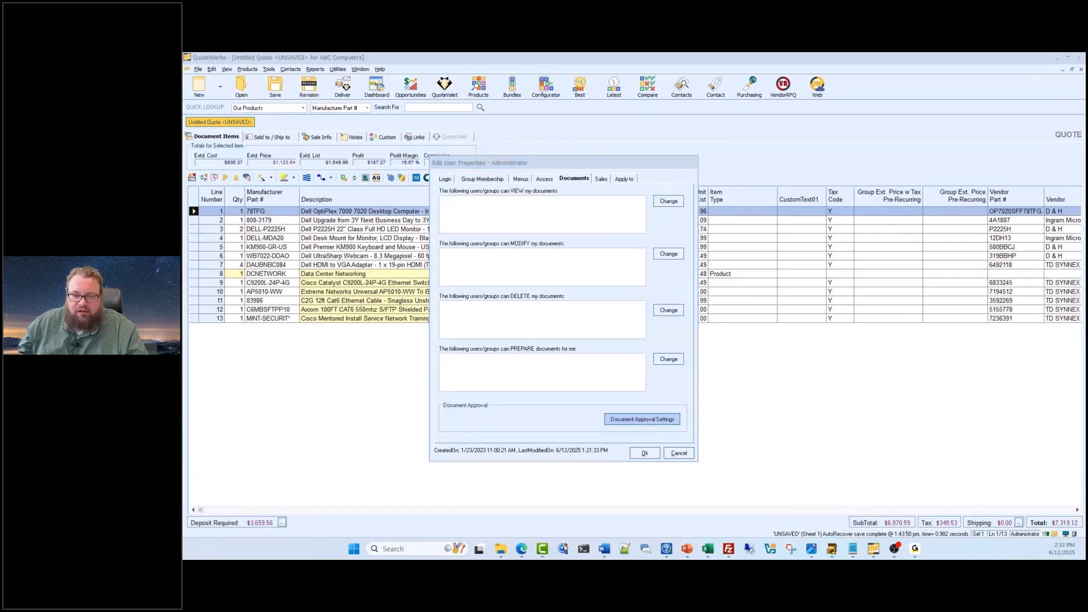
{"action": "left_click_drag", "start_coordinate": [571, 204], "coordinate": [528, 199]}
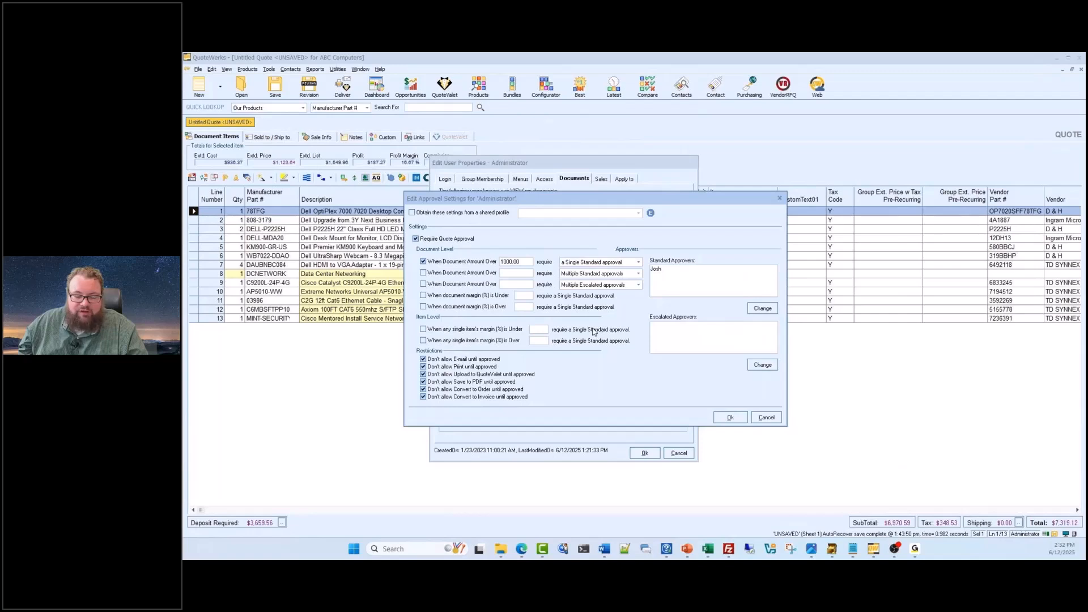
{"action": "left_click", "coordinate": [780, 199]}
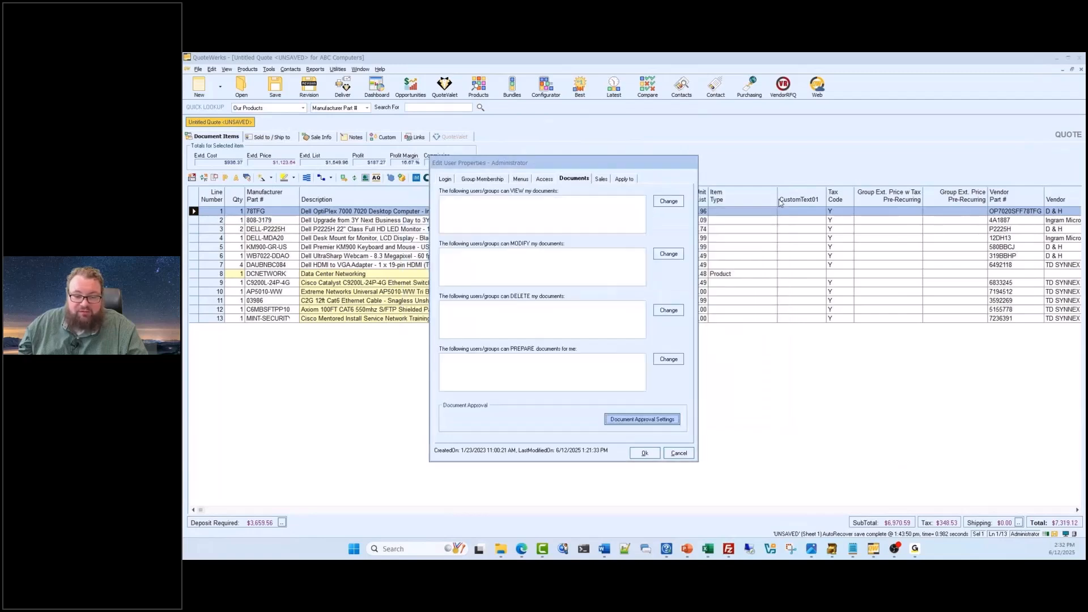
{"action": "left_click", "coordinate": [678, 454]}
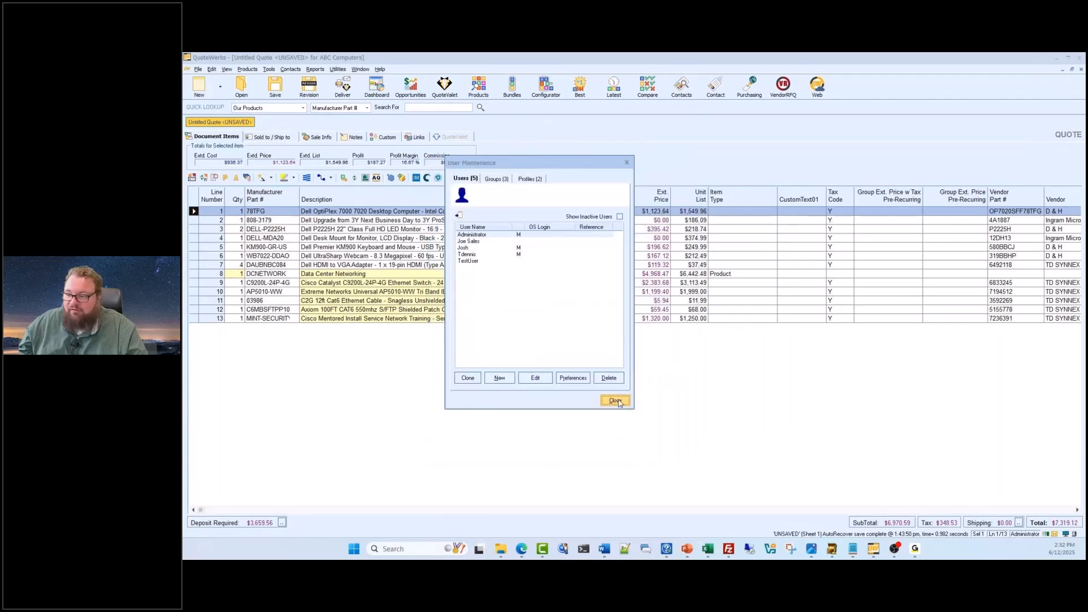
{"action": "left_click", "coordinate": [617, 402]}
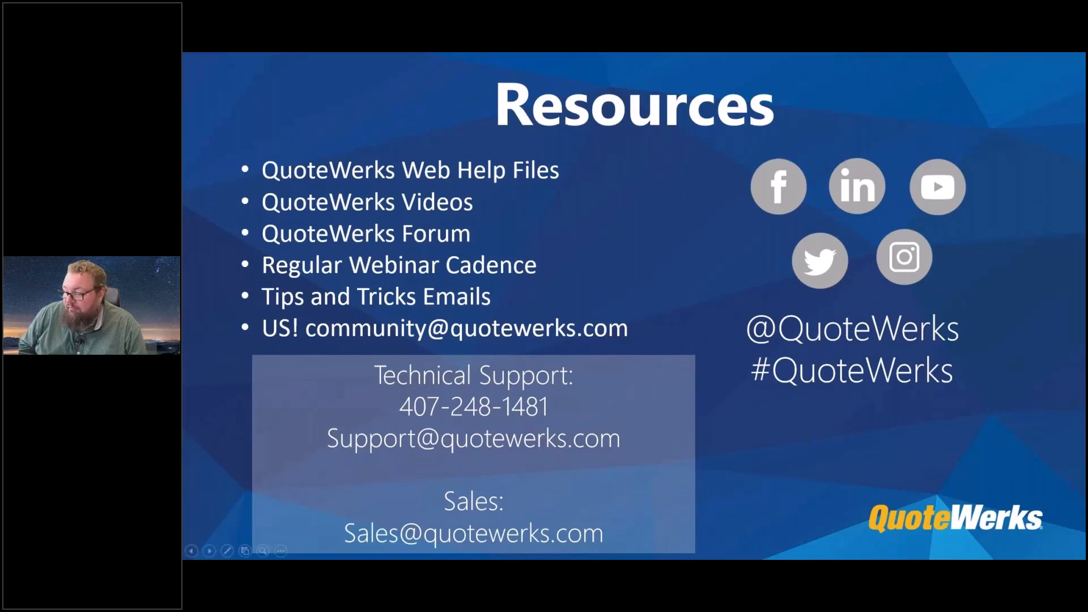
Switch to QuoteWerks Web, close the quote's delivery window, and open the product database lookup
{"action": "key", "text": "Escape"}
{"action": "left_click", "coordinate": [519, 256]}
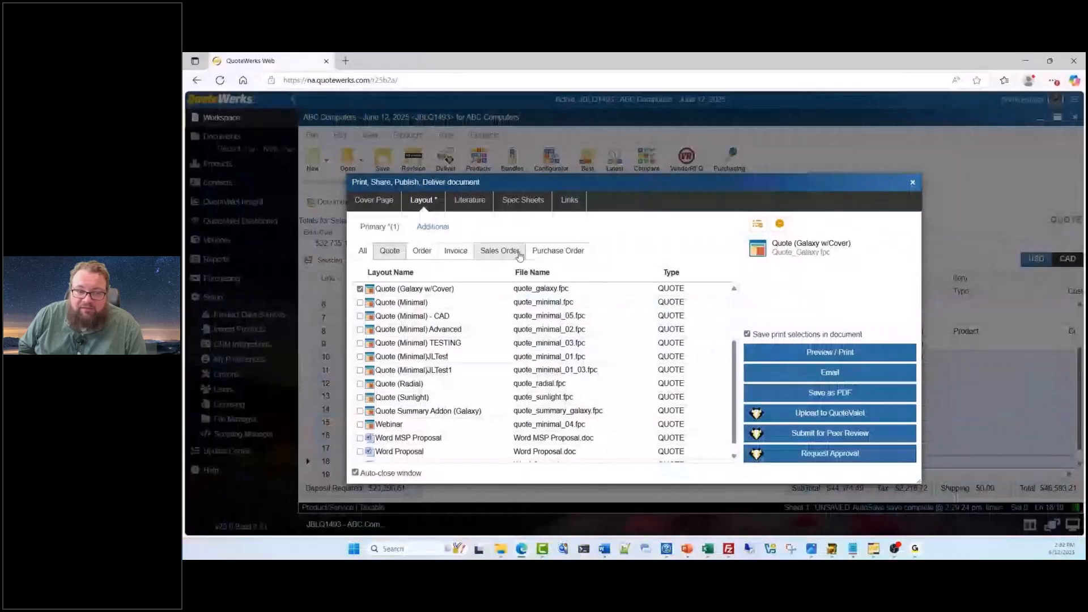
{"action": "left_click", "coordinate": [912, 182]}
{"action": "left_click", "coordinate": [478, 159]}
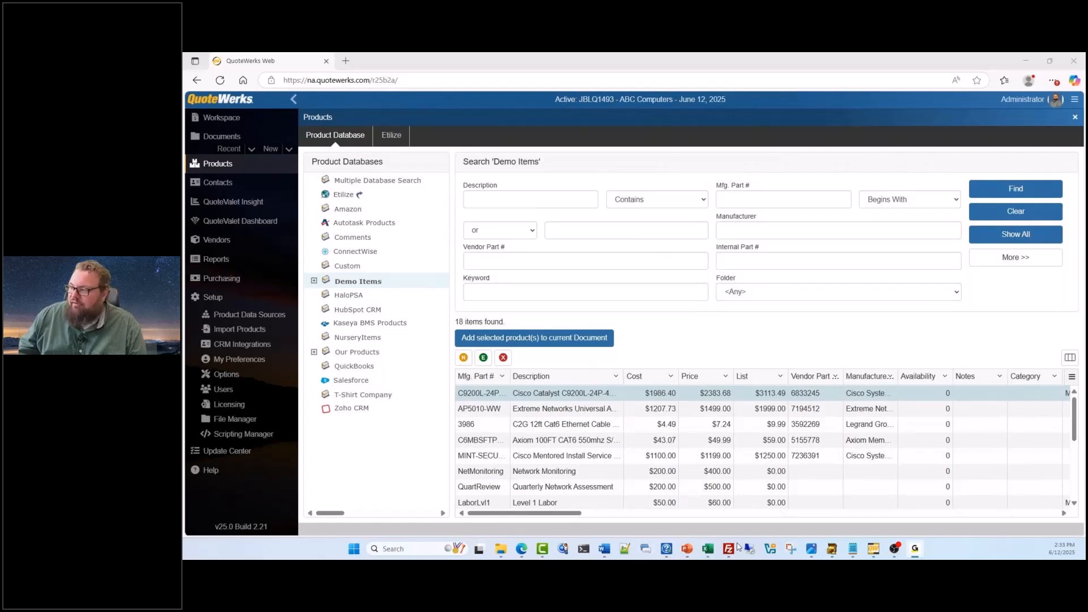
Switch back to the presentation's Resources slide
{"action": "key", "text": "alt+Tab"}
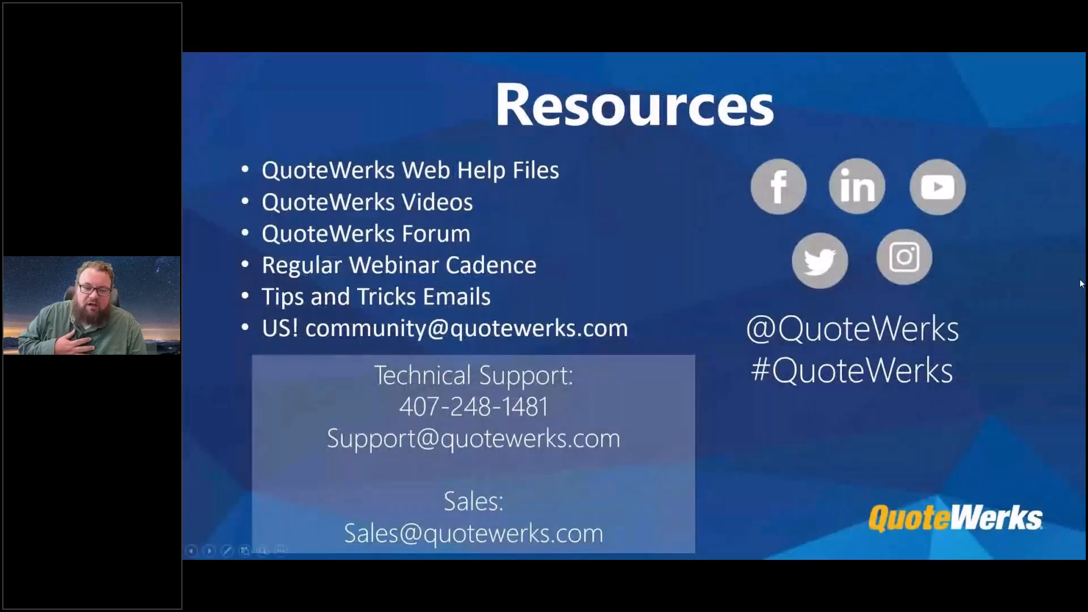